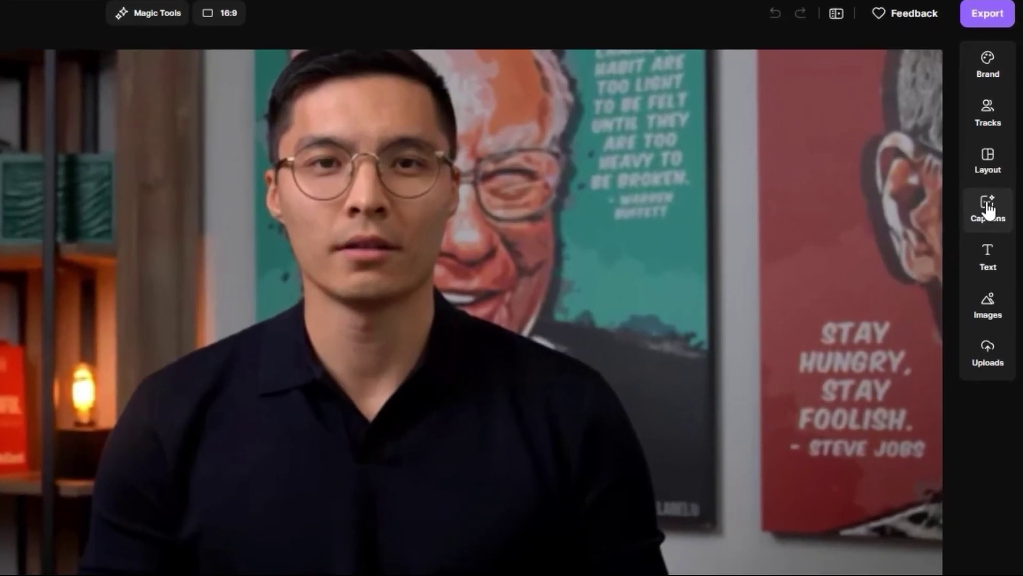
Step: Open the caption options and apply captions to the video
left_click(1011, 168)
left_click(904, 136)
left_click(308, 555)
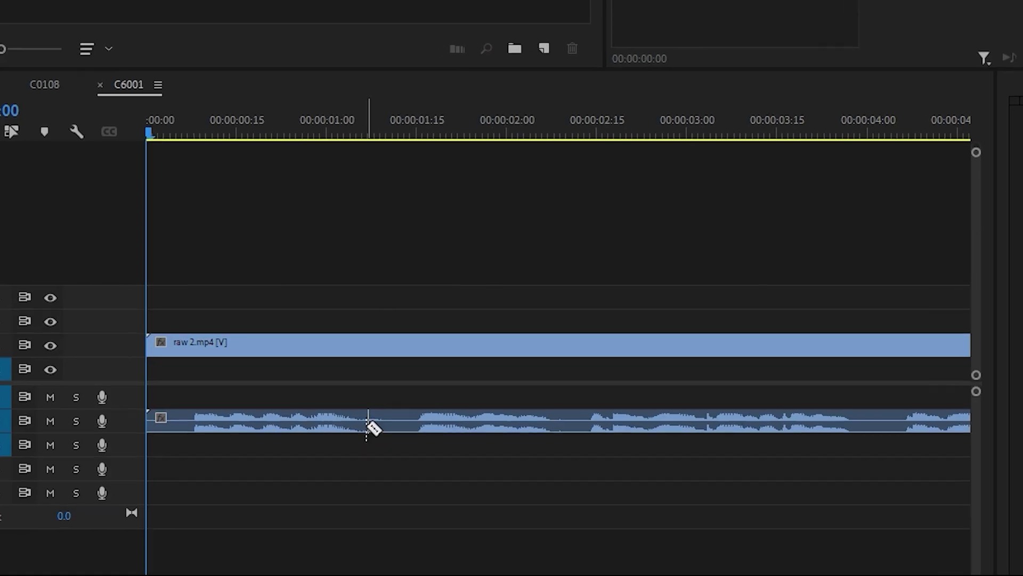
Step: Switch to the Premiere Pro timeline, cut raw 2.mp4 at the first silent pause, and delete the unwanted segment
left_click(407, 434)
left_click(450, 361)
left_click(448, 366)
key("Delete")
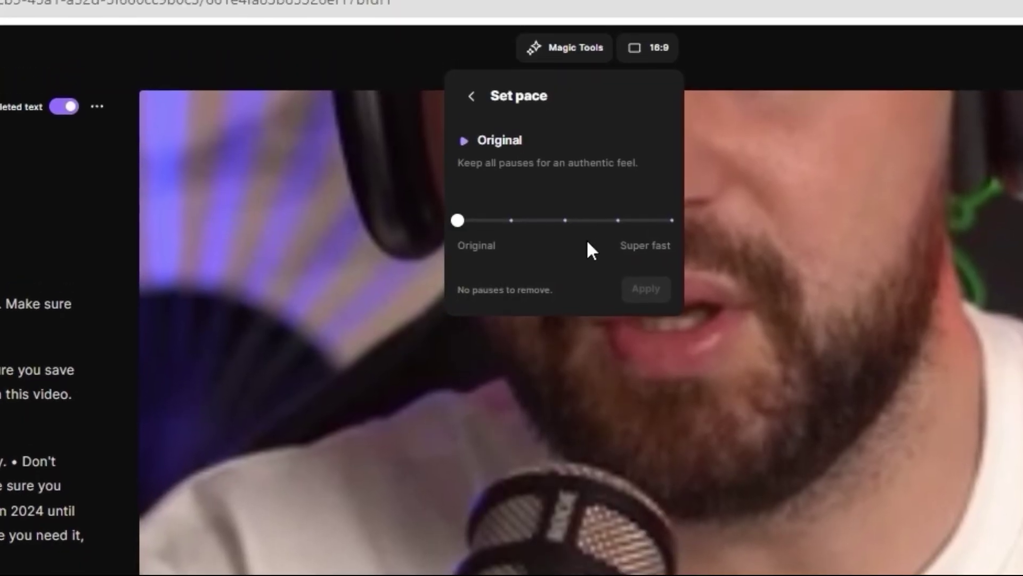
Step: Switch to the web video editor and apply the Super fast pace to shorten the pauses
left_click(672, 237)
left_click(649, 307)
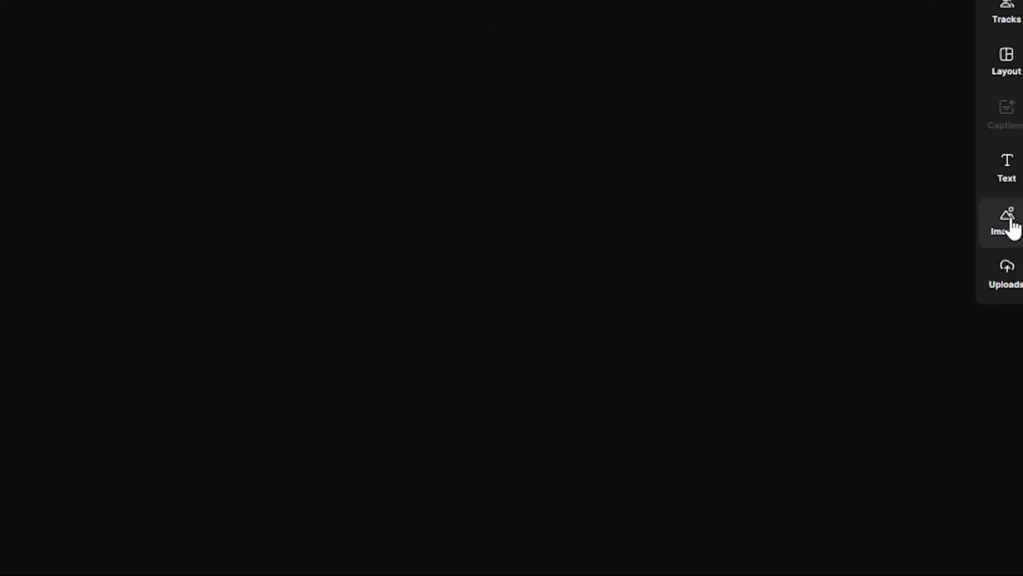
Step: Add the royalty-free photo of the woman in a white sweater and place it in the canvas's left half
left_click(970, 235)
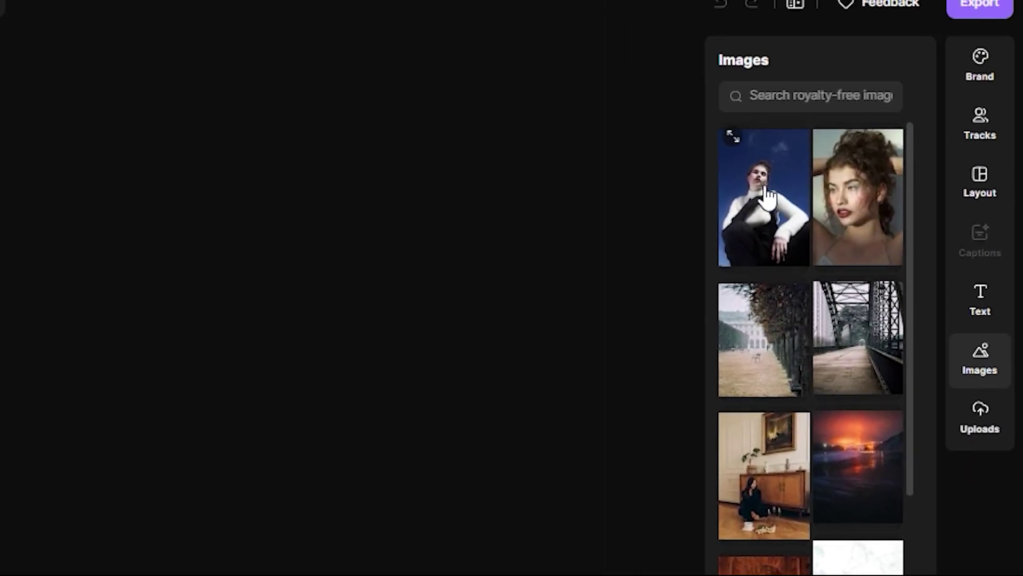
left_click(763, 192)
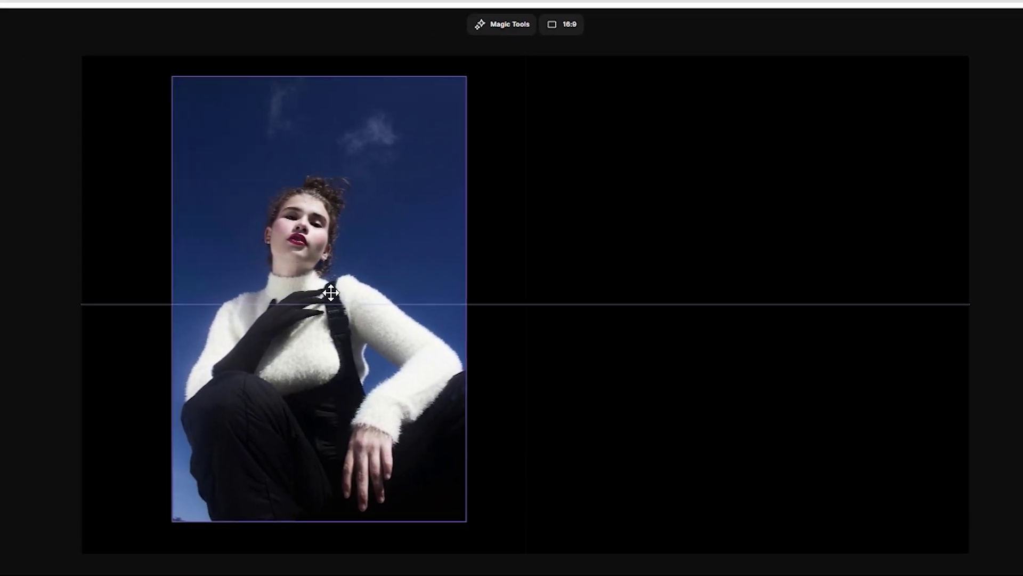
left_click_drag(330, 292, 299, 297)
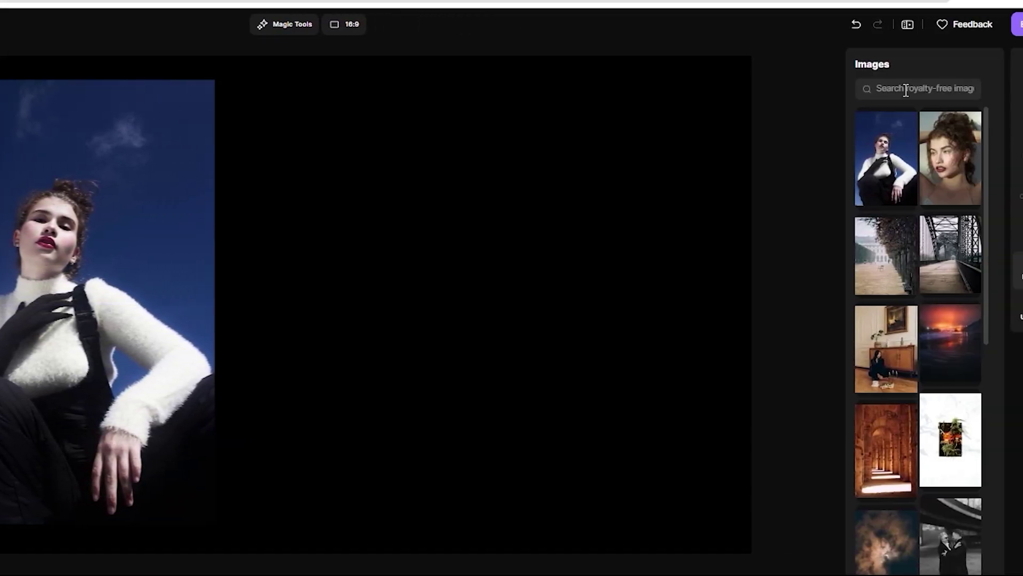
Step: Search the royalty-free images for "winning boy" and add the photo of the boy holding medals to the canvas
left_click(860, 92)
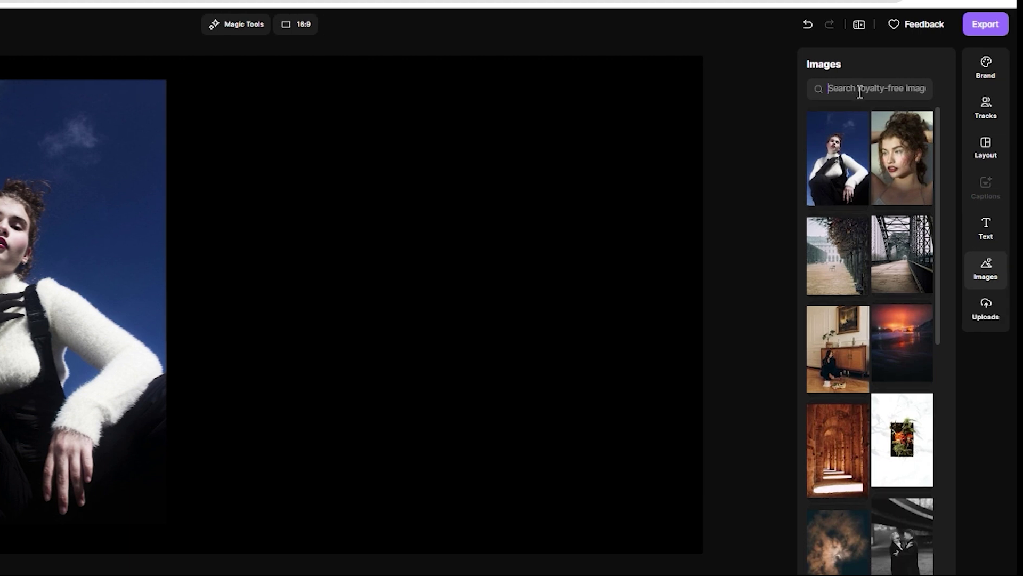
type("winn")
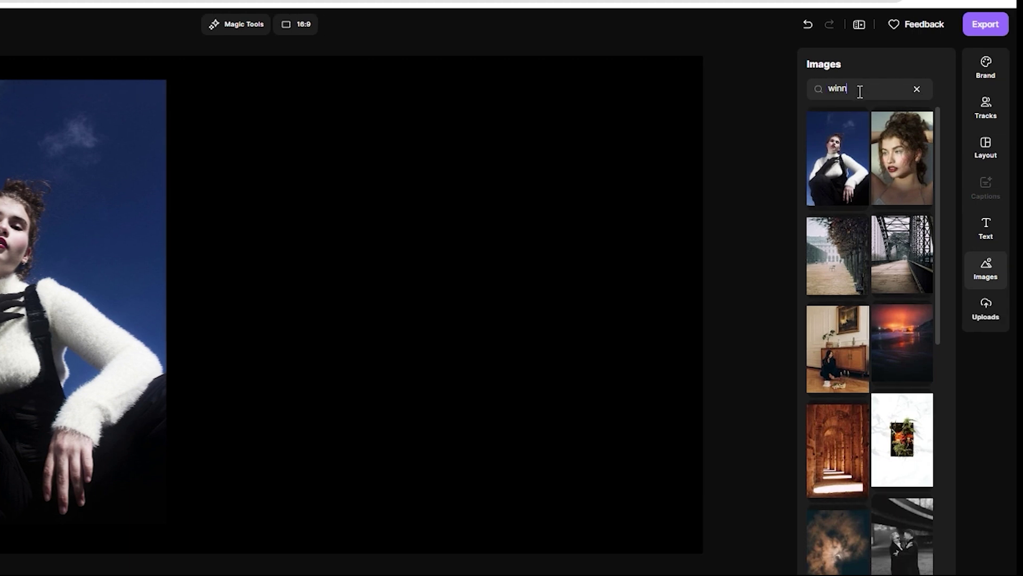
type("ing boy")
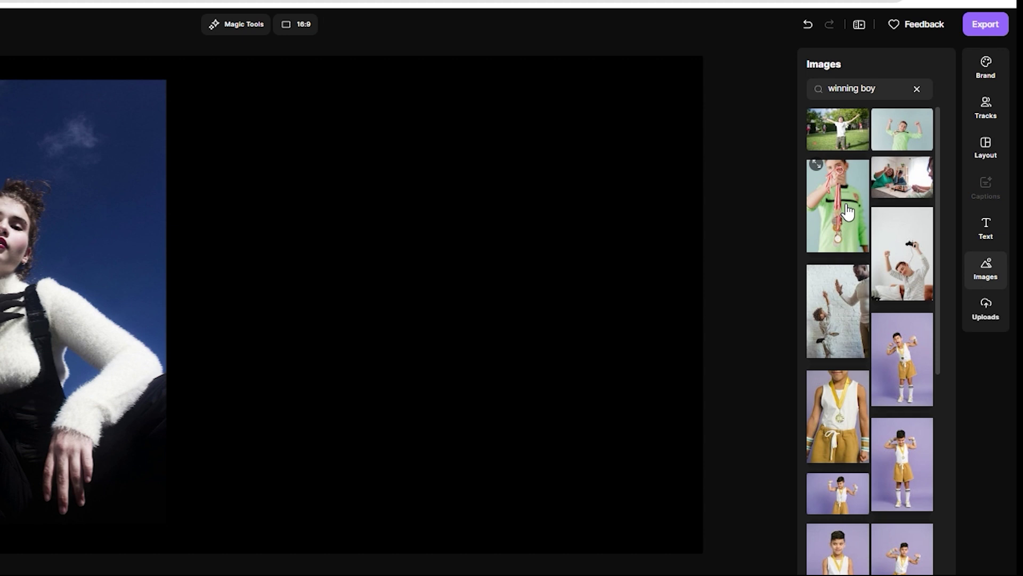
left_click_drag(848, 211, 328, 314)
Step: Arrange the two photos side by side, with the medal photo in the canvas's right half beside the woman's photo
left_click_drag(195, 319, 336, 323)
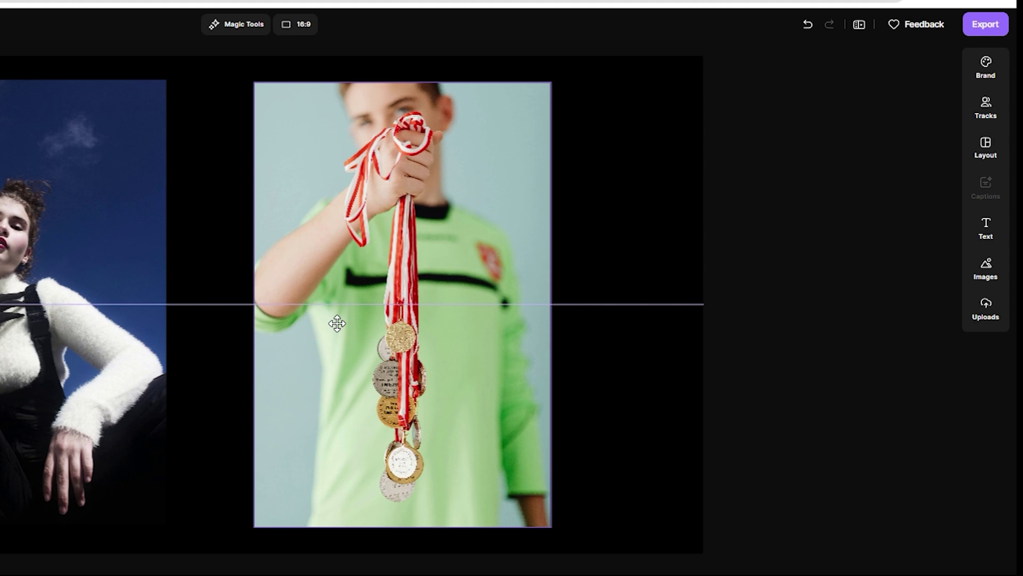
left_click_drag(337, 323, 371, 327)
left_click_drag(96, 304, 152, 315)
left_click_drag(434, 326, 449, 326)
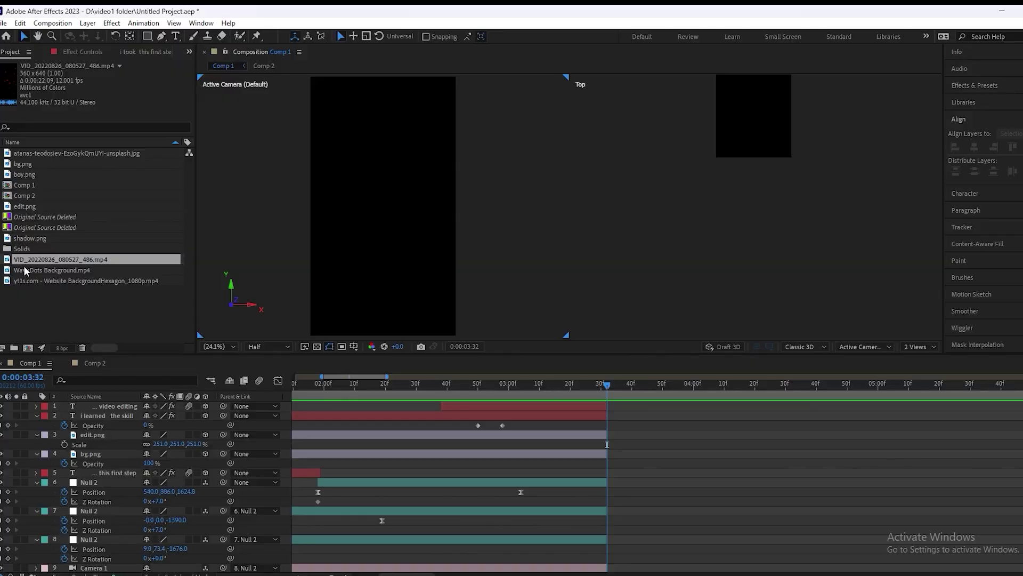
Step: Switch to After Effects, add VID_20220826_080527_486.mp4 as the top layer starting around 0:00:03:32, and scale it to 332%
left_click_drag(34, 261, 701, 406)
key("s")
left_click_drag(168, 415, 723, 406)
Step: Apply Motion Tile to the video layer with output width and height of 300 and Mirror Edges enabled
key("ctrl+space")
type("moy")
key("BackSpace")
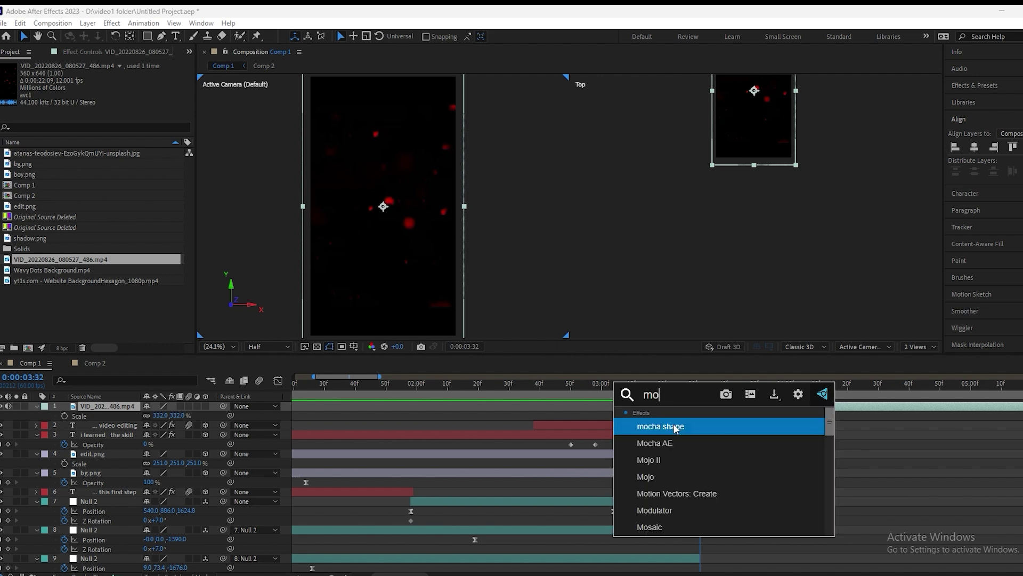
type("ti")
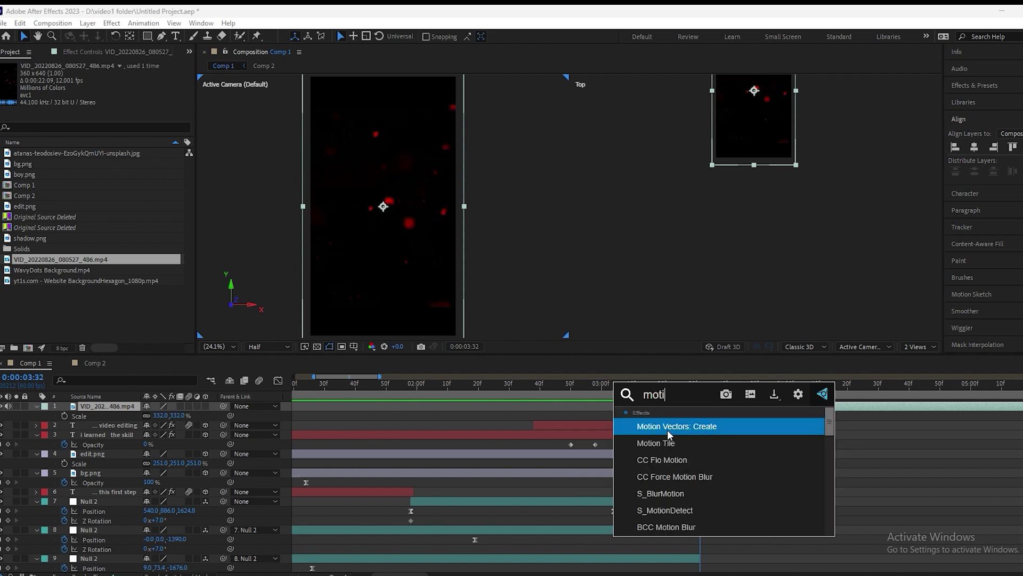
left_click(675, 443)
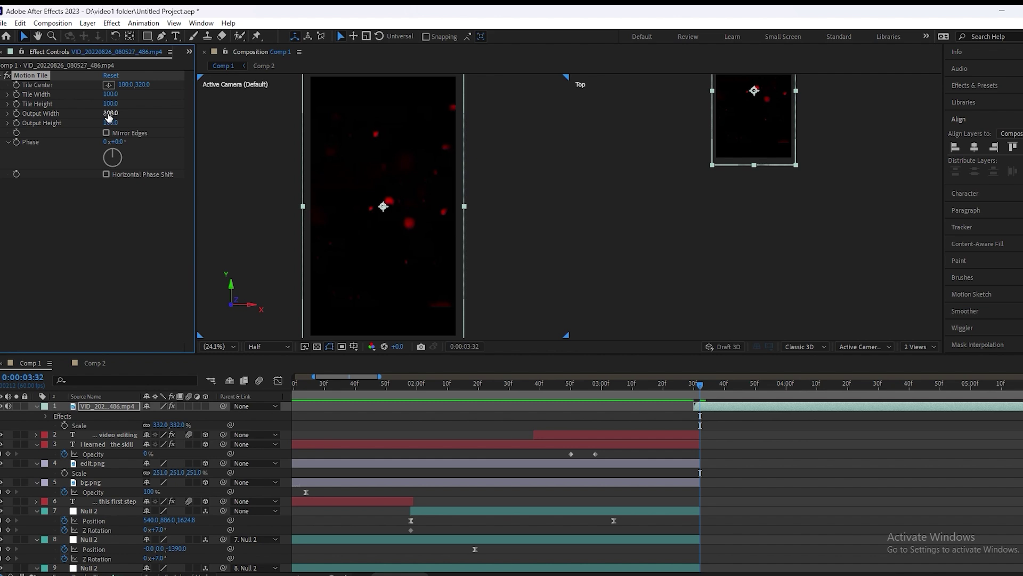
left_click(114, 113)
type("300")
key("Return")
type("300")
left_click(757, 414)
Step: Add a text layer reading "the alghorithm" in the composition
left_click(175, 36)
left_click(358, 205)
type("the alghorith")
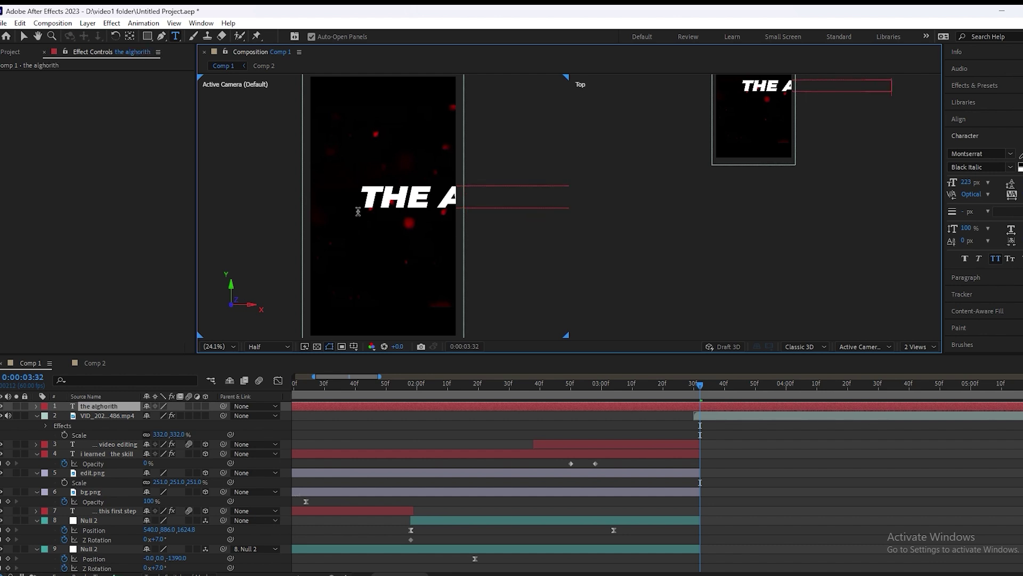
left_click(796, 461)
Step: Center the text layer's anchor point, align the layer horizontally in the composition, and scale it to 39%
left_click(103, 407)
left_click(129, 37)
left_click(984, 119)
left_click(975, 147)
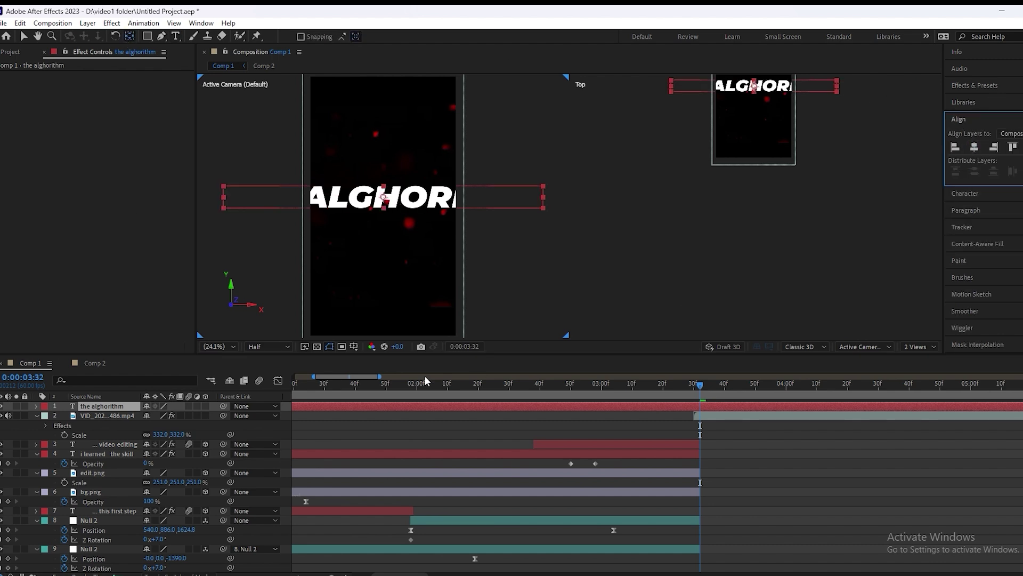
key("s")
left_click_drag(163, 417, 142, 431)
key("v")
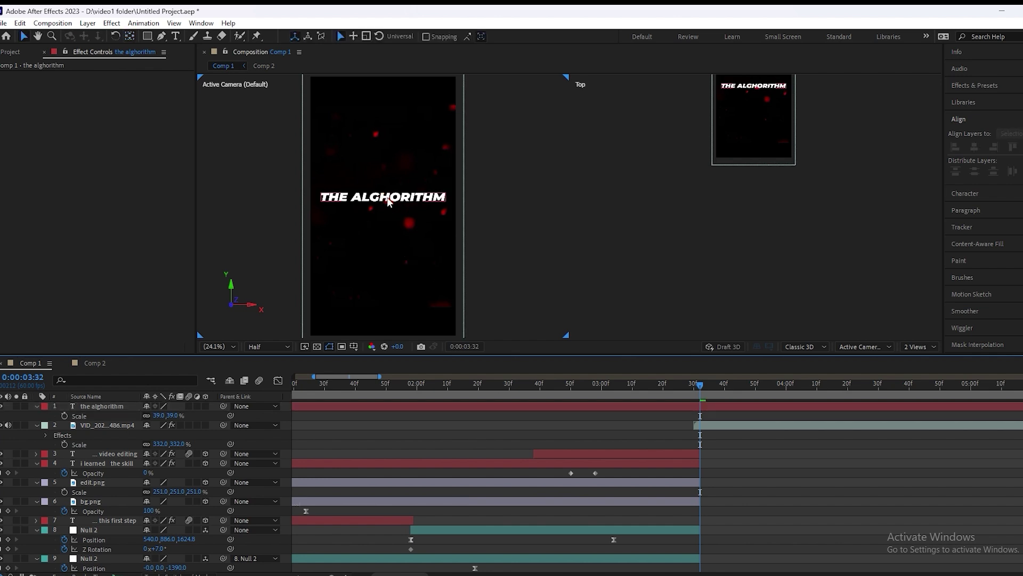
Step: Make the "the alghorithm" text a 3D layer and add a new camera to the composition
left_click(388, 201)
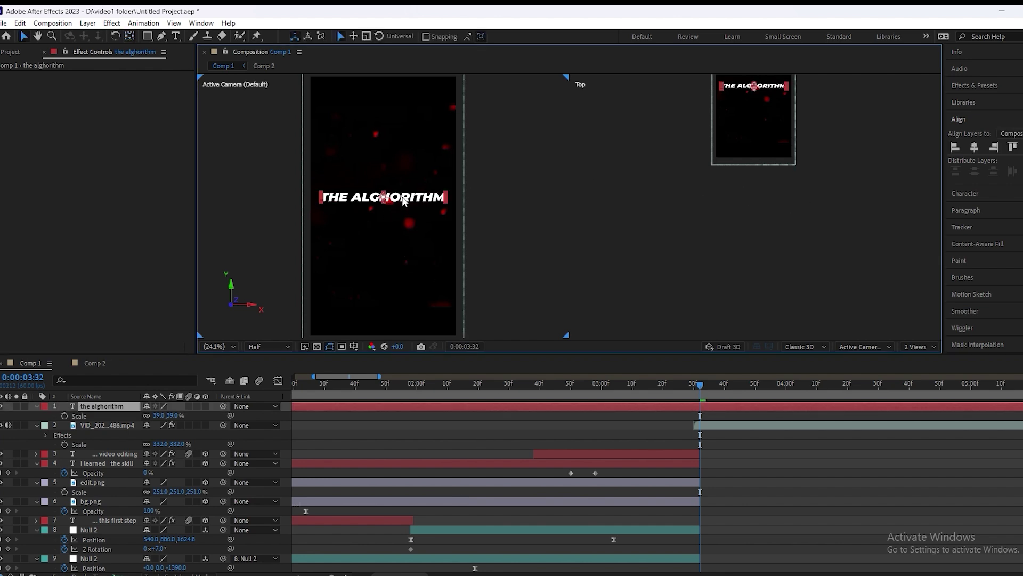
left_click(206, 405)
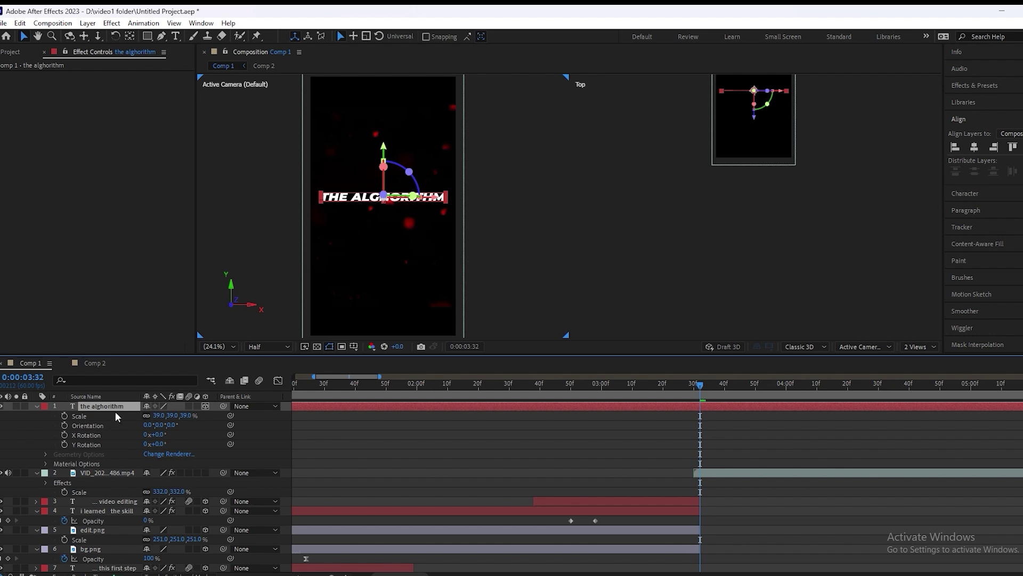
left_click(754, 432)
right_click(753, 432)
mouse_move(799, 437)
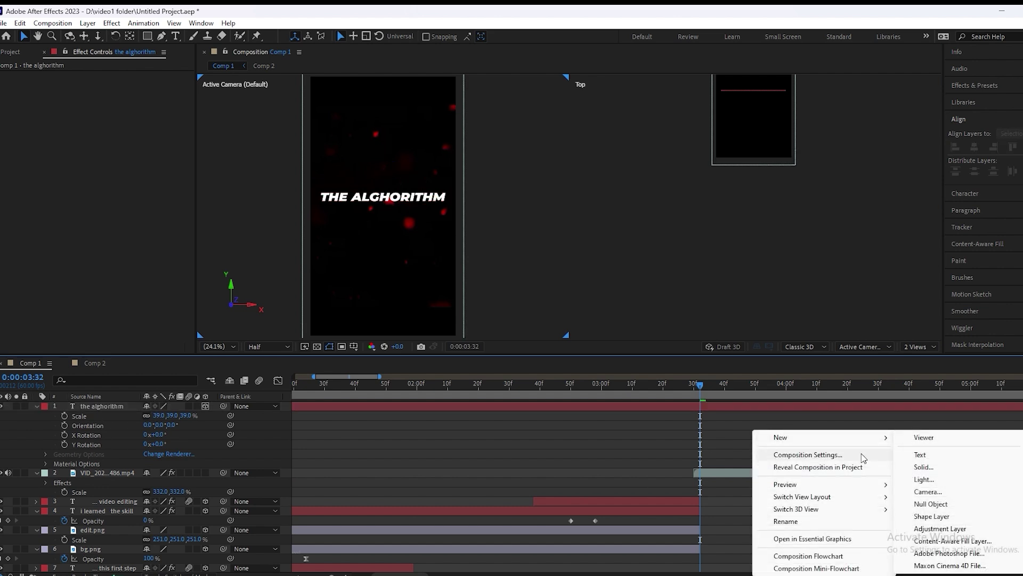
left_click(928, 491)
left_click(652, 419)
Step: Add a 3D null object and parent Camera 2 to it
right_click(794, 434)
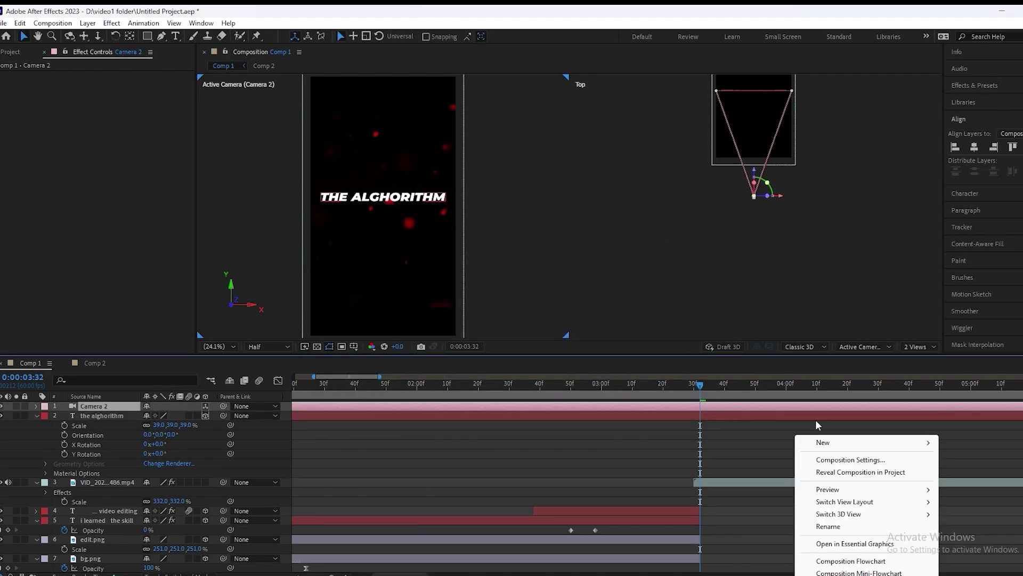
left_click(702, 509)
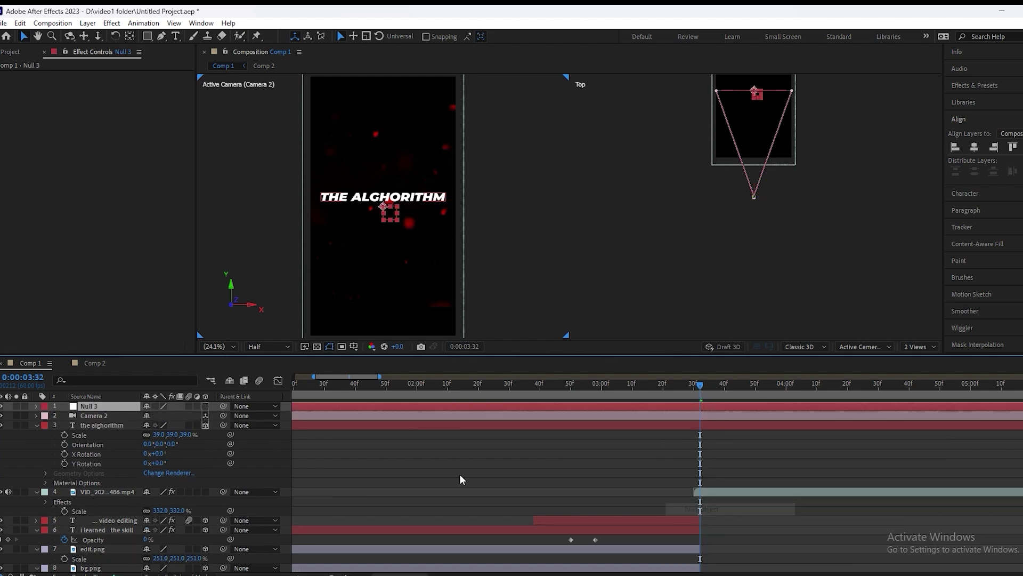
left_click(104, 416)
left_click_drag(222, 416, 97, 407)
left_click(97, 407)
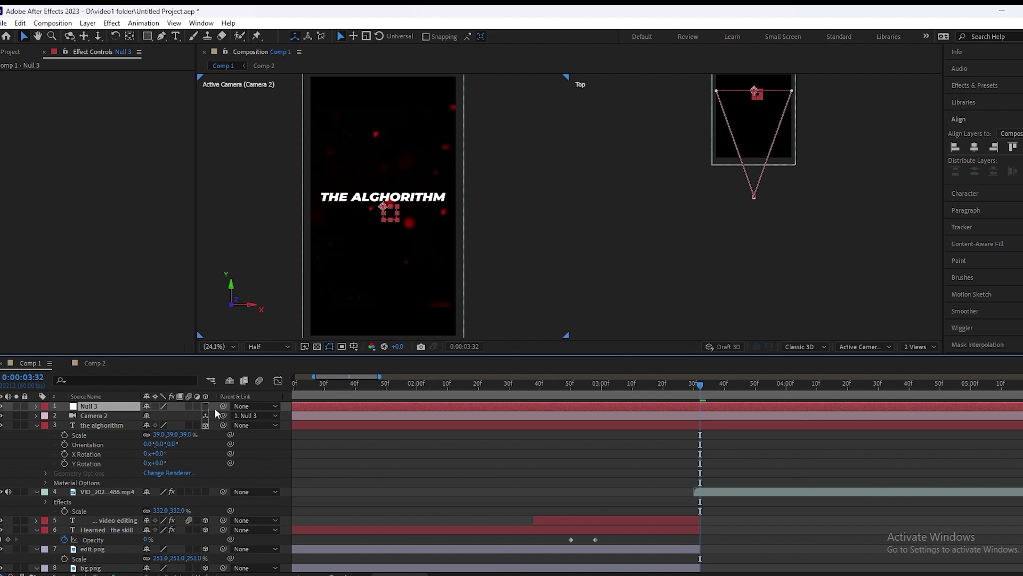
Step: Collapse the VID_20220826_080527_486.mp4 layer's properties and make it a 3D layer
left_click(37, 491)
left_click(101, 492)
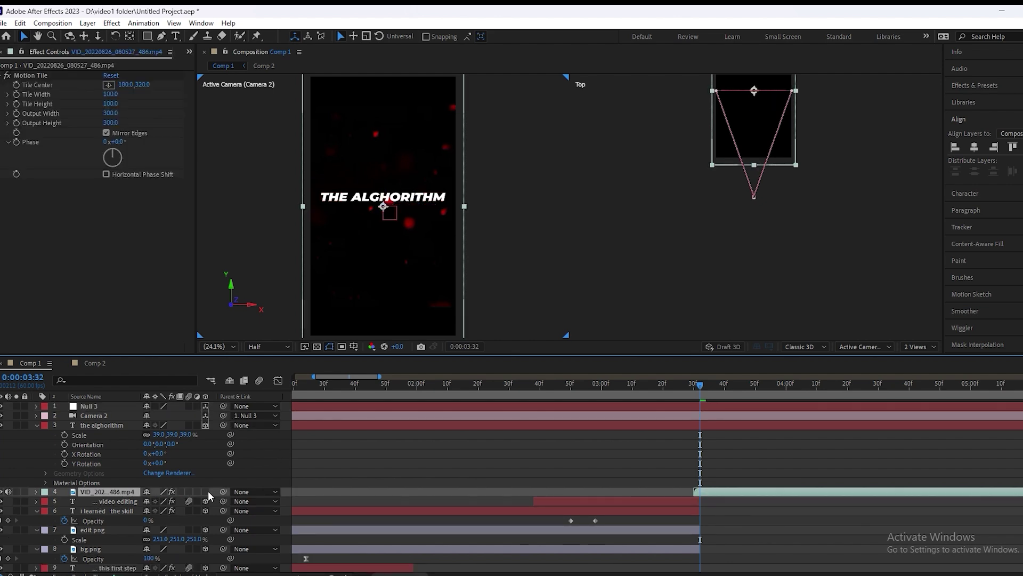
left_click(206, 491)
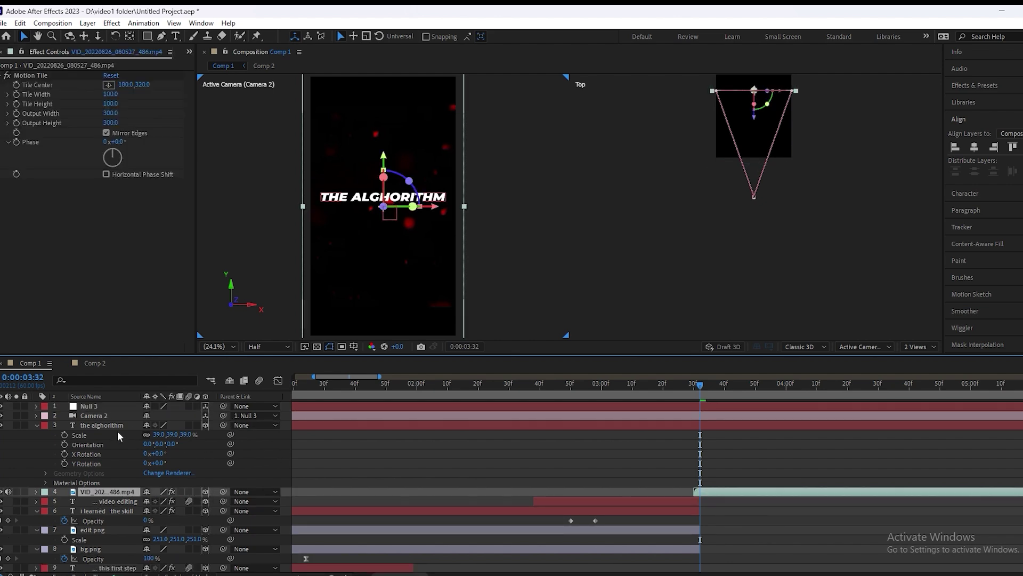
Step: Try scaling the "the alghorithm" text layer to 40%
left_click(103, 425)
key("u")
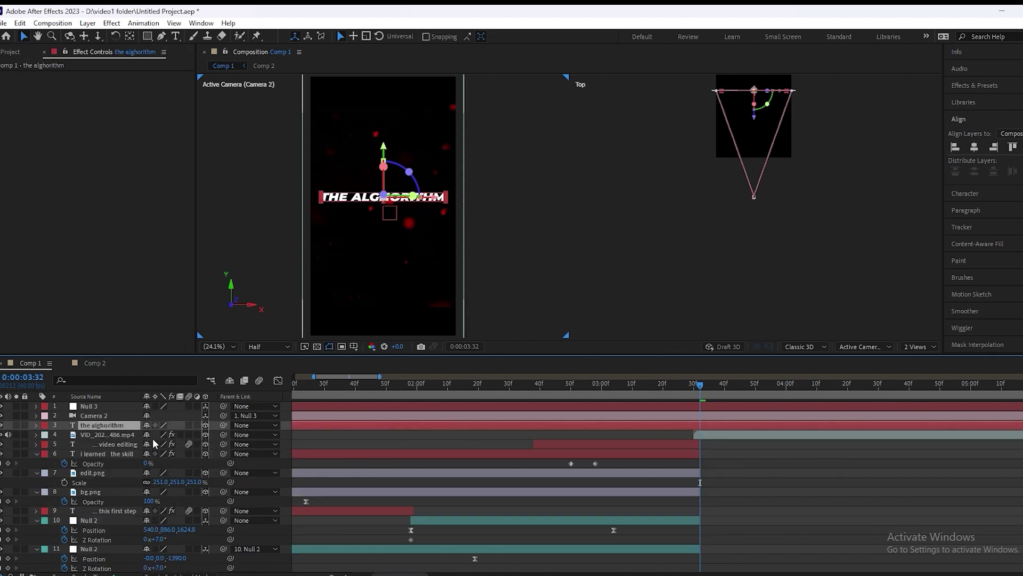
key("s")
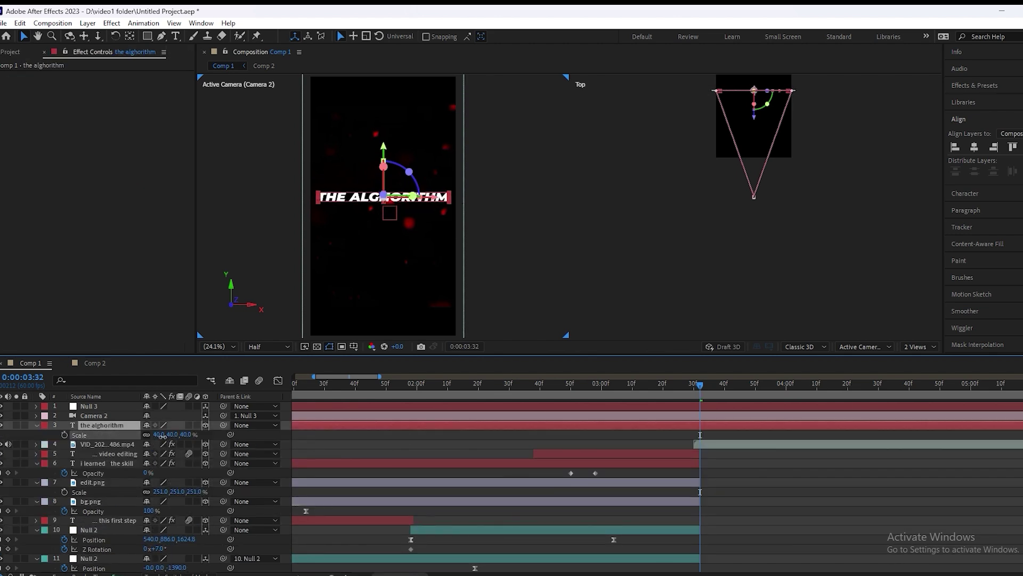
double_click(722, 427)
left_click(734, 438)
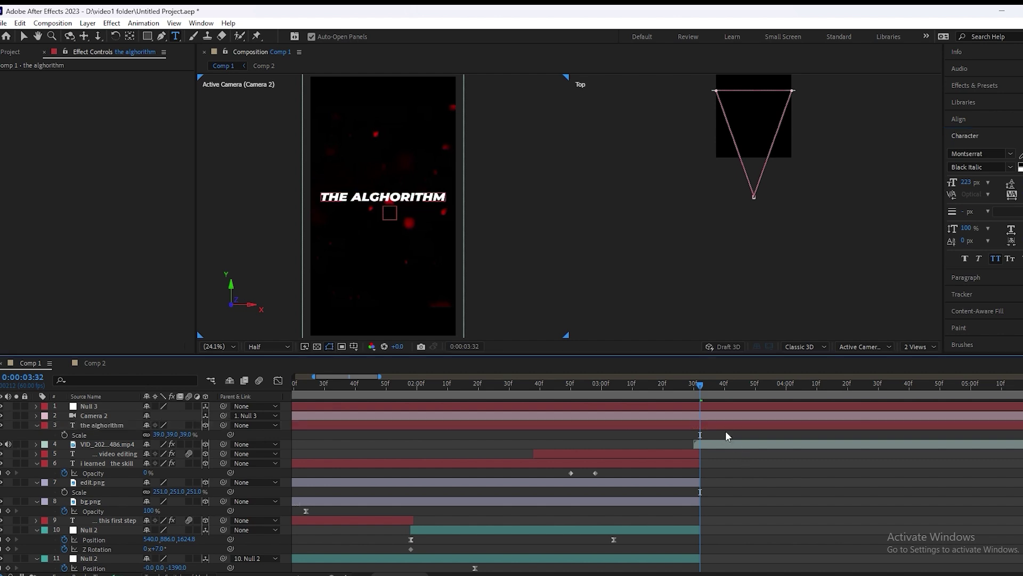
Step: Search the effects and presets for "slide" and apply Slide Up By Word to the "the alghorithm" text layer
left_click(719, 425)
key("ctrl+space")
type("s")
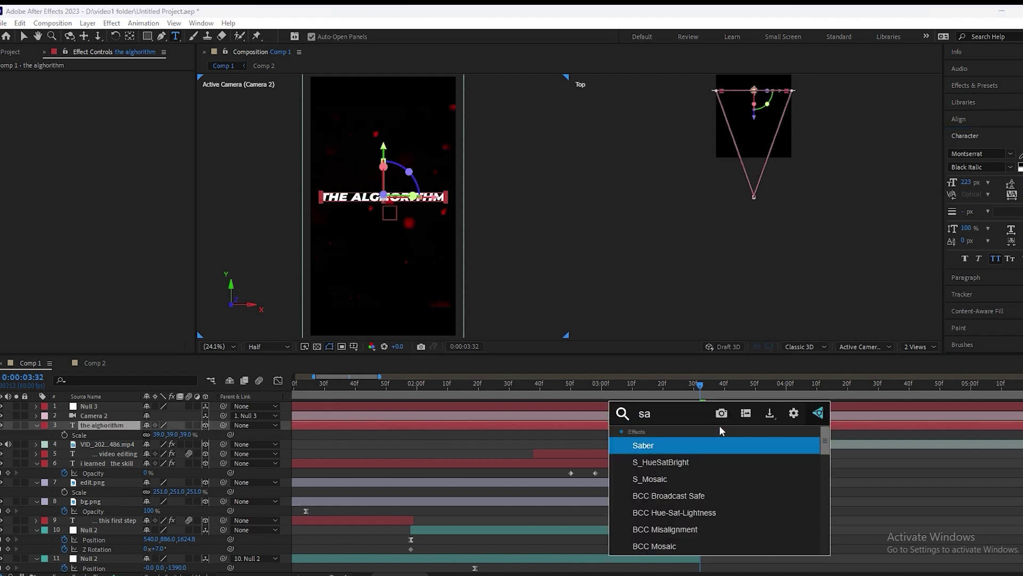
type("li")
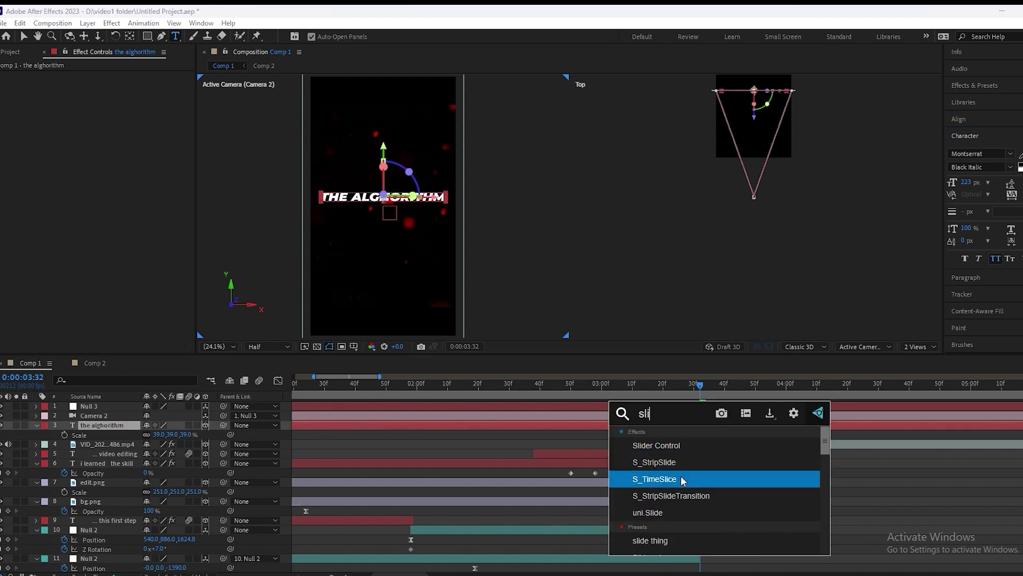
type("de")
scroll(682, 488, "down", 3)
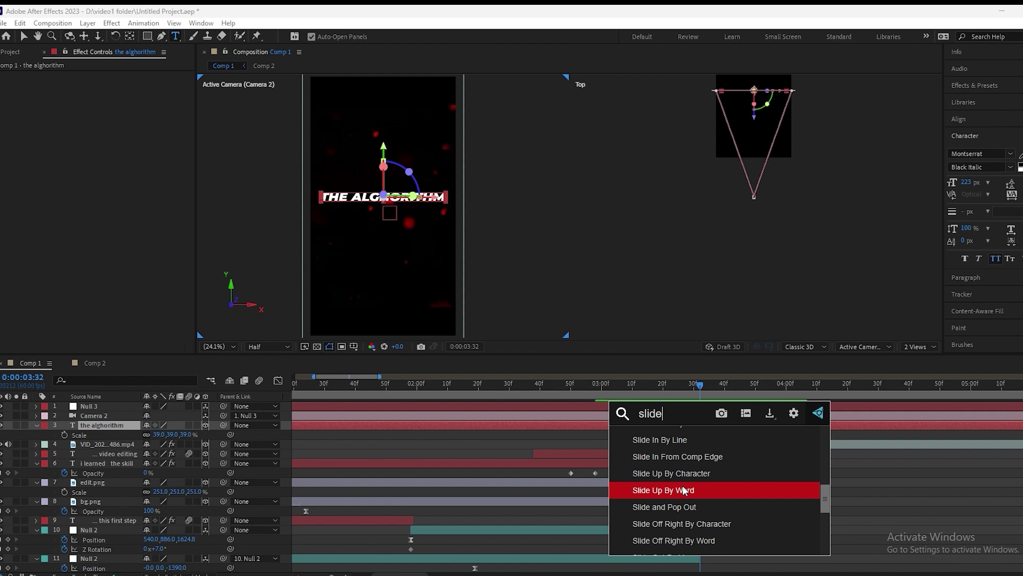
left_click(679, 490)
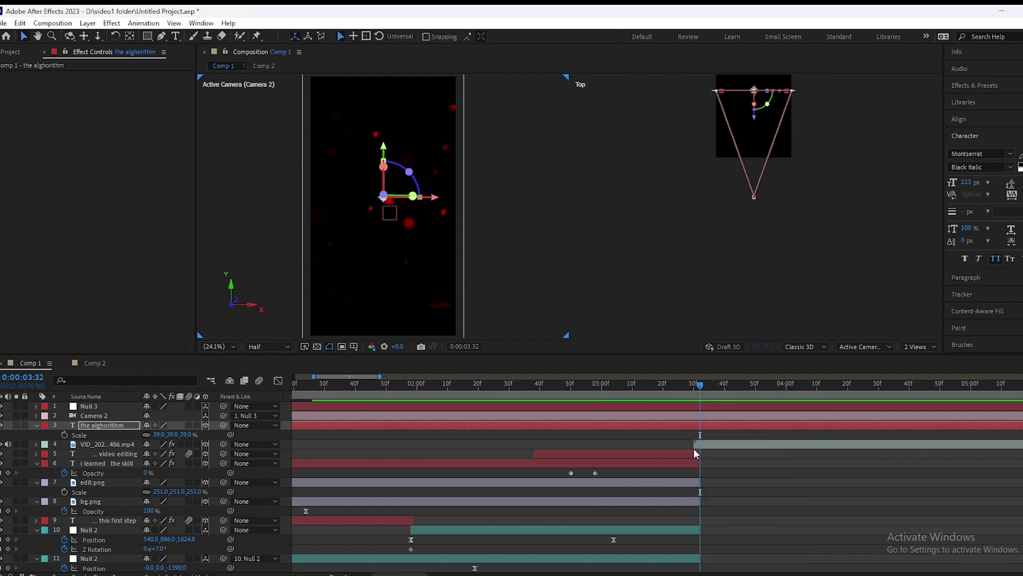
Step: Shorten the text's slide animation by moving its Offset keyframes to about 0:00:03:31 and 0:00:03:48
key("minus")
left_click_drag(909, 444, 859, 447)
scroll(732, 458, "up", 3)
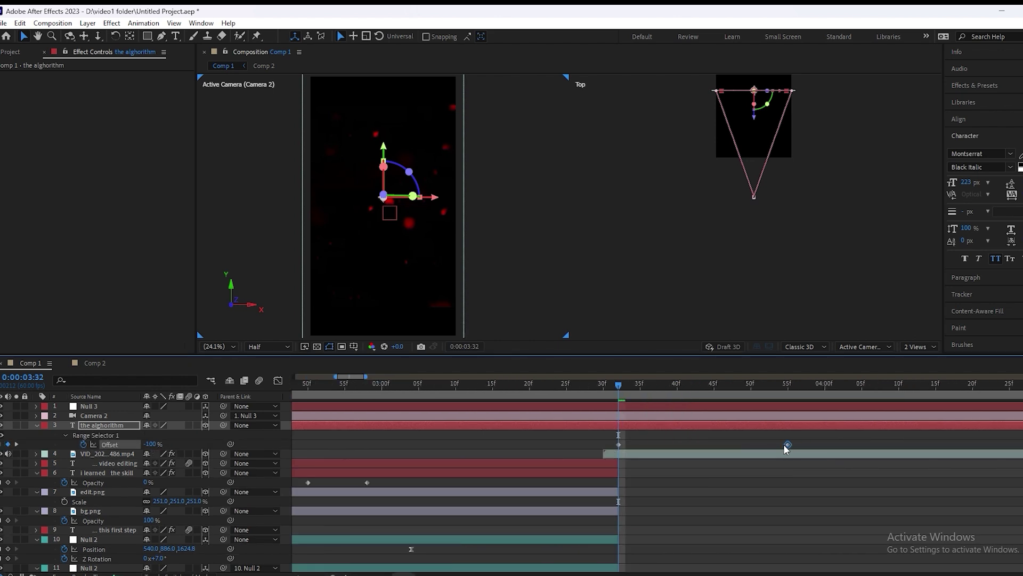
left_click(679, 427)
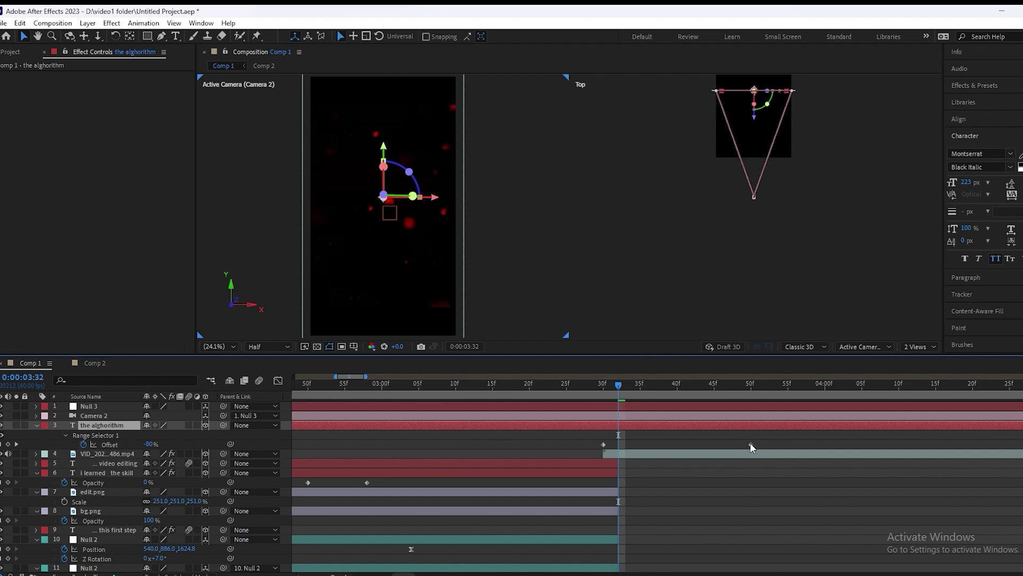
left_click_drag(751, 445, 714, 444)
left_click(634, 423)
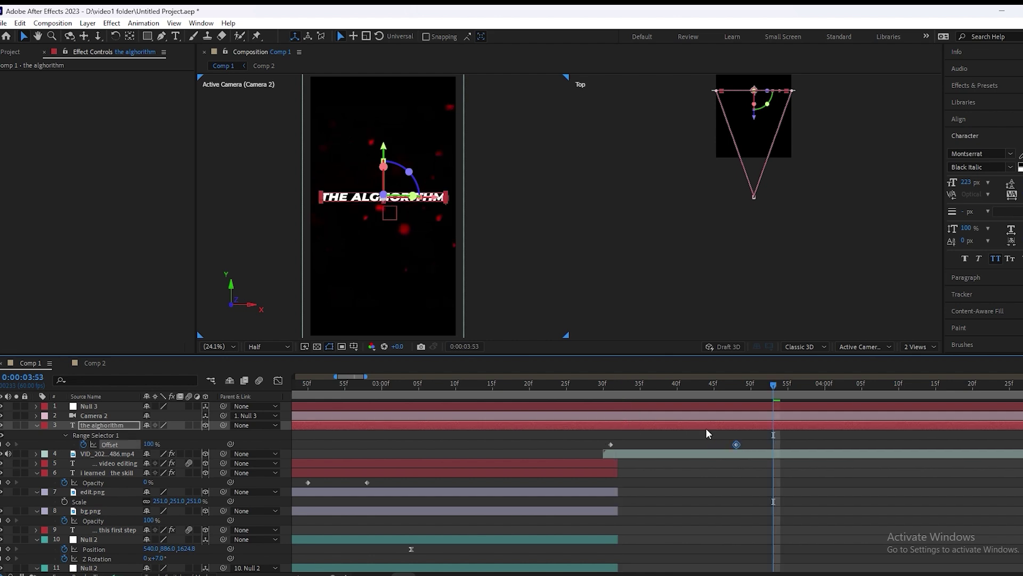
Step: Move the "the alghorithm" text's Offset keyframes to about 0:00:03:34 and 0:00:03:56, and preview the slide animation
left_click_drag(711, 427, 796, 444)
left_click(631, 401)
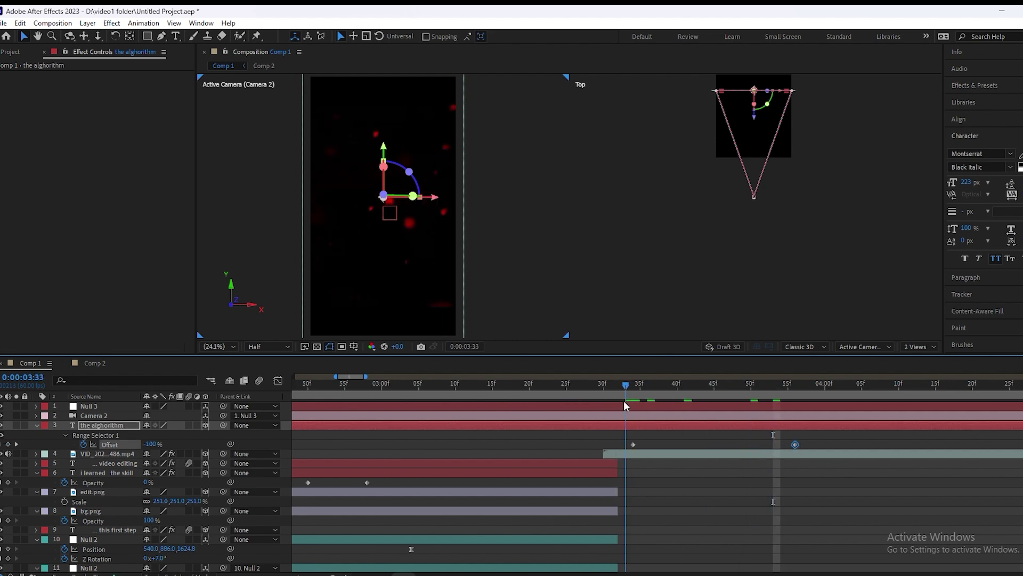
left_click_drag(811, 389, 625, 392)
key("space")
key("space")
Step: Apply Easy Ease to both Offset keyframes, move the last one to about 0:00:04:06, and preview the animation
left_click_drag(824, 442, 593, 449)
key("F9")
left_click(717, 439)
left_click_drag(796, 443, 869, 443)
scroll(818, 438, "down", 1)
left_click(722, 392)
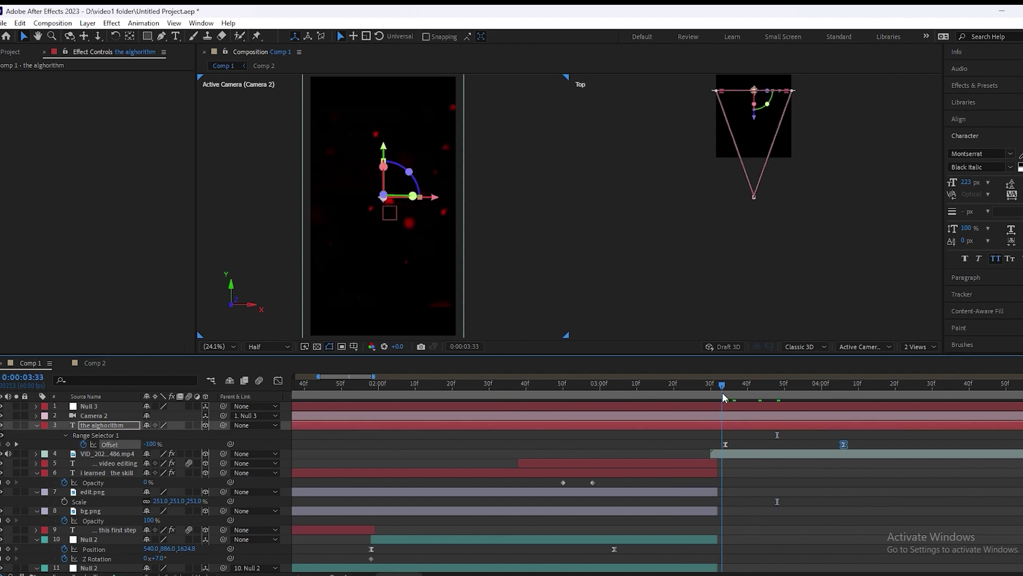
key("space")
key("space")
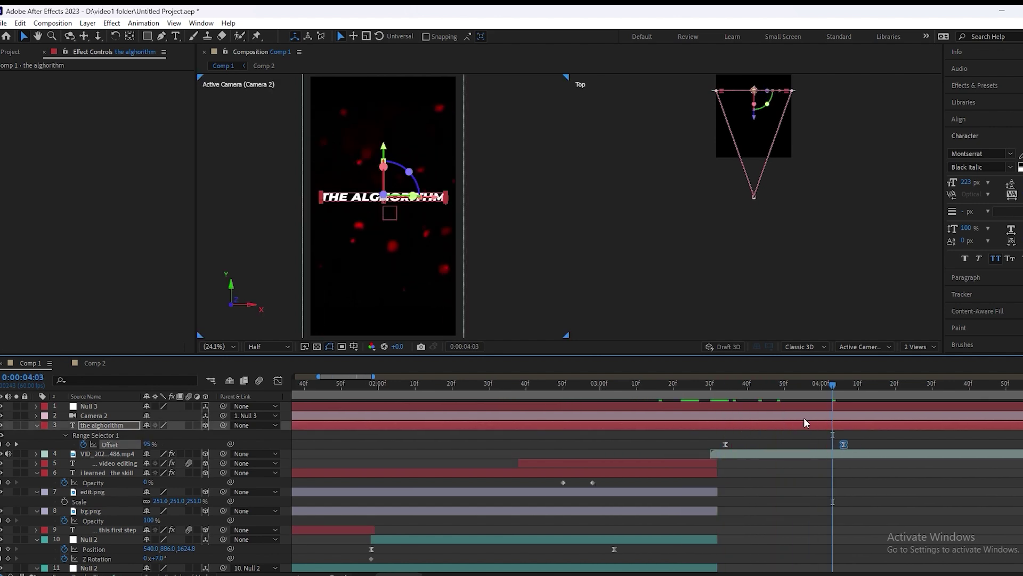
Step: Scale the VID_20220826_080527_486.mp4 particle layer to 358%
left_click(805, 454)
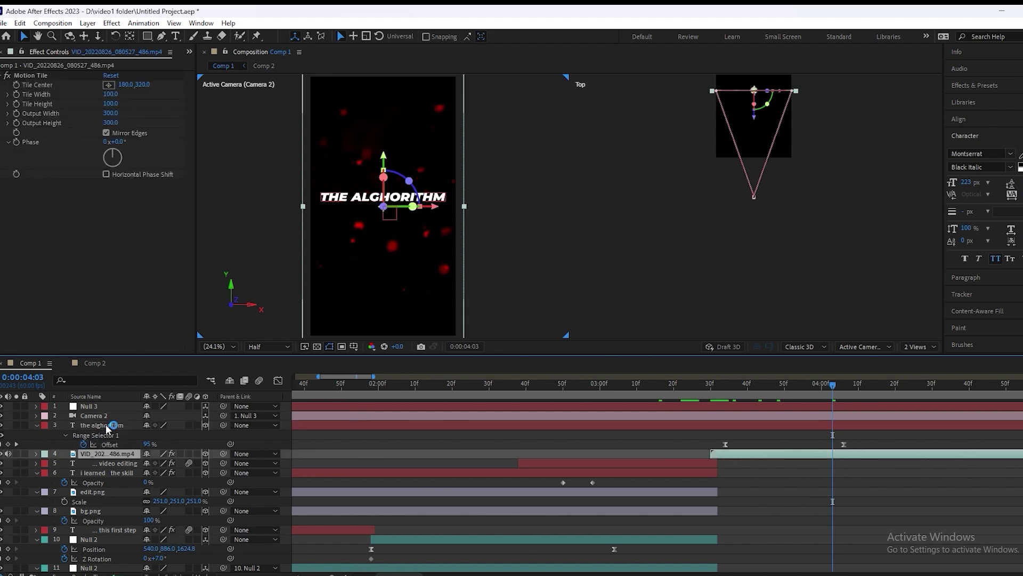
key("s")
left_click_drag(160, 463, 325, 463)
left_click(793, 470)
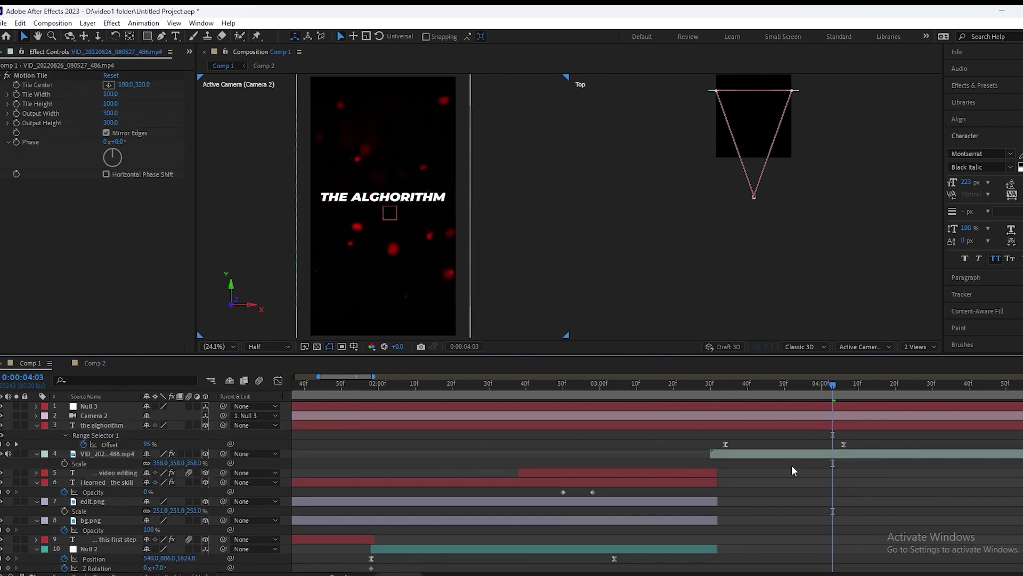
Step: Keyframe Null 3's Position at about 0:00:03:56 and set its Z position to -1044 at 0:00:04:25
left_click(128, 407)
key("p")
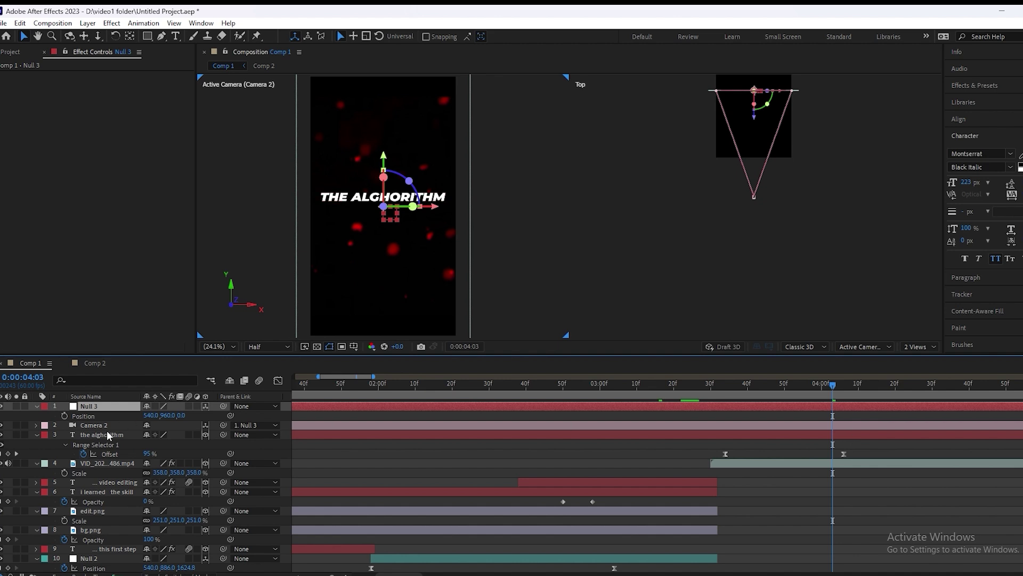
left_click(65, 415)
left_click_drag(835, 414, 804, 416)
left_click_drag(836, 385, 917, 393)
left_click_drag(804, 416, 808, 417)
left_click(921, 407)
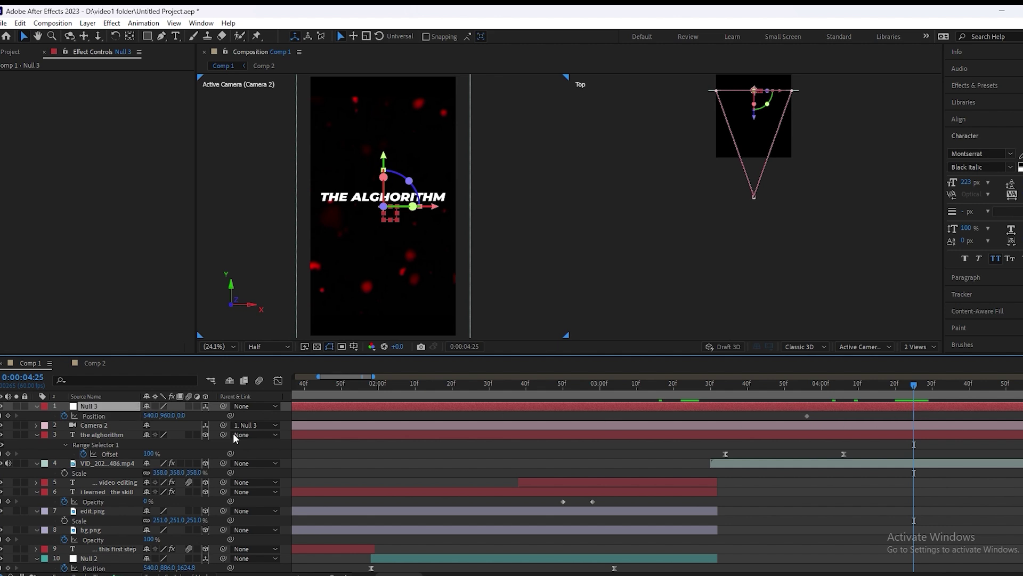
mouse_move(180, 415)
left_mouse_down()
mouse_move(153, 418)
mouse_move(185, 421)
mouse_move(162, 421)
left_mouse_up()
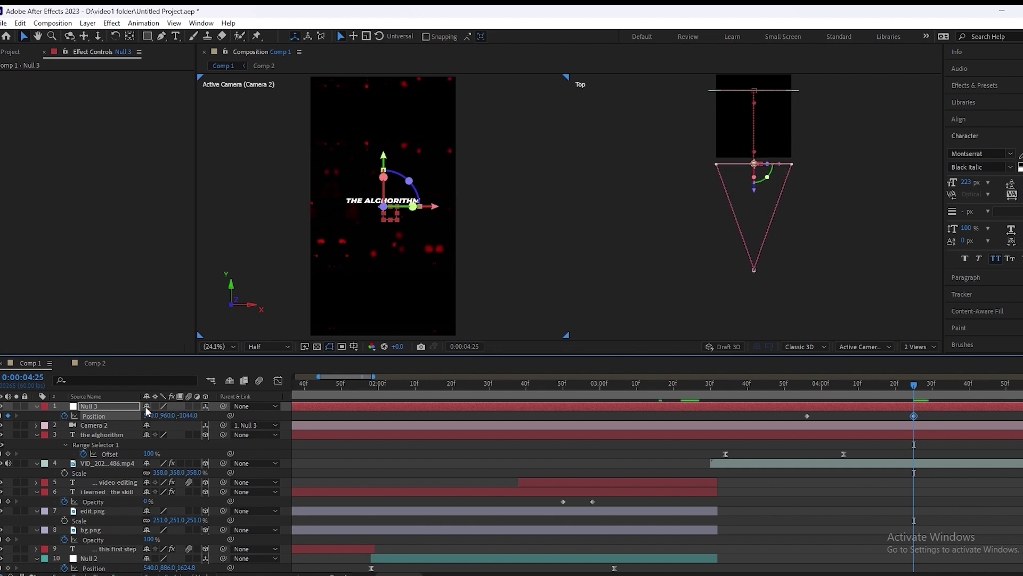
Step: Keyframe Null 3's Z Rotation from 0° at about 0:00:03:56 to -24° at 0:00:04:25
key("r")
left_click(64, 444)
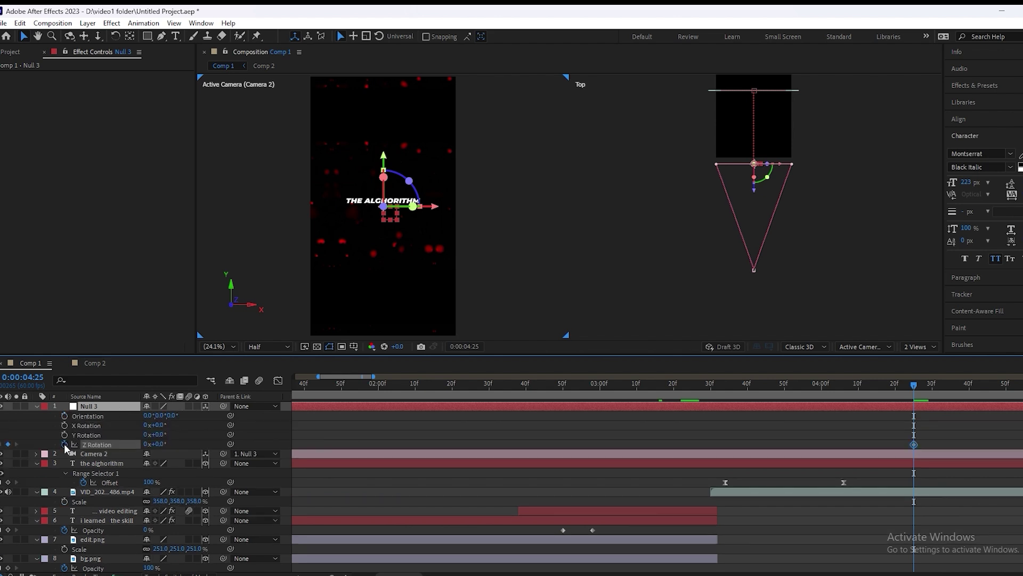
key("u")
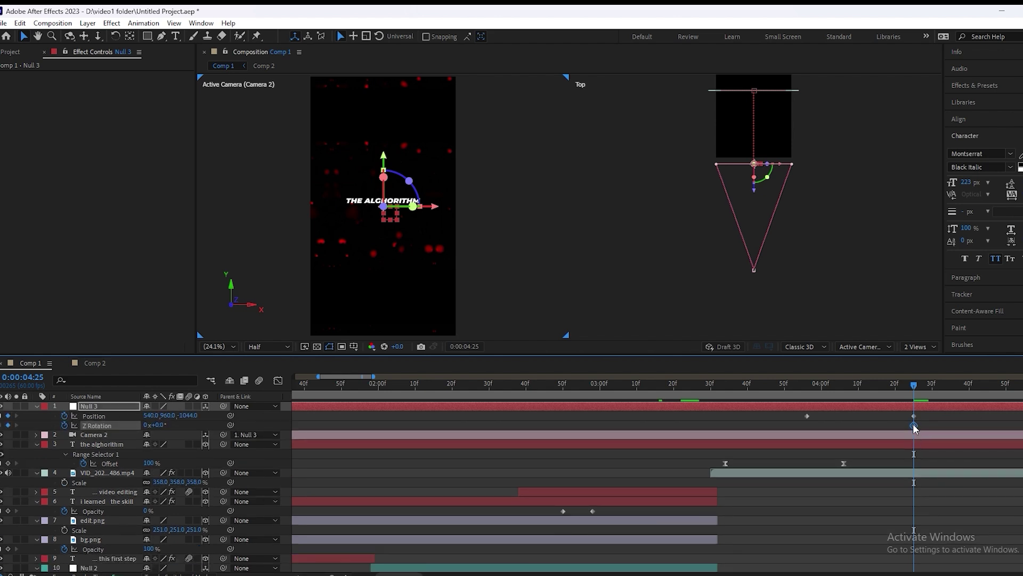
left_click_drag(811, 430, 808, 432)
left_click(921, 407)
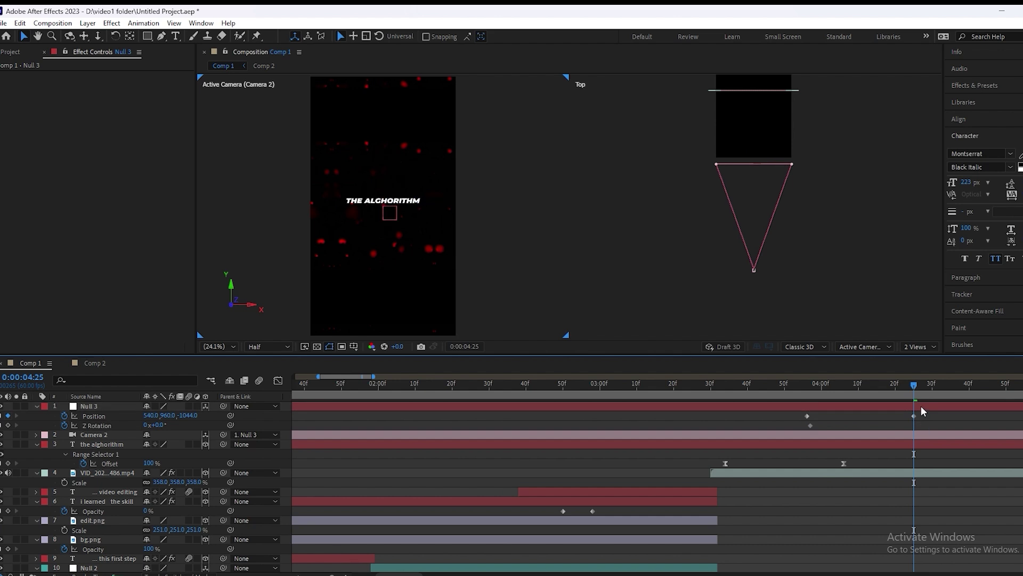
mouse_move(151, 424)
left_mouse_down()
mouse_move(159, 425)
mouse_move(151, 425)
left_mouse_up()
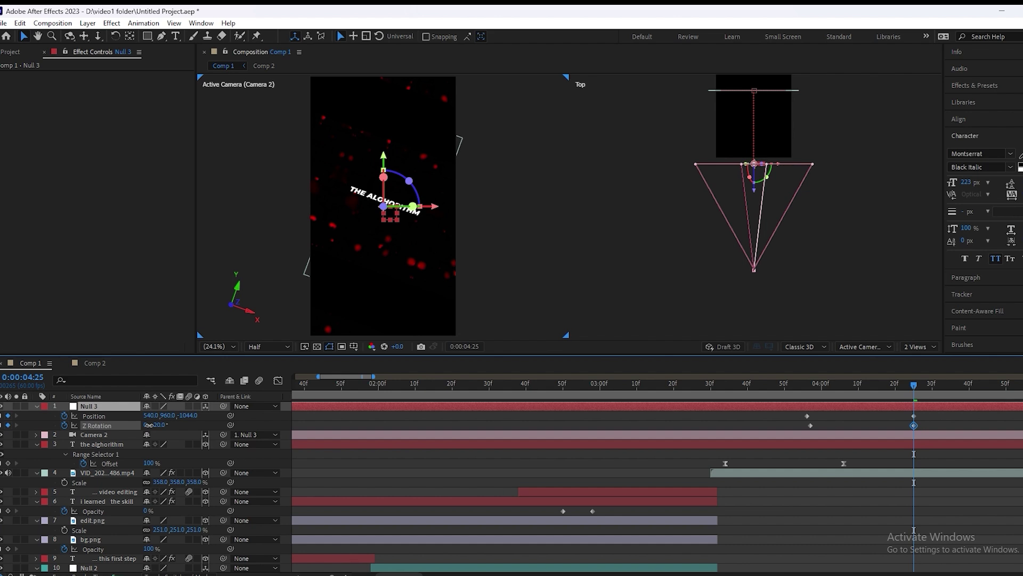
left_click_drag(149, 425, 150, 426)
Step: Apply Easy Ease to Null 3's Position and Z Rotation keyframes, adjust their graph curve, and preview from 0:00:03:34
left_click_drag(935, 411, 769, 429)
key("F9")
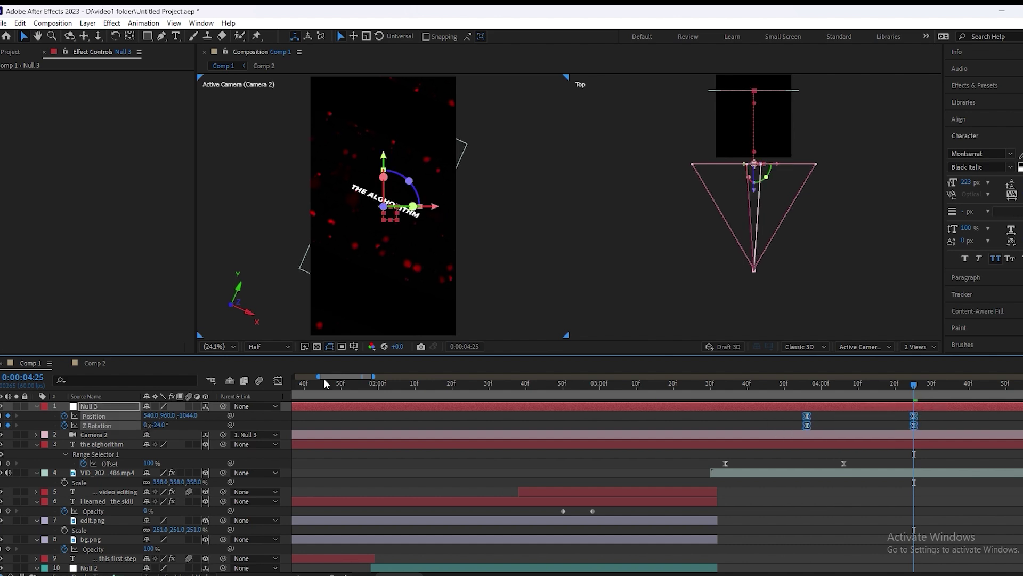
left_click(278, 381)
left_click_drag(878, 540, 779, 536)
left_click(278, 381)
left_click_drag(904, 396, 722, 404)
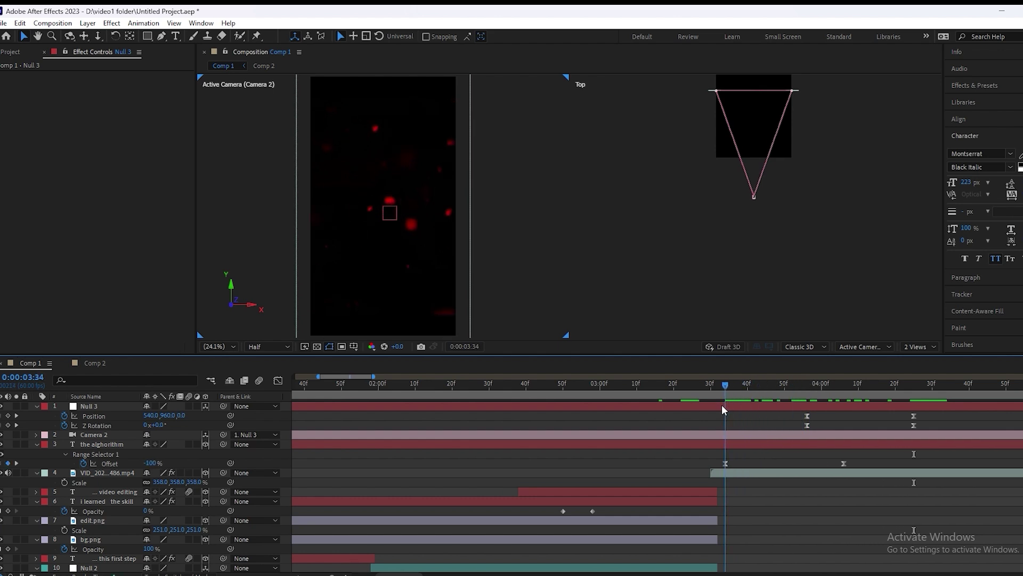
key("space")
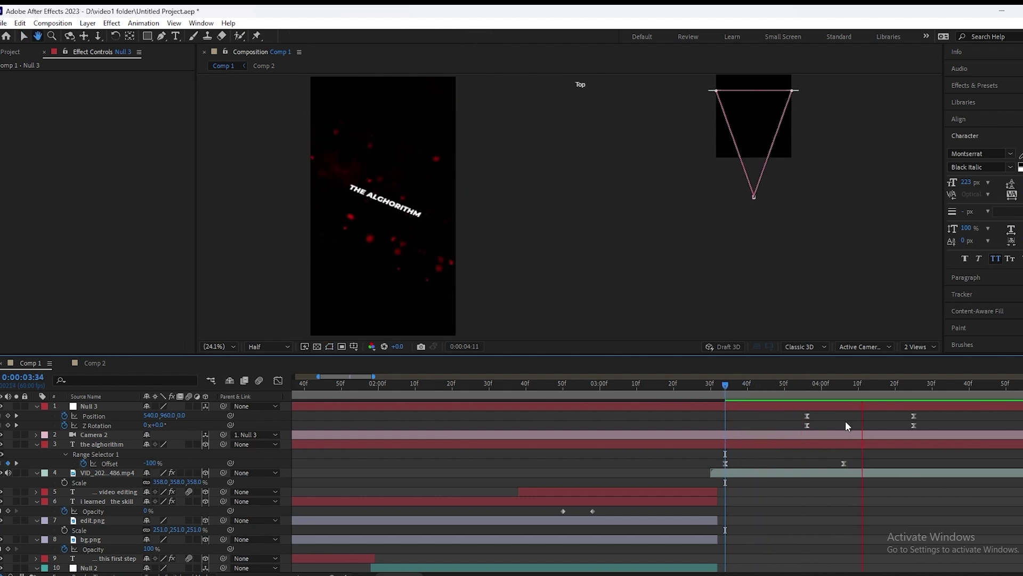
Step: Add WavyDots Background.mp4 to Comp 1 as the topmost 3D layer, scaled to 186%
left_click(10, 51)
left_click(49, 259)
left_click(41, 270)
left_click_drag(113, 324, 100, 405)
left_click(205, 406)
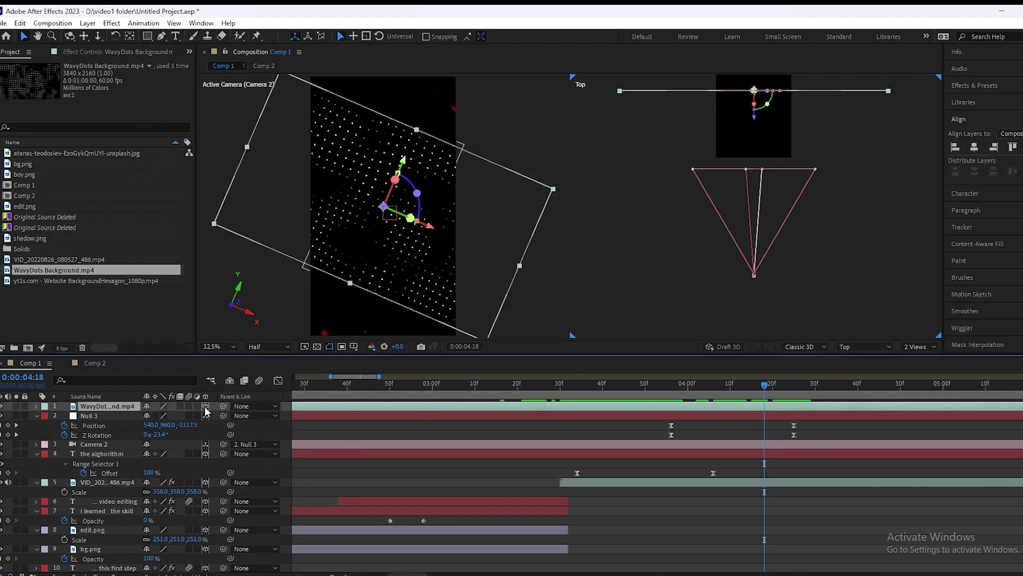
key("s")
left_click_drag(158, 415, 203, 417)
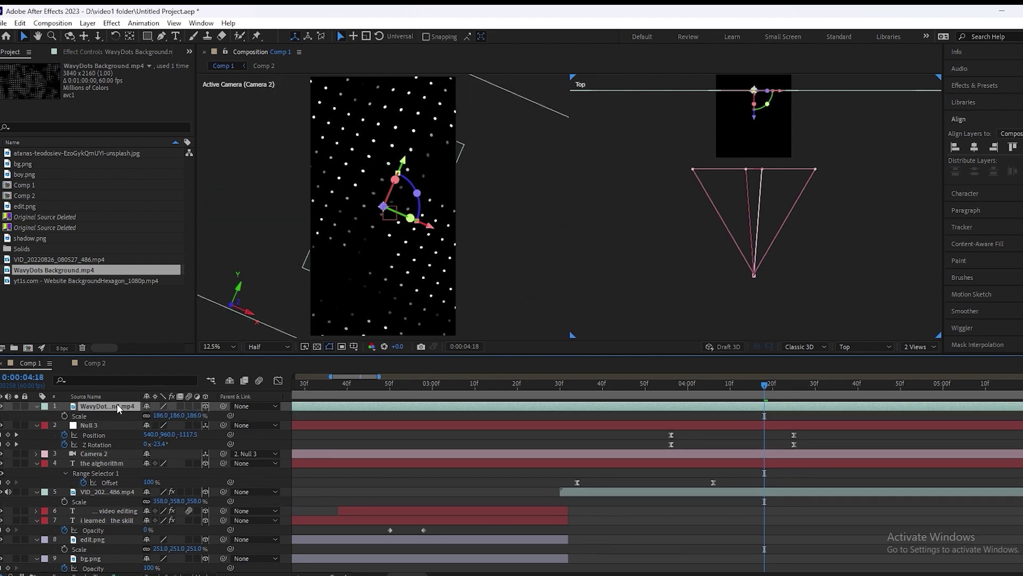
Step: Fade in the WavyDots layer with eased Opacity keyframes from 0% at 0:00:03:58 to 100% at about 0:00:04:07, and preview it
left_click_drag(762, 385, 682, 411)
key("t")
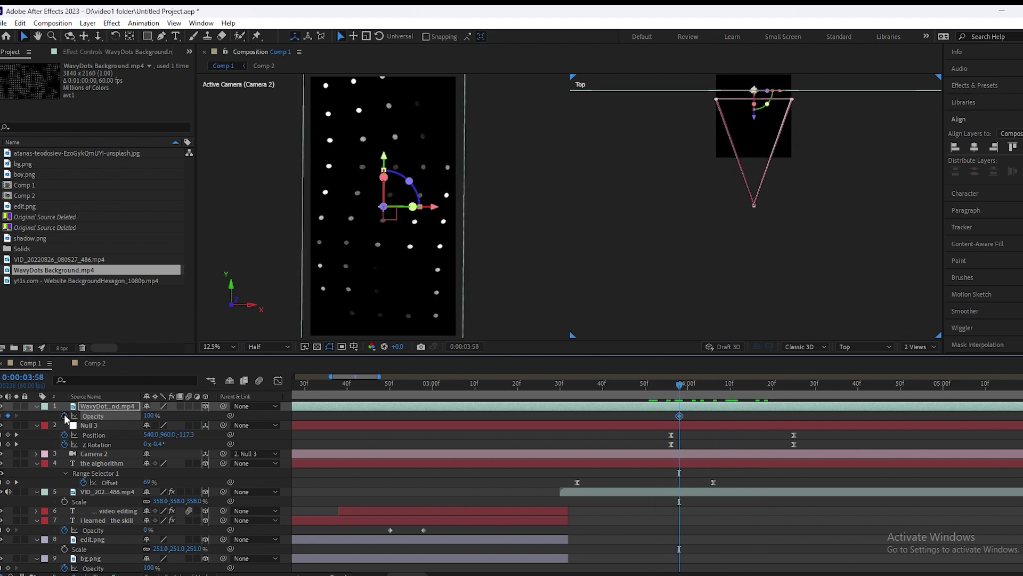
left_click(146, 416)
type("0")
key("Return")
left_click_drag(733, 412, 674, 423)
key("F9")
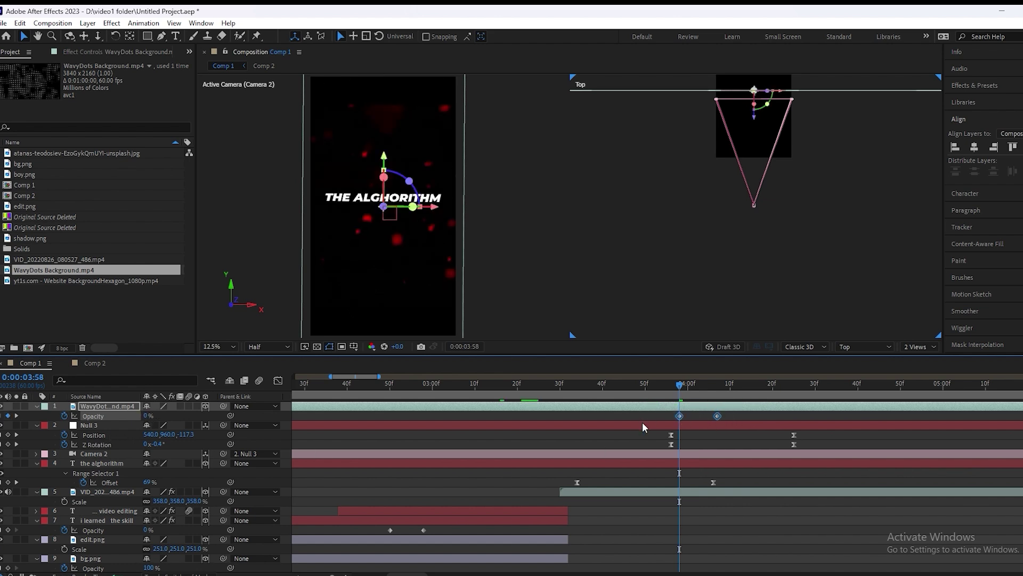
left_click_drag(679, 386, 560, 391)
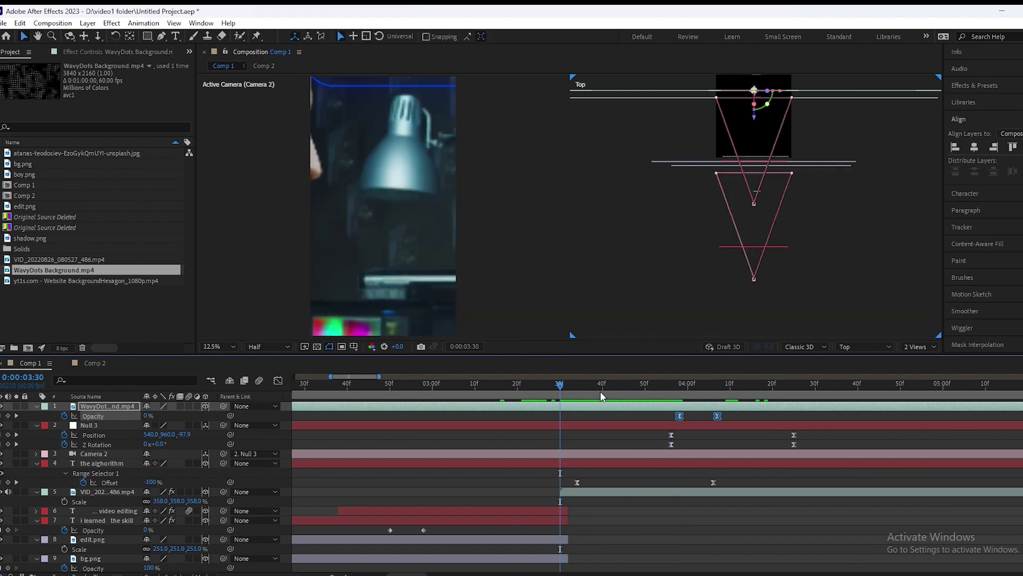
key("space")
Step: At 0:00:04:14, create a text layer reading "serves you a" and center its anchor point
left_click(753, 392)
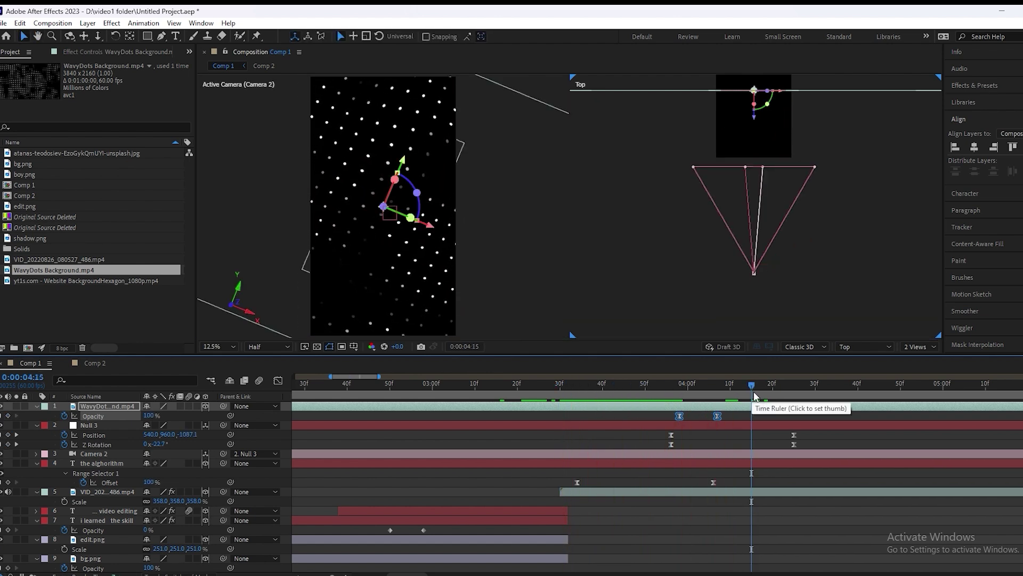
left_click(817, 432)
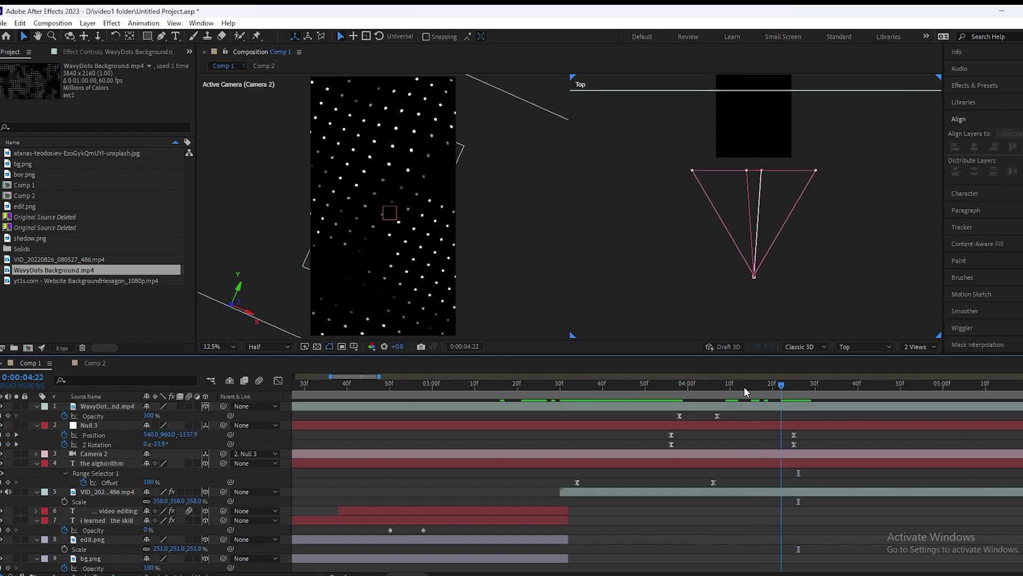
left_click_drag(764, 389, 747, 389)
left_click(176, 35)
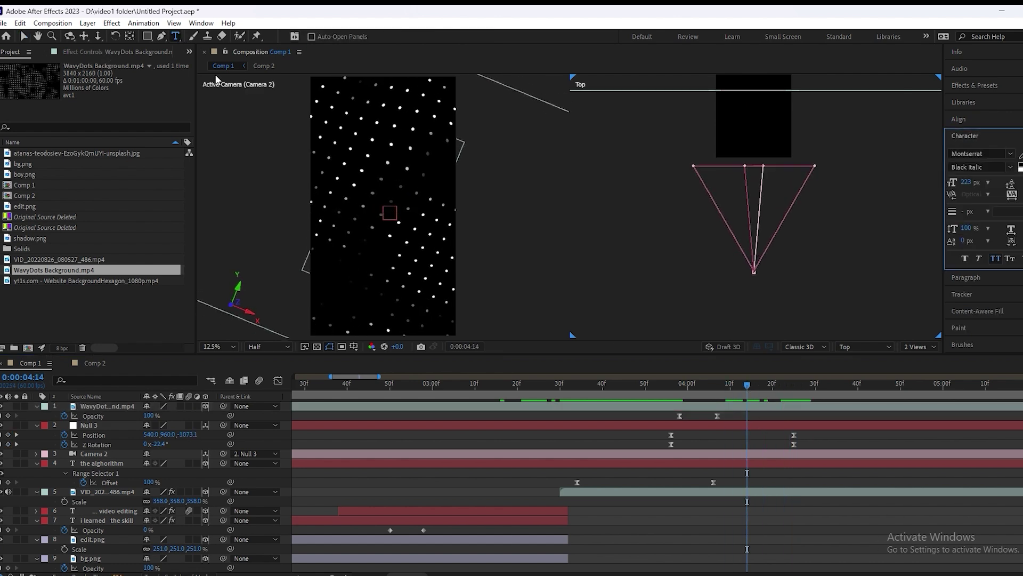
left_click(332, 219)
type("serv")
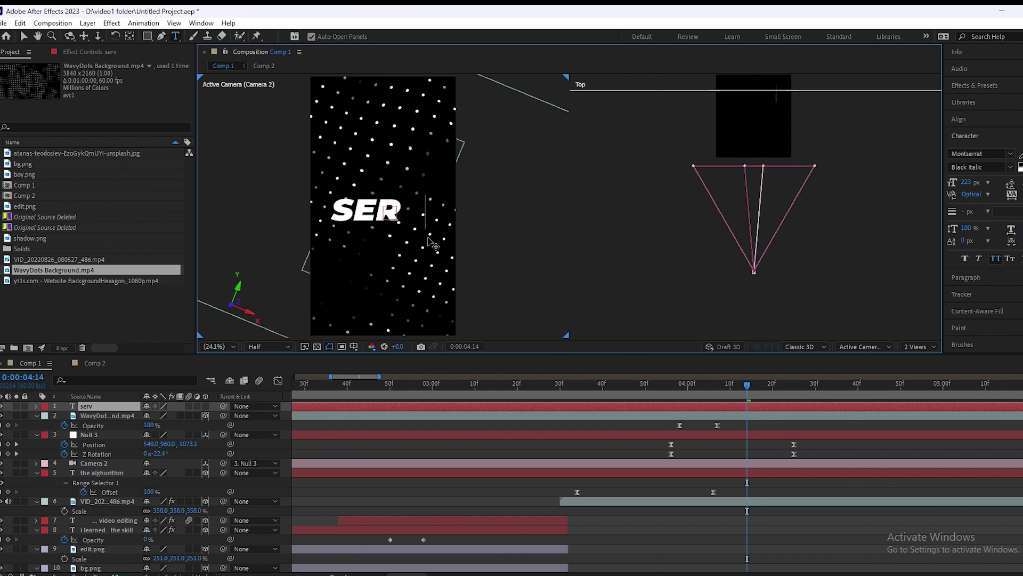
type("es you a")
key("KP_Enter")
double_click(128, 37, "ctrl")
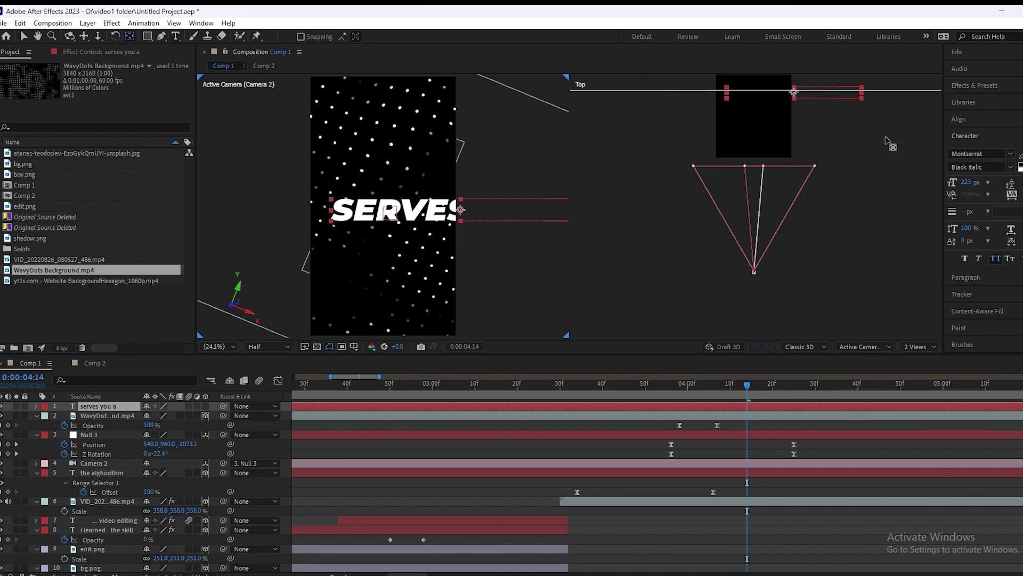
Step: Scale the "serves you a" text to 47%, center it horizontally in the composition, and move it slightly up
left_click(971, 119)
key("s")
left_click_drag(158, 415, 133, 415)
left_click(974, 148)
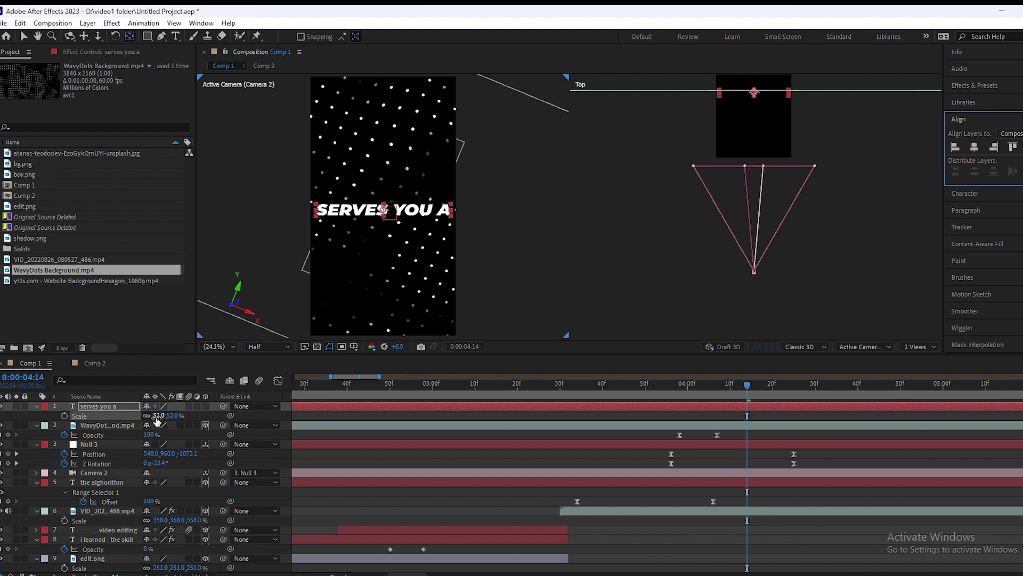
left_click_drag(158, 415, 145, 416)
key("v")
left_click_drag(404, 214, 404, 204)
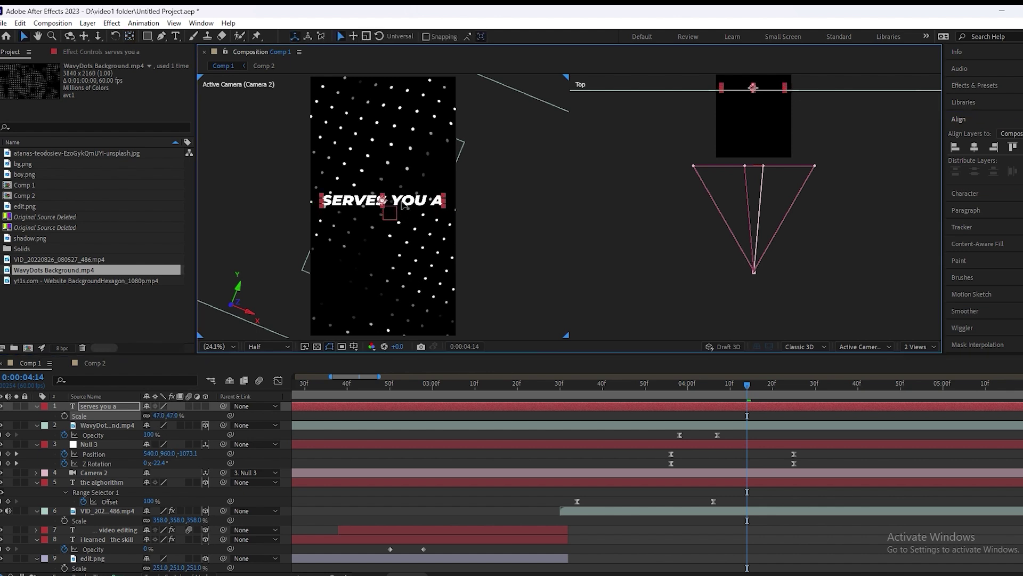
Step: Make the "serves you a" text a 3D layer and scale it to 82%
left_click(729, 445)
left_click(101, 404)
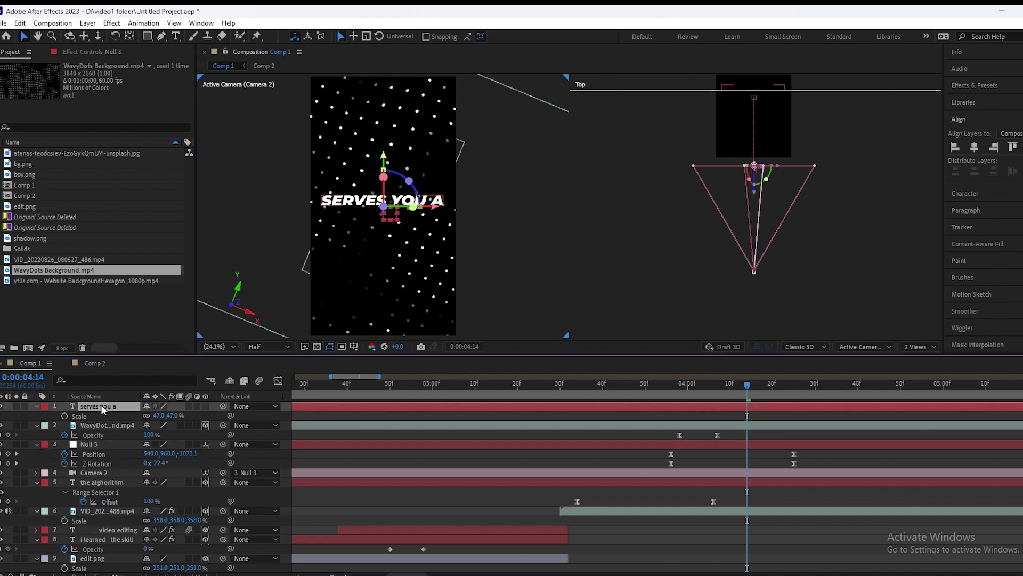
left_click(205, 406)
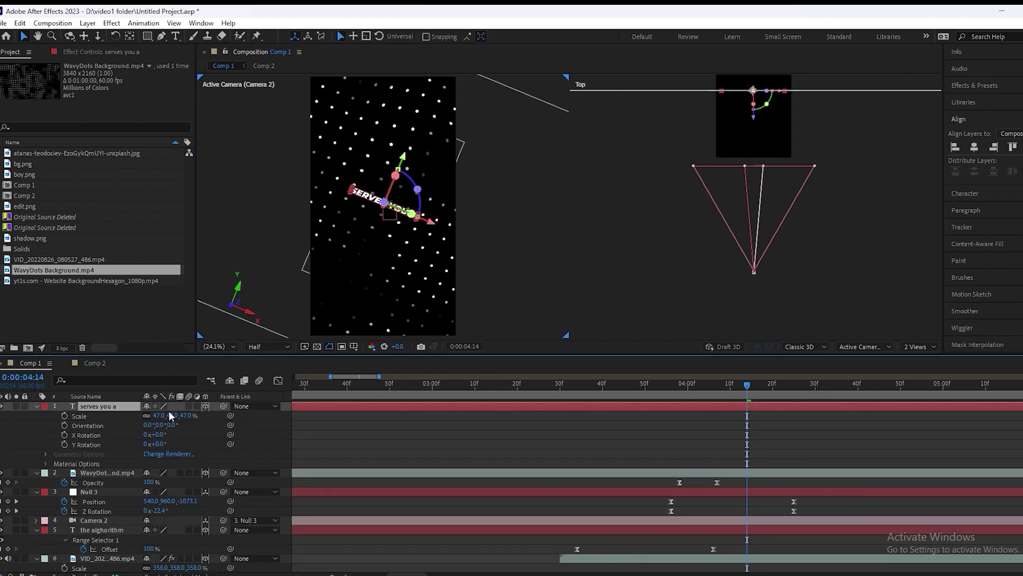
left_click_drag(155, 416, 174, 416)
Step: Set the "serves you a" text's Z Rotation to -17° and move the layer along its Z axis toward the camera
left_click(112, 408)
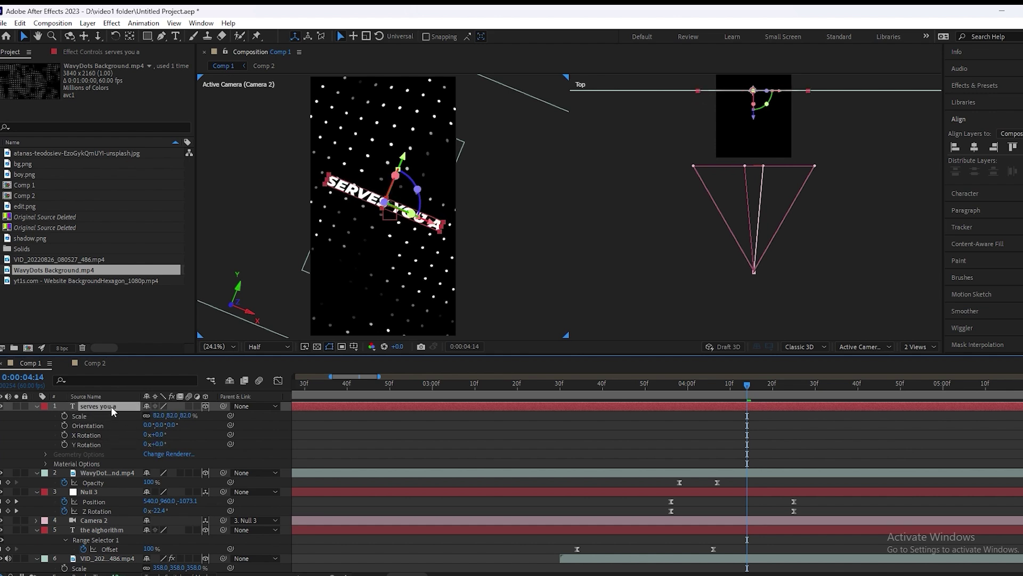
key("r")
left_click(100, 443)
left_click_drag(153, 444, 153, 445)
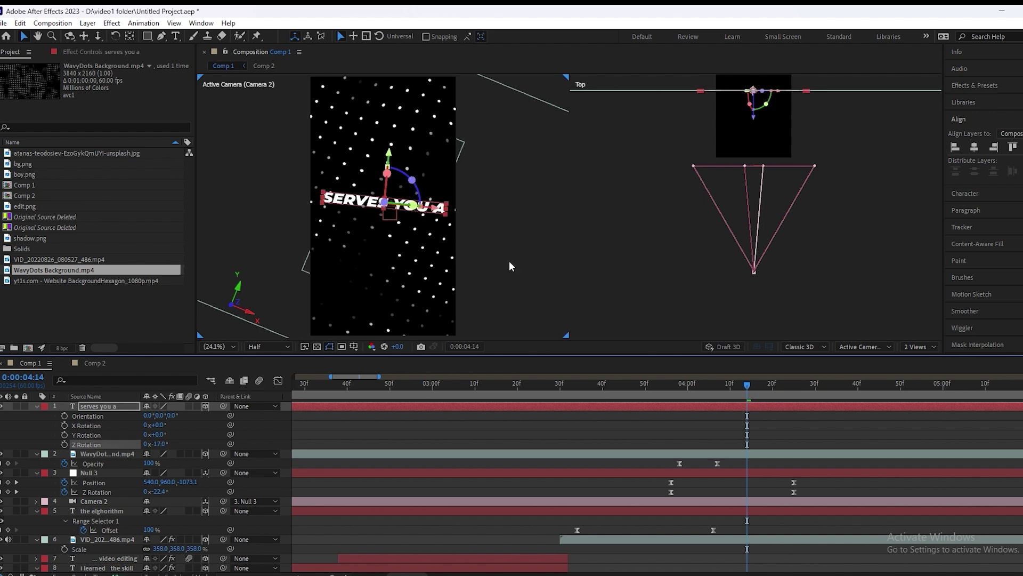
left_click(125, 405)
left_click_drag(757, 119, 882, 307)
Step: Change Null 3's Position keyframe at 0:00:04:25 to a Z value of -3480.9, pulling the camera back from the text
left_click_drag(753, 386, 796, 393)
left_click(794, 482)
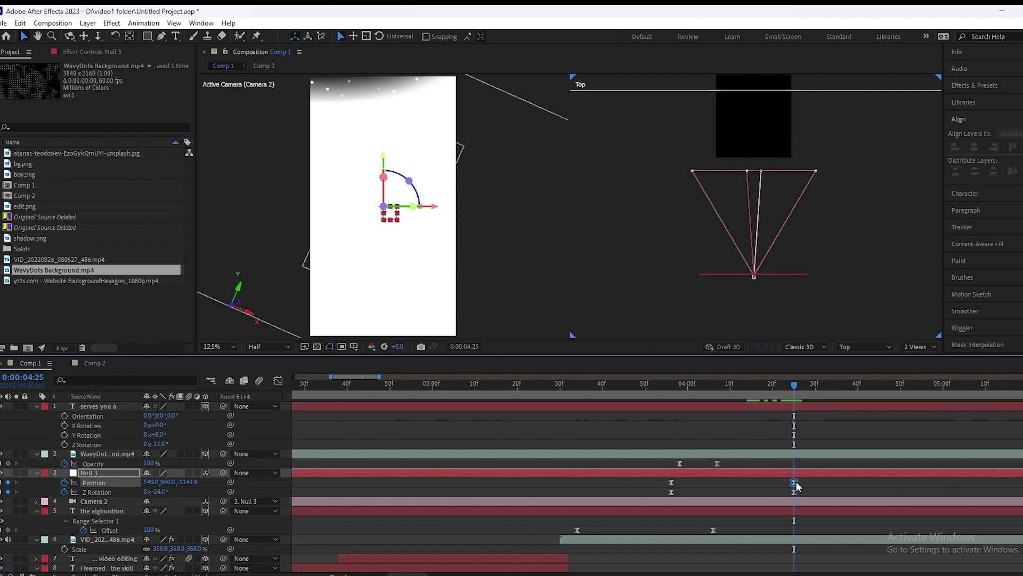
left_click_drag(190, 486, 56, 477)
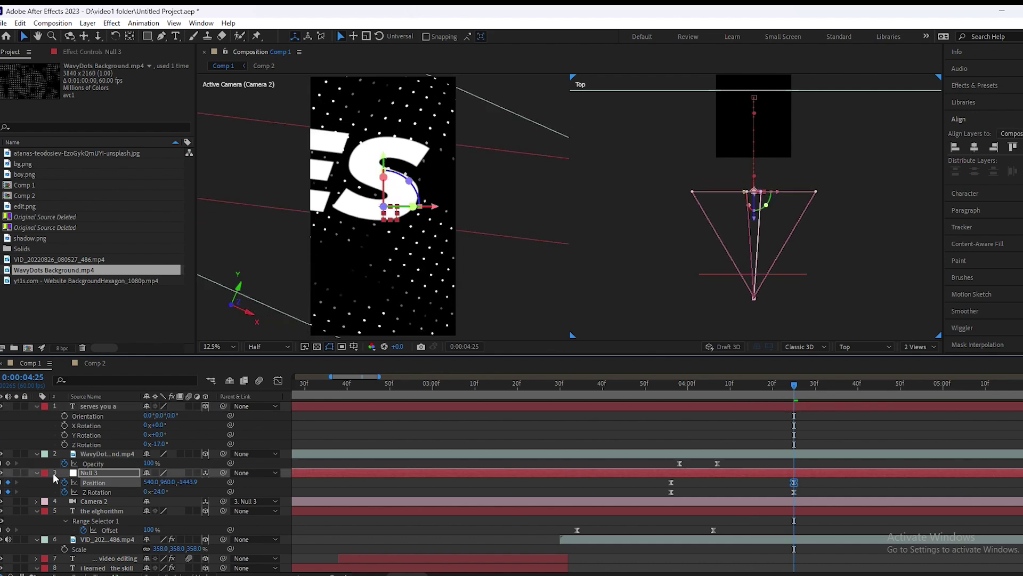
left_click_drag(189, 482, 2, 478)
left_click_drag(189, 482, 13, 484)
left_click_drag(193, 485, 105, 483)
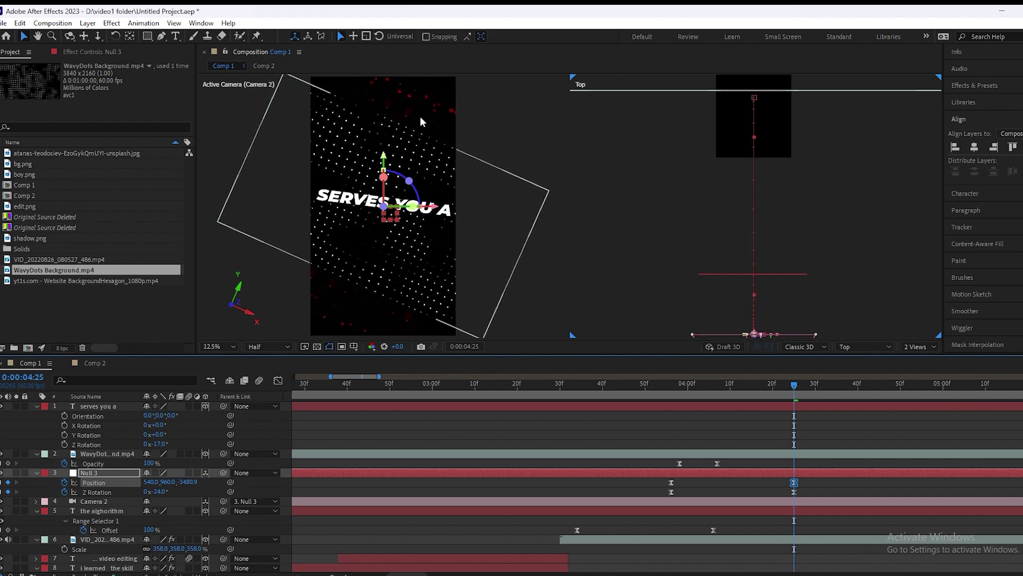
Step: Copy the Motion Tile effect from the VID_20220826_080527_486.mp4 layer onto the WavyDots background layer
left_click(109, 454)
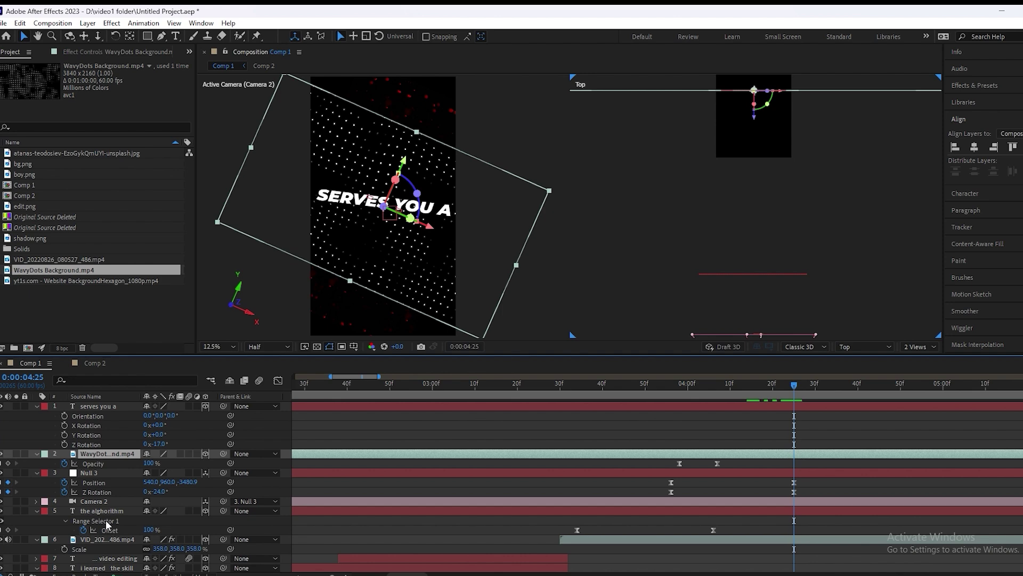
left_click(113, 539)
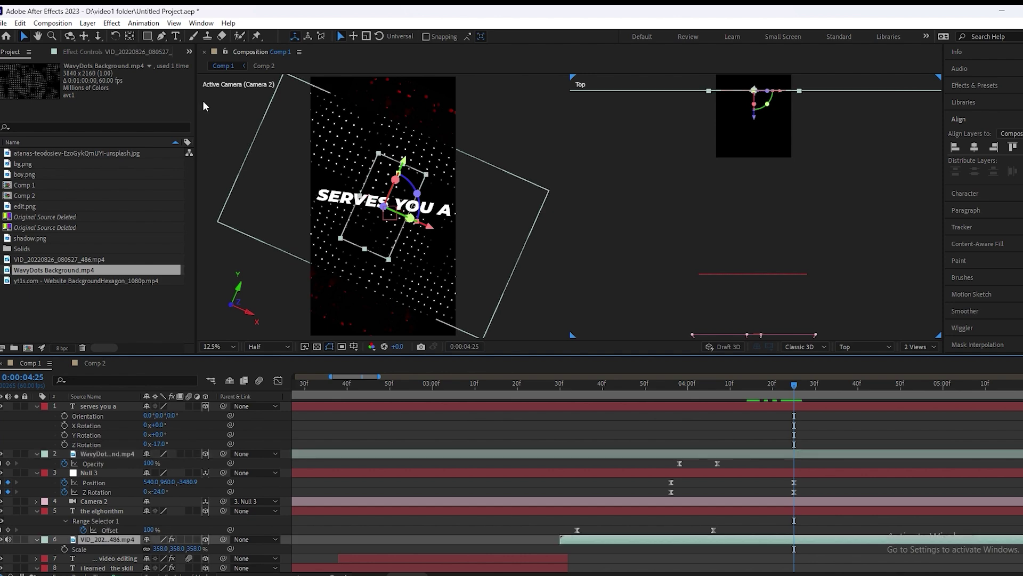
left_click(112, 22)
left_click(134, 33)
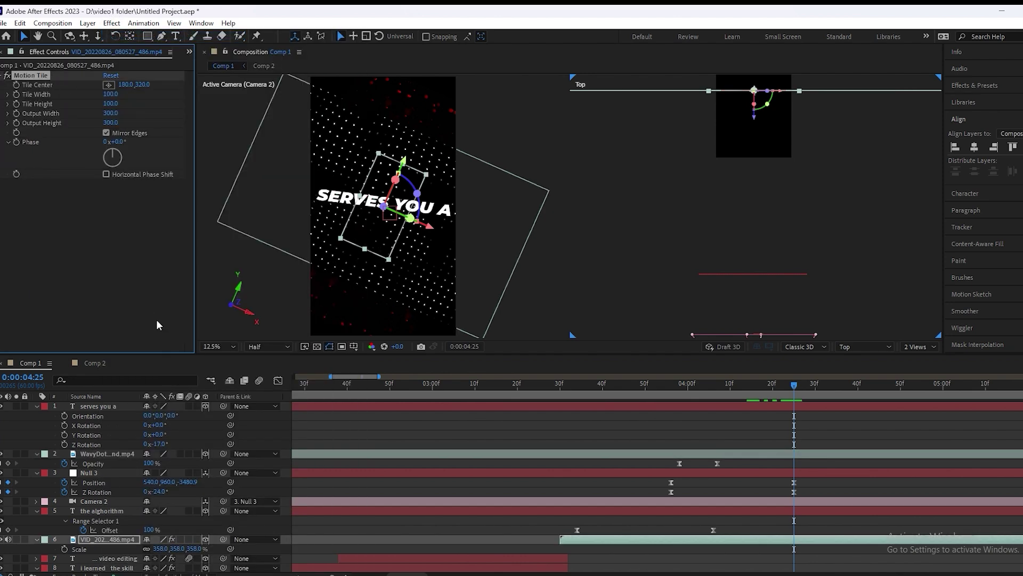
left_click(107, 452)
key("ctrl+v")
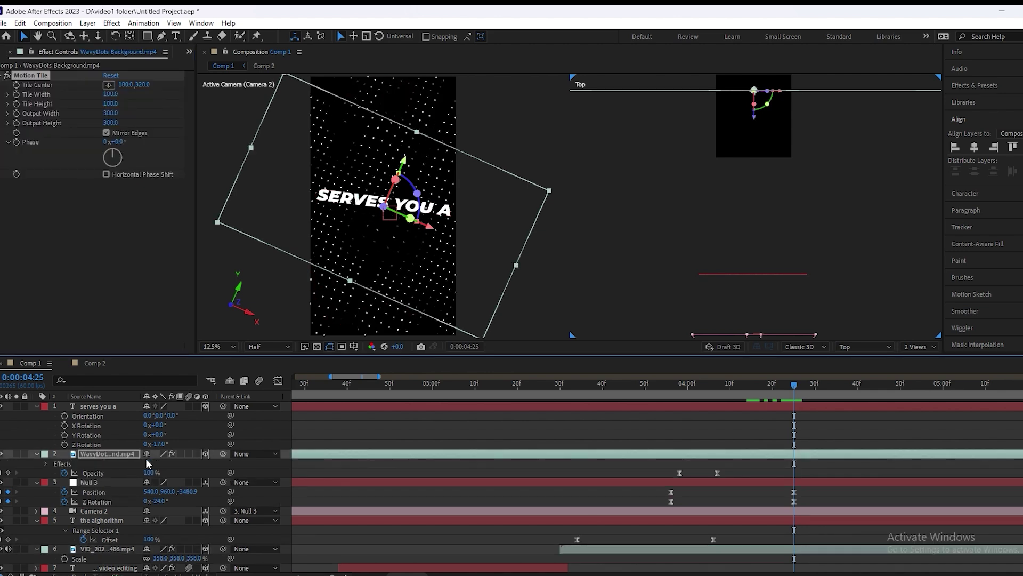
Step: Move Null 3's ending Position and Z Rotation keyframes to about 0:00:04:38 and reshape the speed curve for a fast start and gradual slowdown
left_click_drag(800, 480, 660, 503)
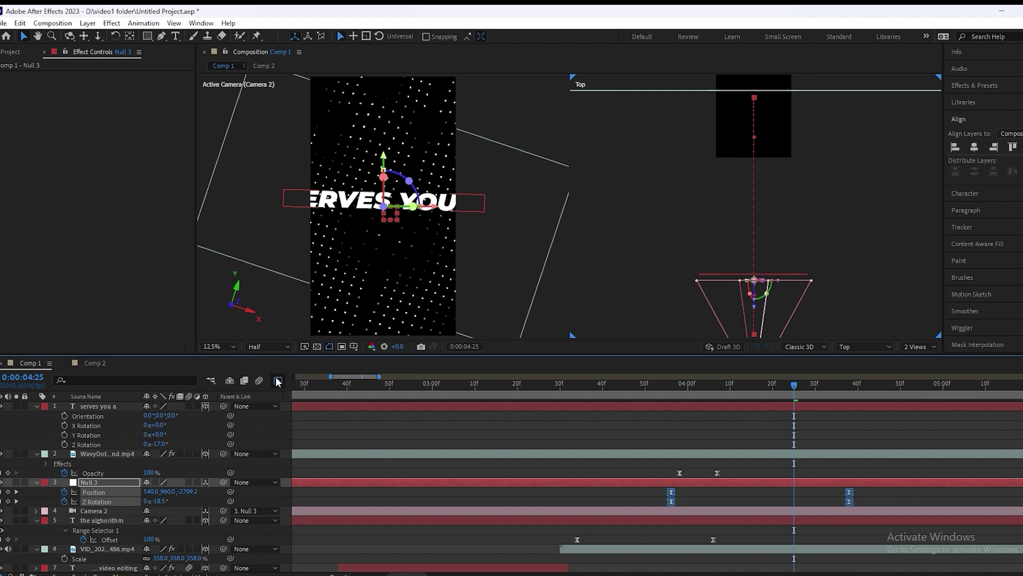
left_click(278, 380)
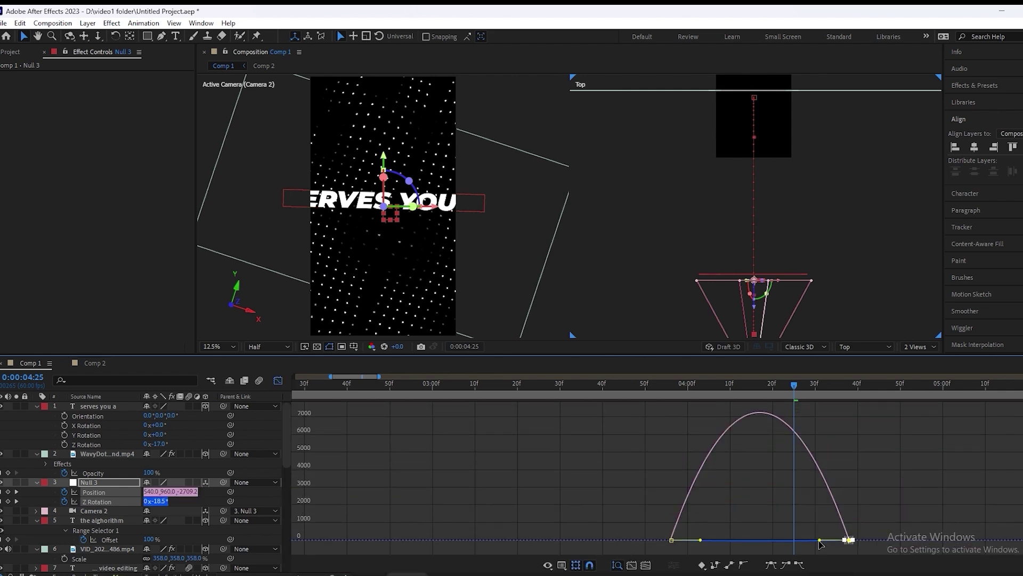
left_click_drag(824, 544, 690, 537)
left_click(277, 380)
left_click(808, 440)
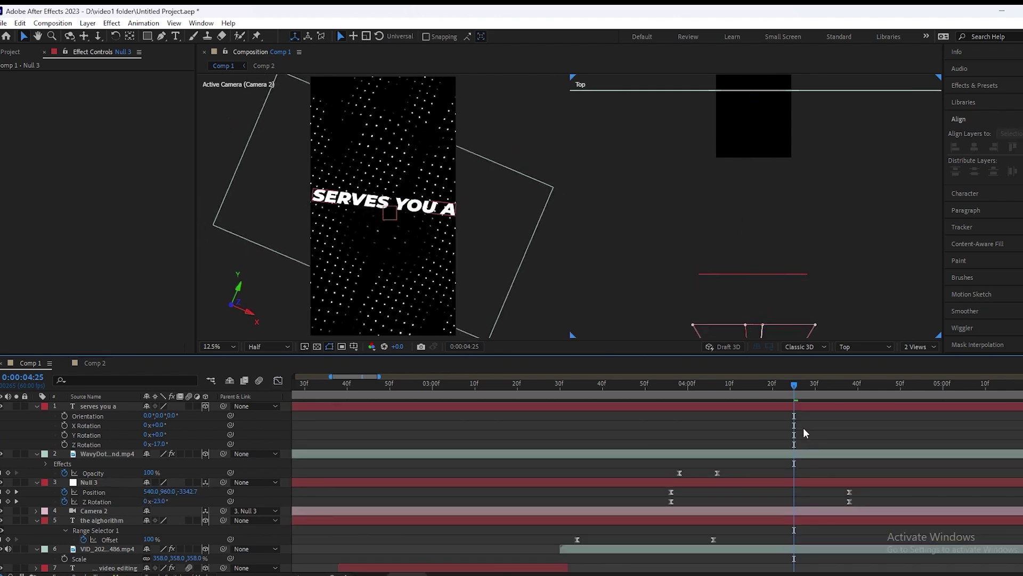
left_click(686, 384)
left_click_drag(677, 392, 573, 392)
key("space")
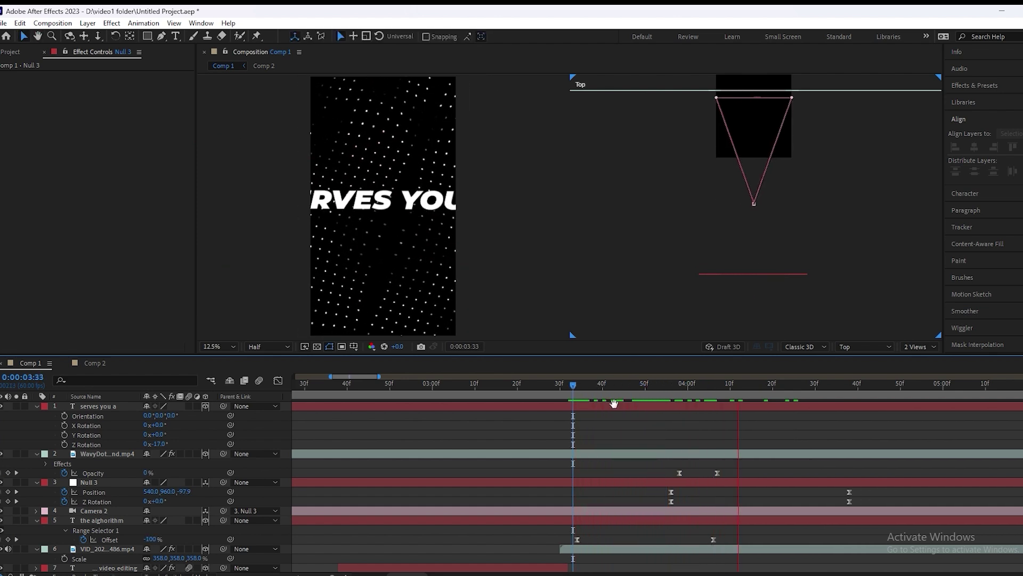
key("space")
Step: Set the "serves you a" text's Z Rotation to -22° while viewing the frame at 0:00:04:37
left_click_drag(797, 393, 845, 392)
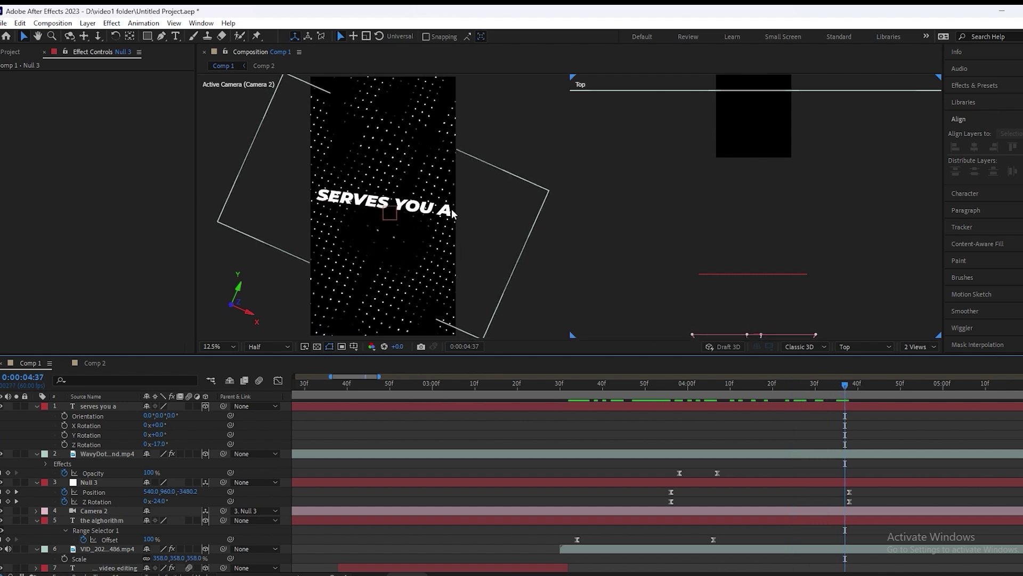
left_click(384, 203)
left_click_drag(157, 443, 397, 440)
left_click(774, 421)
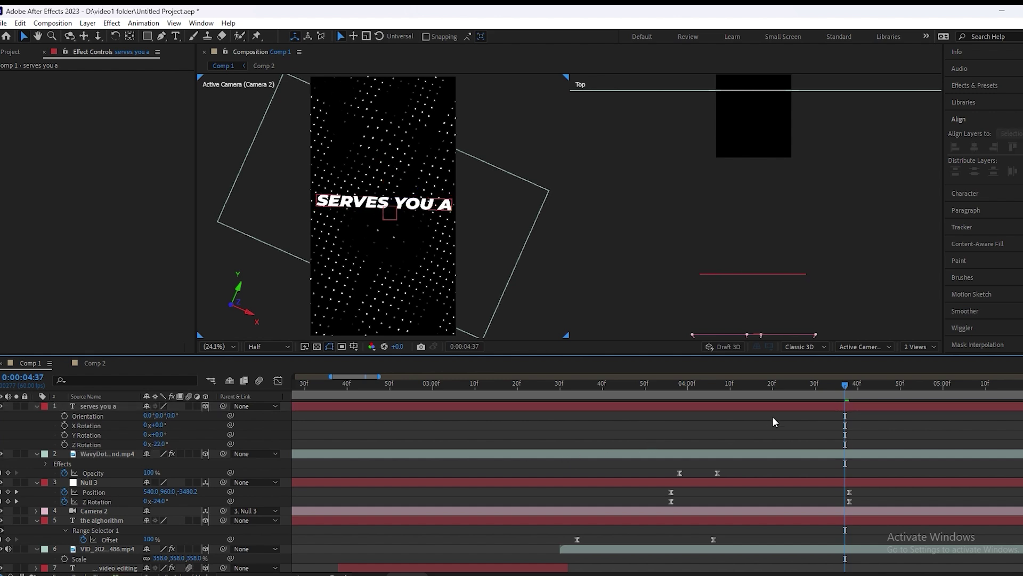
Step: Keyframe the "serves you a" text's Opacity from 0% at 0:00:04:13 to 100% at about 0:00:04:22, with Easy Ease
left_click(108, 407)
key("t")
left_click(64, 416)
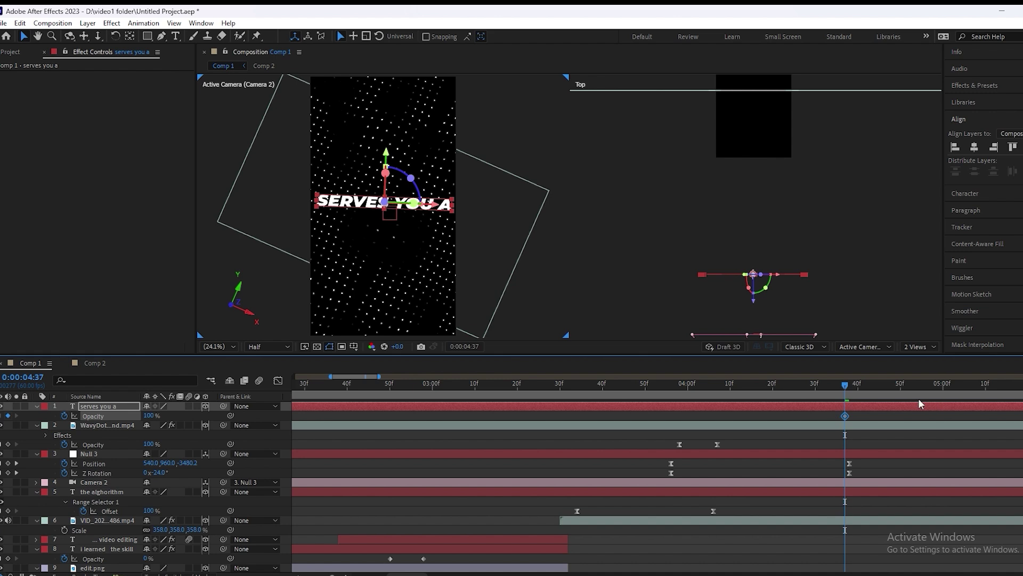
left_click_drag(809, 393, 762, 391)
left_click_drag(845, 415, 785, 417)
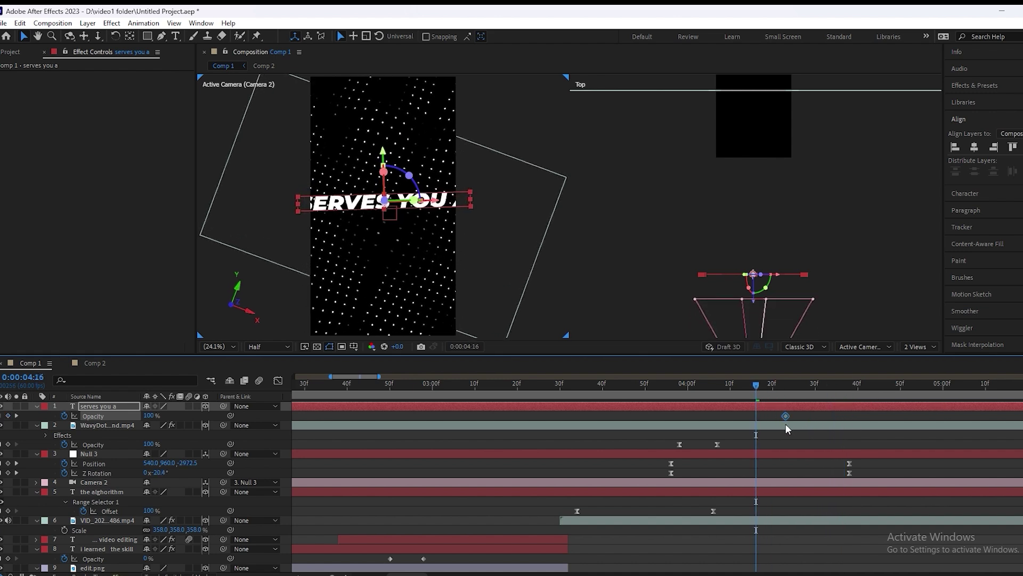
left_click_drag(757, 385, 743, 385)
left_click(149, 415)
type("0")
key("Return")
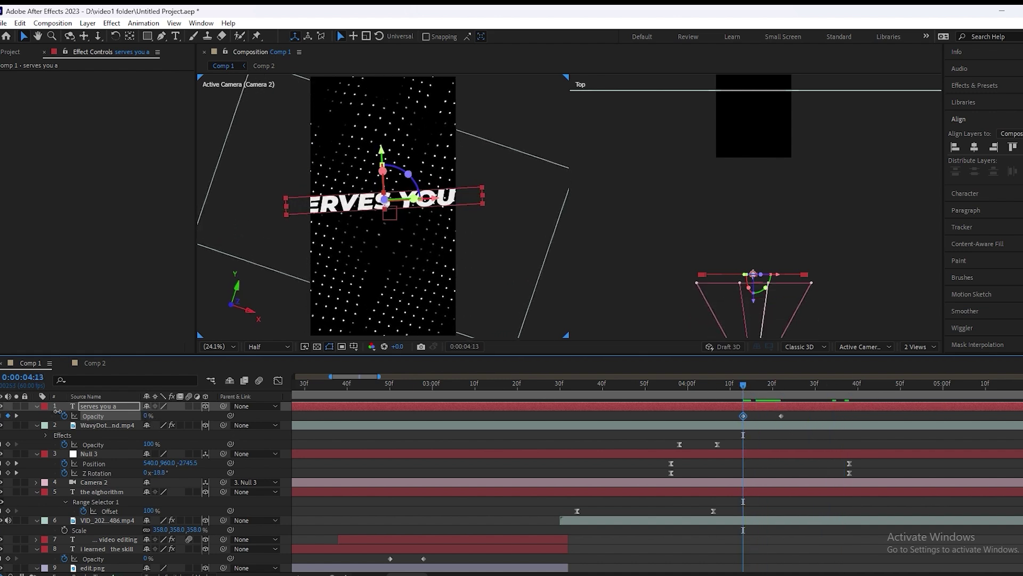
left_click_drag(798, 412, 712, 425)
key("F9")
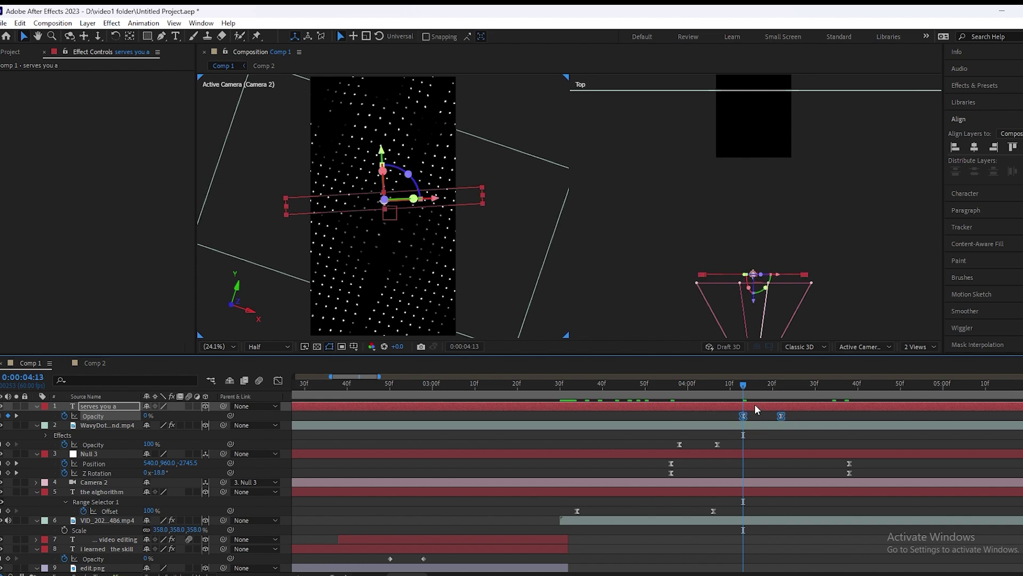
Step: Shift the "serves you a" Opacity keyframes earlier to about 0:00:04:02 and 0:00:04:11, previewing the animation to check the fade timing
left_click_drag(774, 402, 568, 393)
key("space")
key("space")
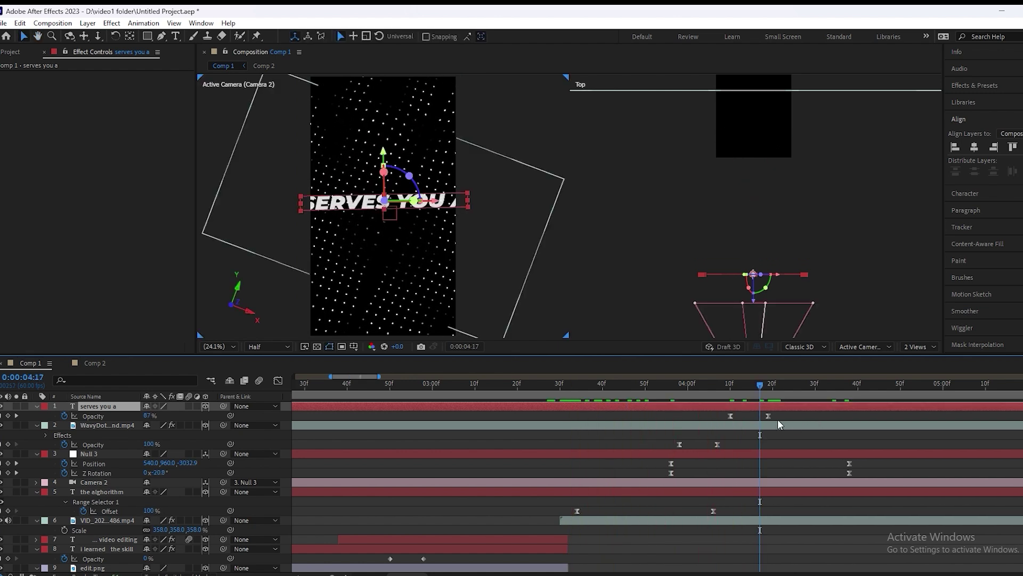
left_click(751, 394)
left_click_drag(746, 406, 617, 396)
key("space")
key("space")
left_click_drag(756, 415, 735, 411)
left_click(575, 383)
key("space")
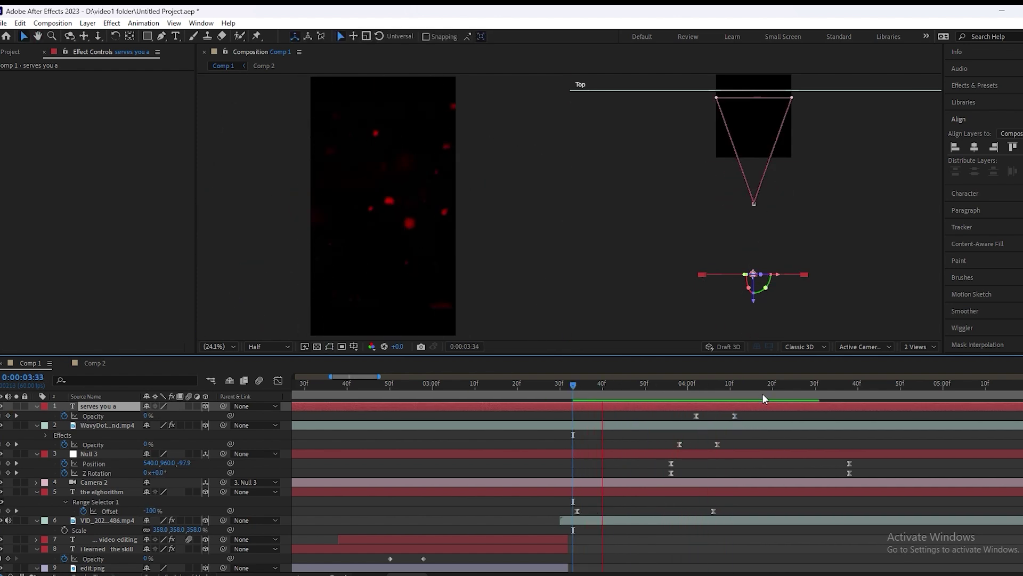
key("space")
key("space")
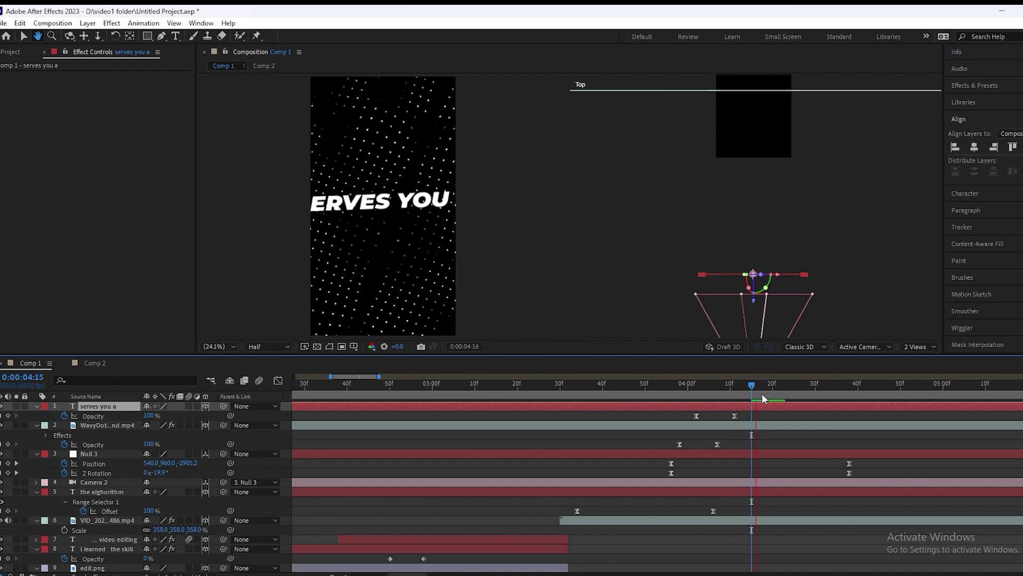
key("space")
Step: Duplicate Null 3, delete the copy's ending Position and Z Rotation keyframes, and move its remaining keyframes to about 0:00:04:28
left_click(800, 452)
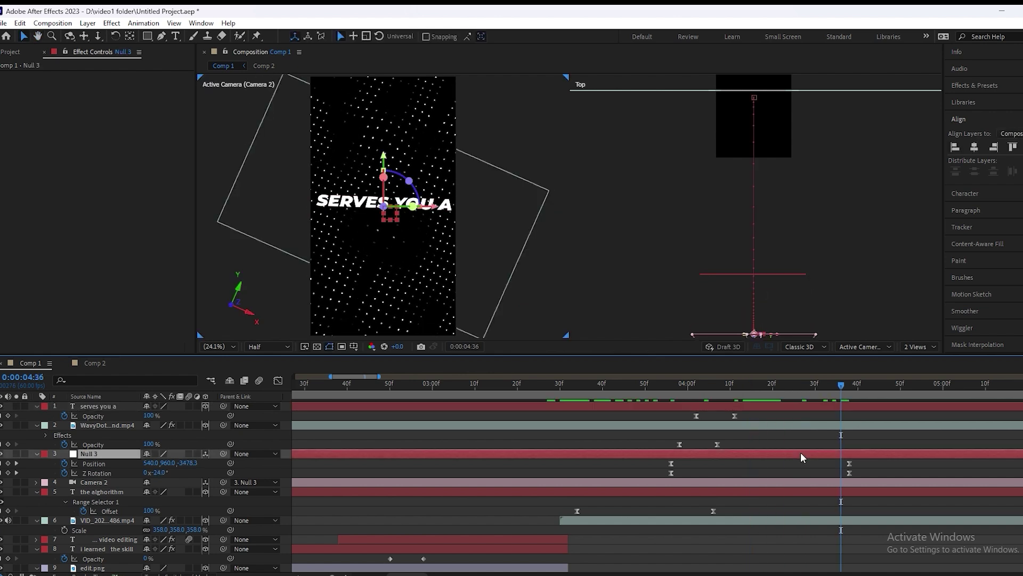
key("ctrl+d")
left_click_drag(866, 459, 820, 484)
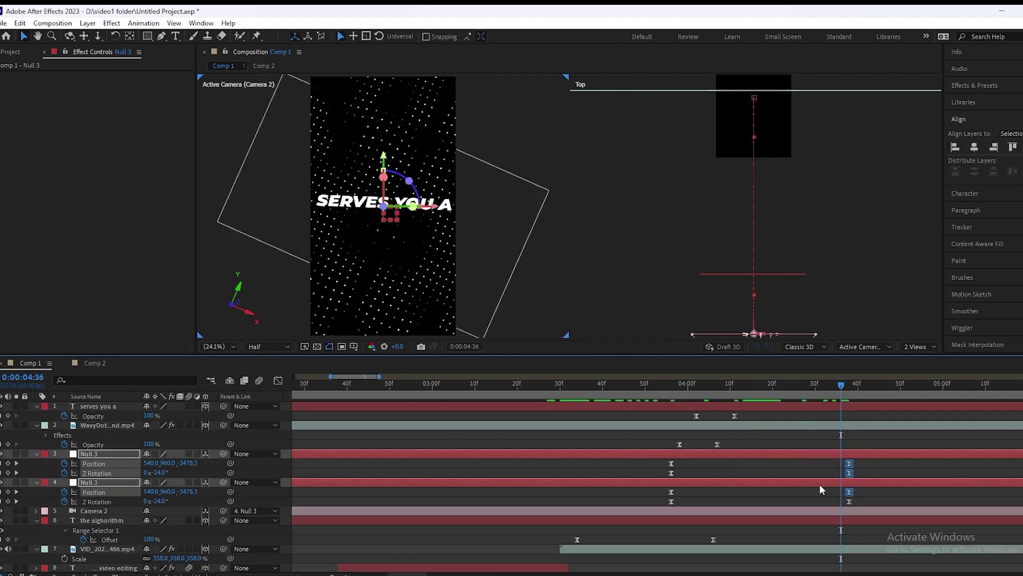
key("Delete")
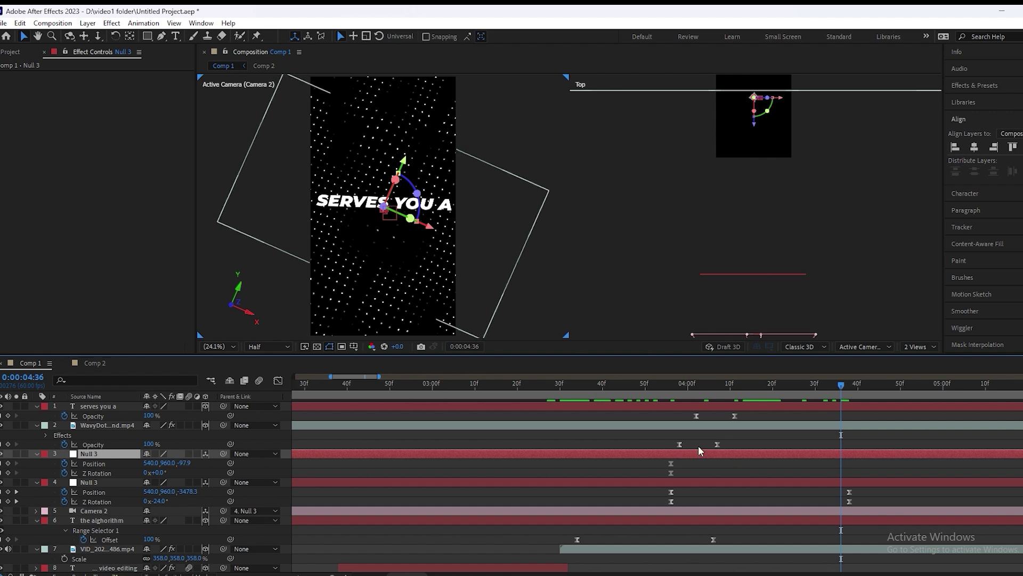
left_click_drag(711, 452, 847, 451)
Step: Parent the original Null 3 to its duplicate and set the current time to 0:00:04:48
left_click_drag(852, 392, 897, 393)
left_click(916, 466)
left_click(912, 454)
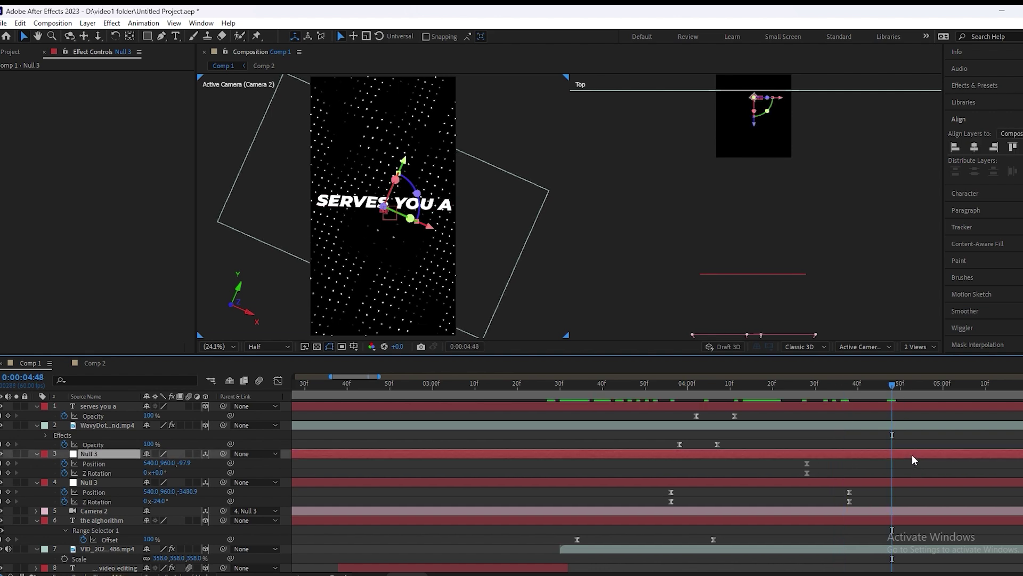
left_click(543, 482)
left_click_drag(222, 483, 94, 458)
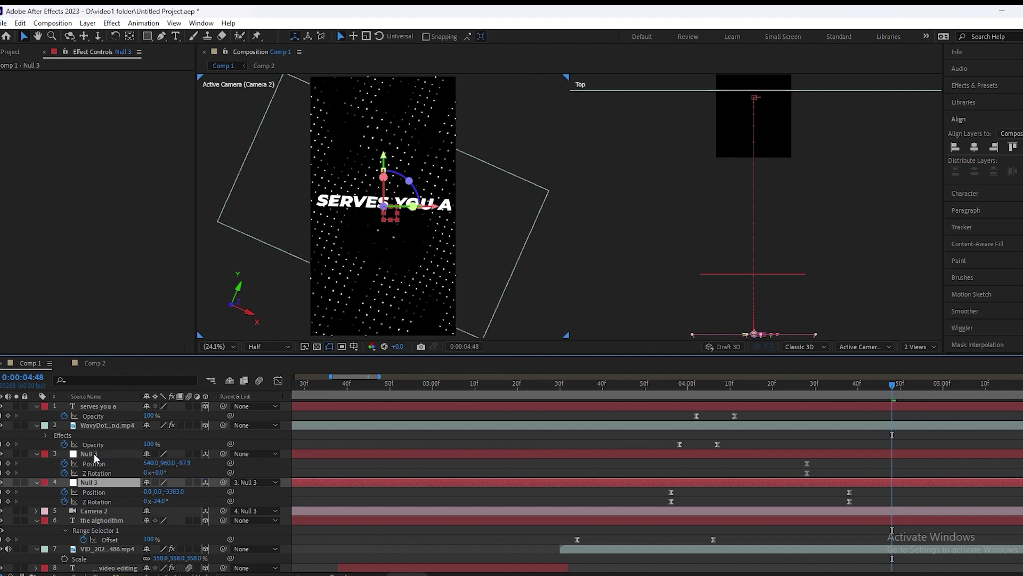
Step: Keyframe the duplicated null at 0:00:04:48 with a Position Z value of 752.1 and a Z Rotation of 16°
left_click_drag(184, 462, 688, 510)
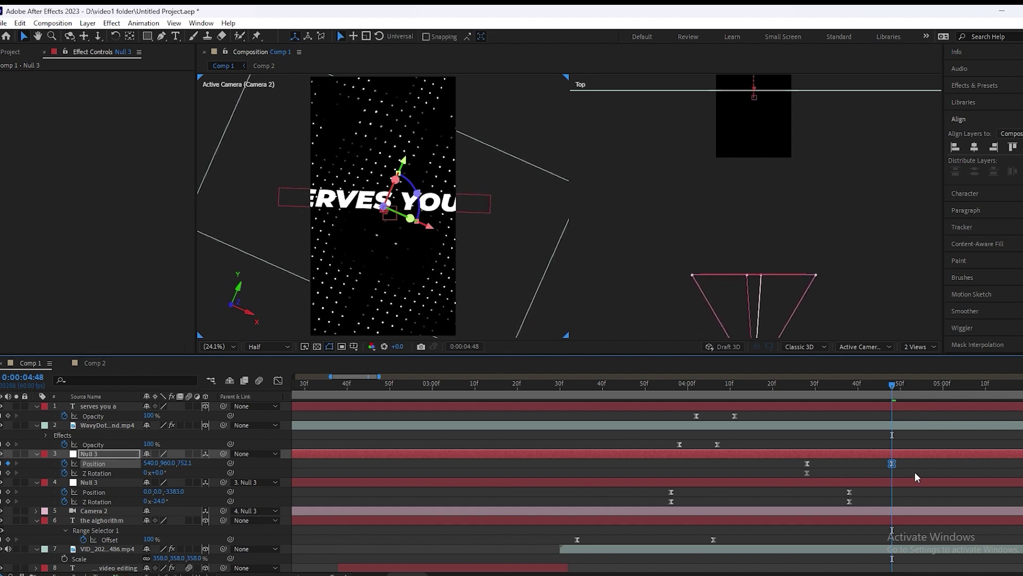
left_click(896, 453)
left_click_drag(160, 477, 167, 470)
left_click(902, 464)
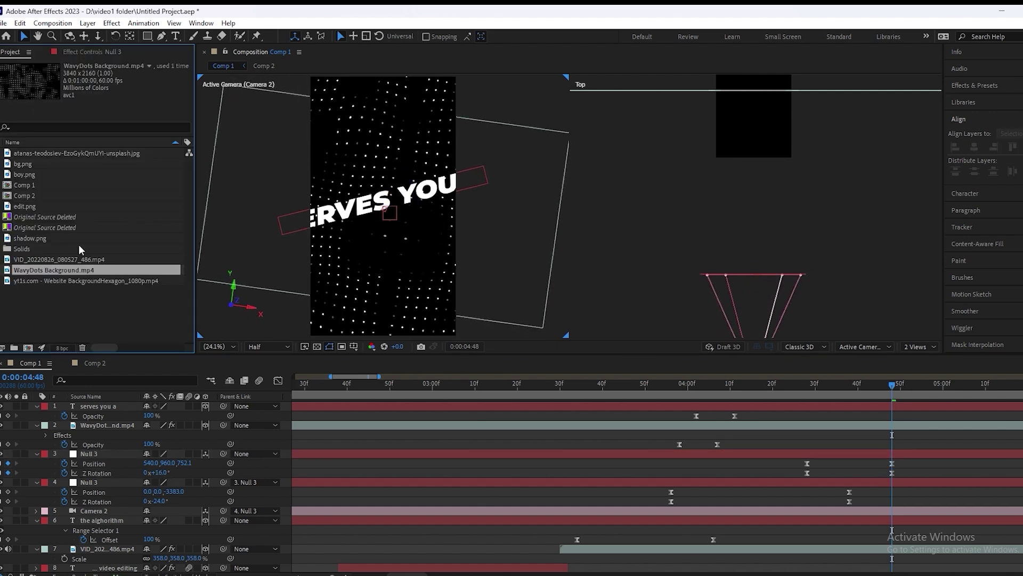
Step: Add the BackgroundHexagon_1080p.mp4 video as the top layer, paste the Motion Tile effect onto it, and make it a 3D layer
left_click(44, 279)
left_click_drag(45, 283, 108, 404)
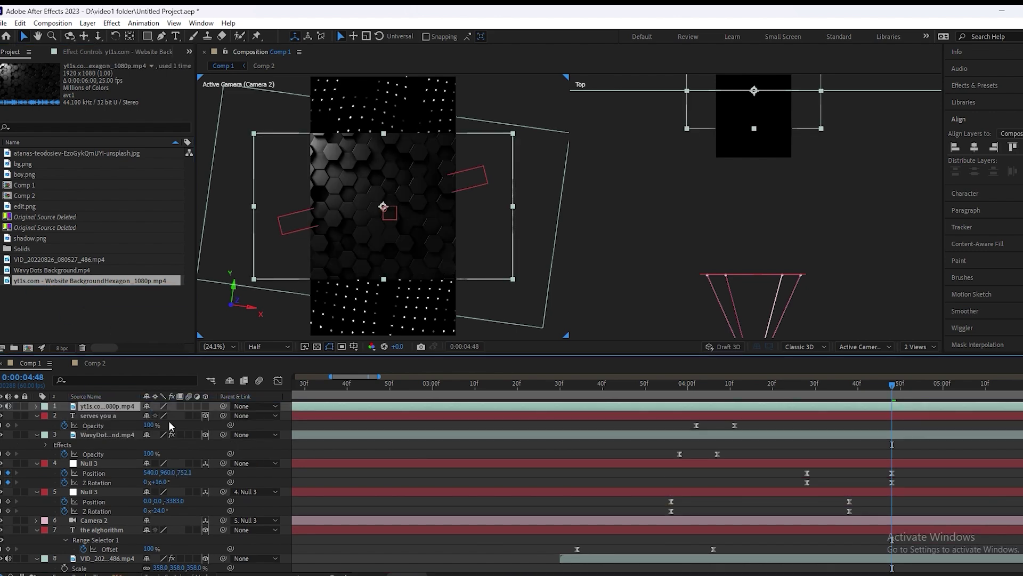
key("s")
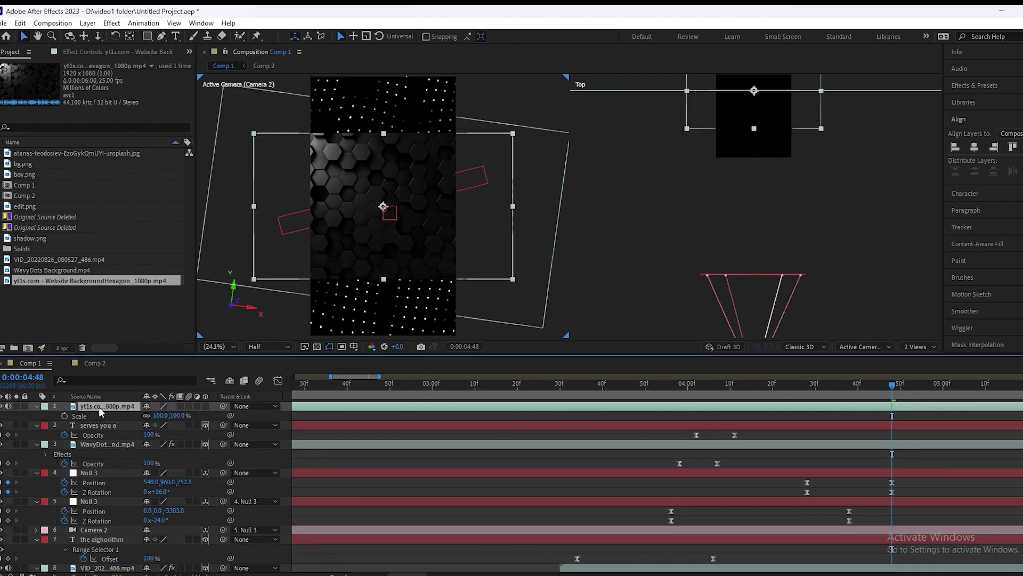
key("ctrl+v")
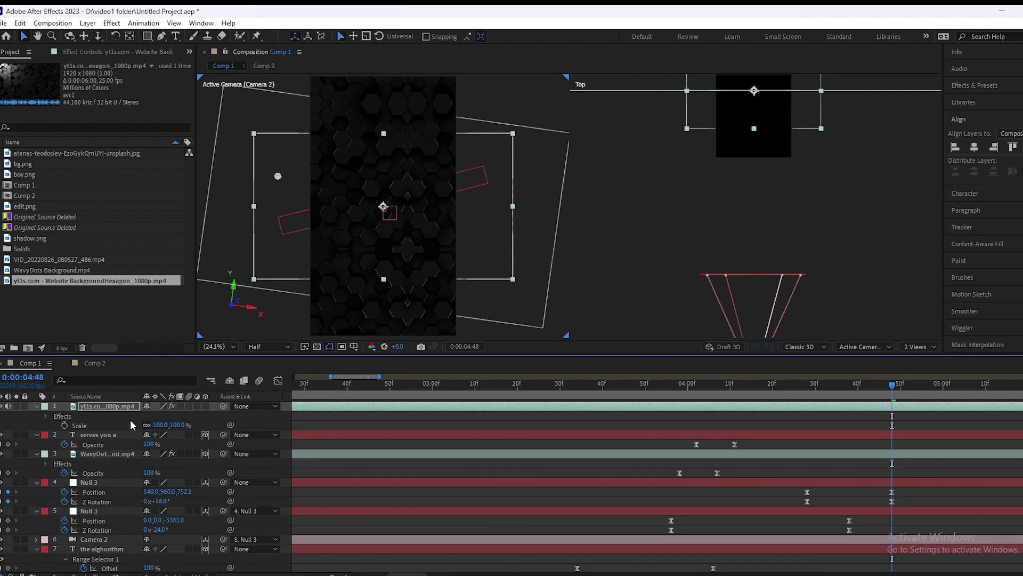
left_click(205, 406)
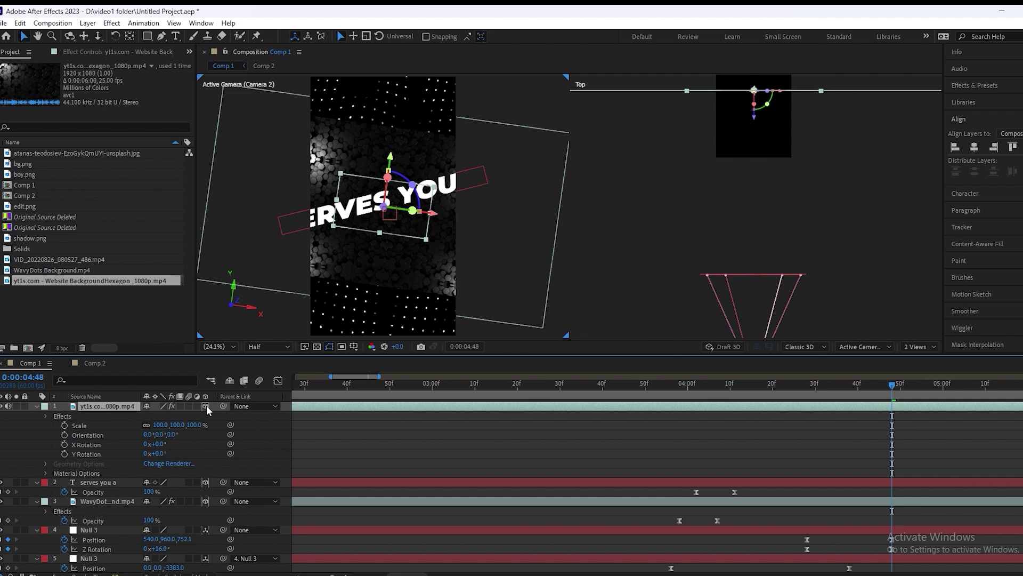
Step: Bring the hexagon background layer forward along its Z axis to the text's depth and scale it to 111%
left_click(874, 454)
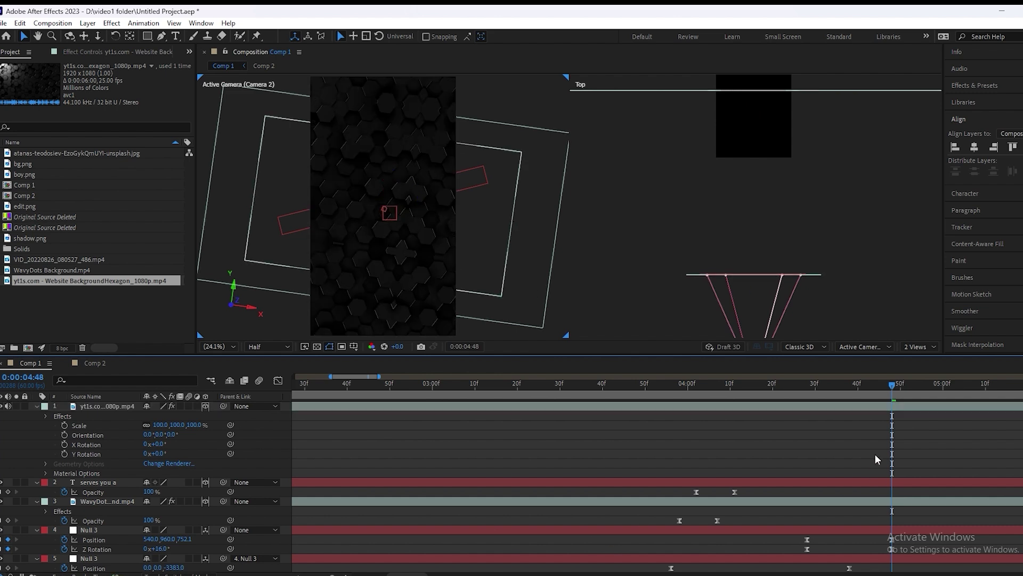
left_click(128, 409)
key("s")
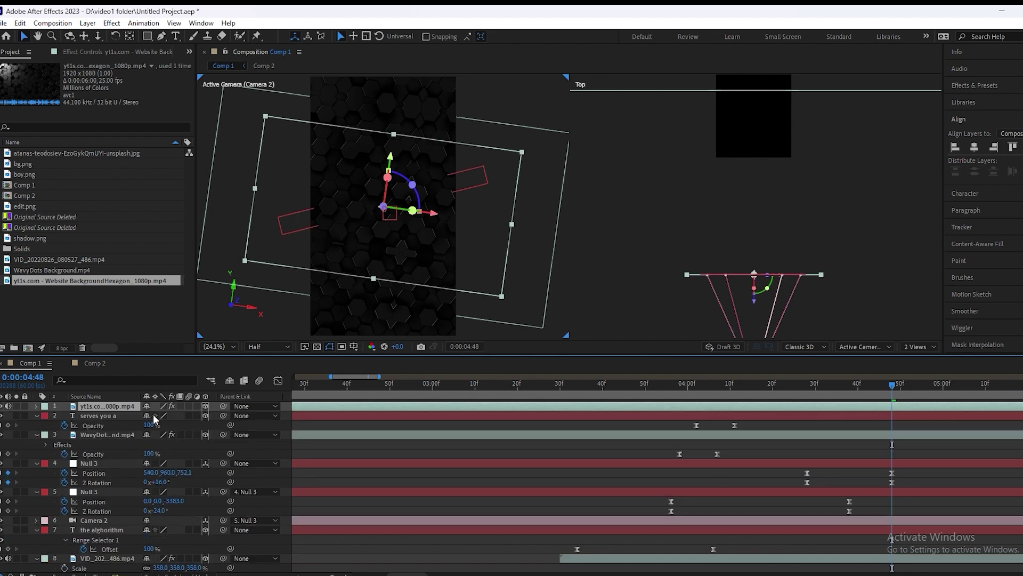
left_click_drag(157, 415, 165, 416)
left_click(861, 413)
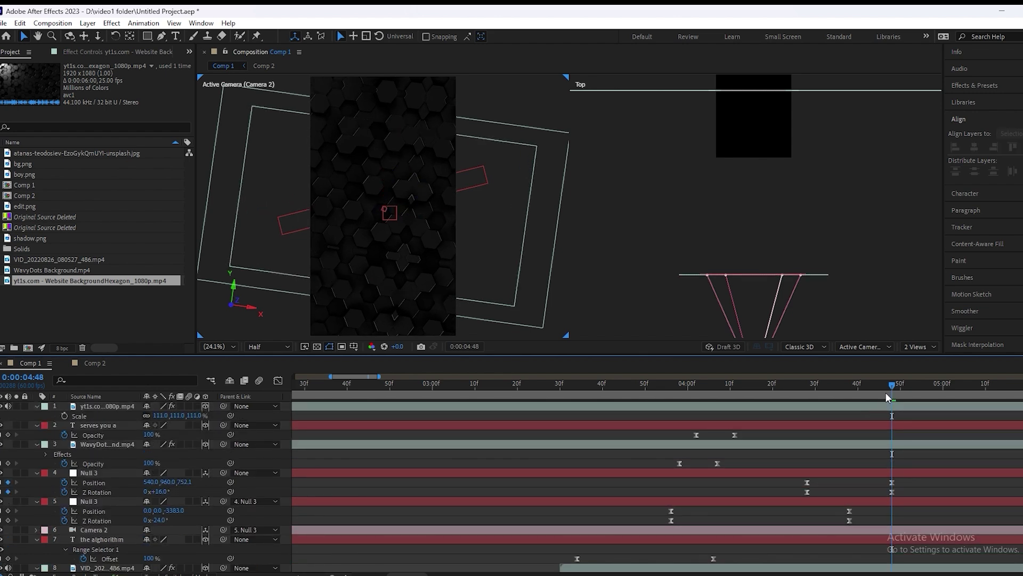
Step: Start animating the hexagon background layer's opacity with a 100% keyframe at 0:00:04:30
left_click_drag(808, 391, 814, 388)
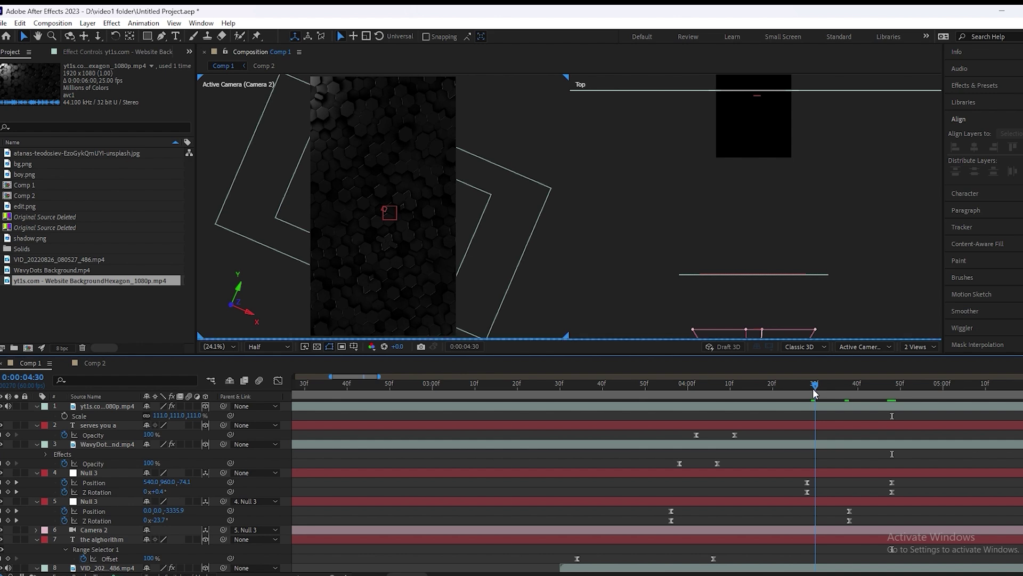
left_click(88, 396)
key("ctrl+a")
key("t")
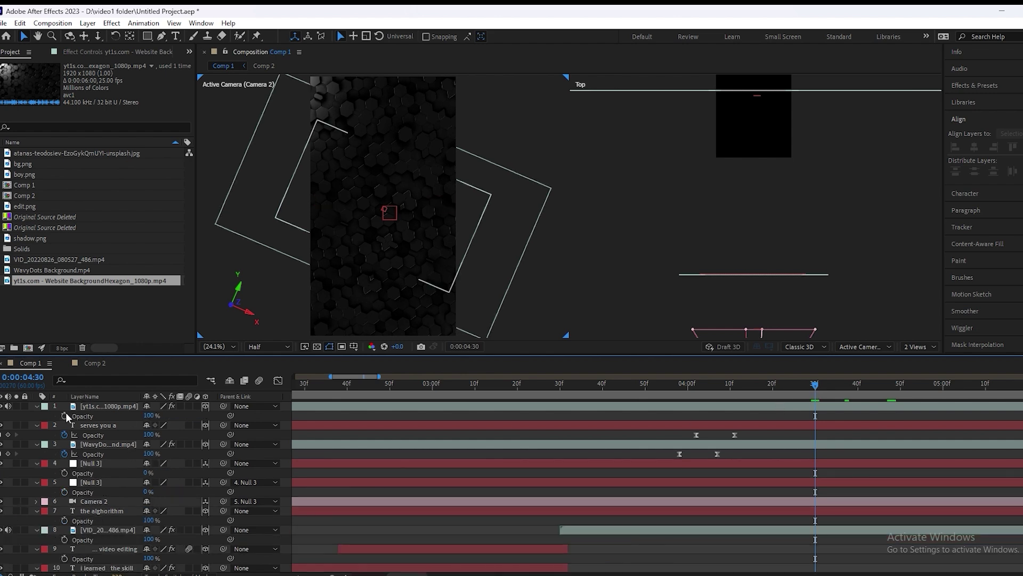
left_click(64, 416)
Step: Show the upper Null 3's keyframes and shift the hexagon layer's opacity keyframe to 0:00:04:32
left_click(810, 465)
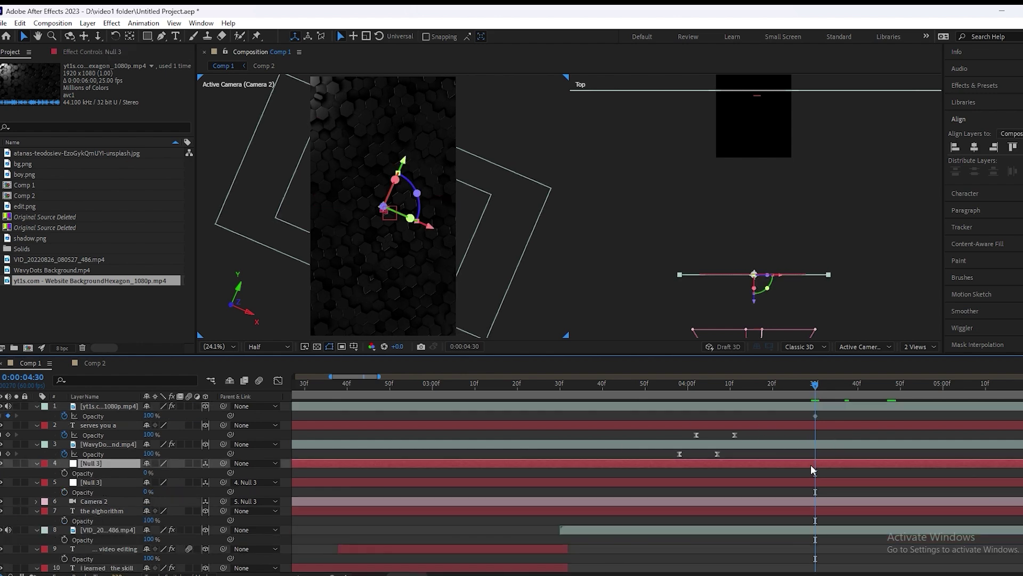
key("u")
key("equal")
left_click(830, 416)
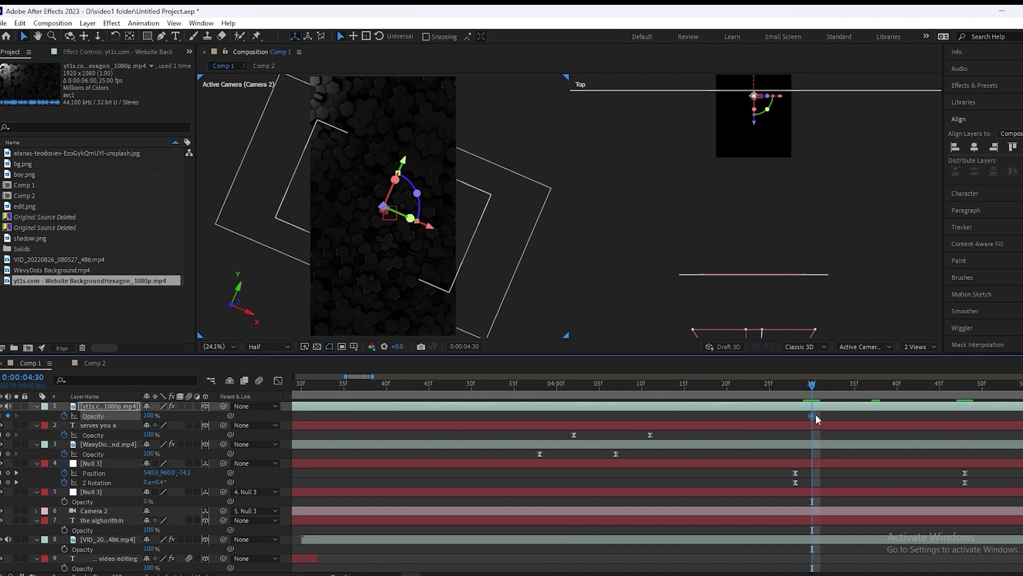
key("equal")
key("Page_Up")
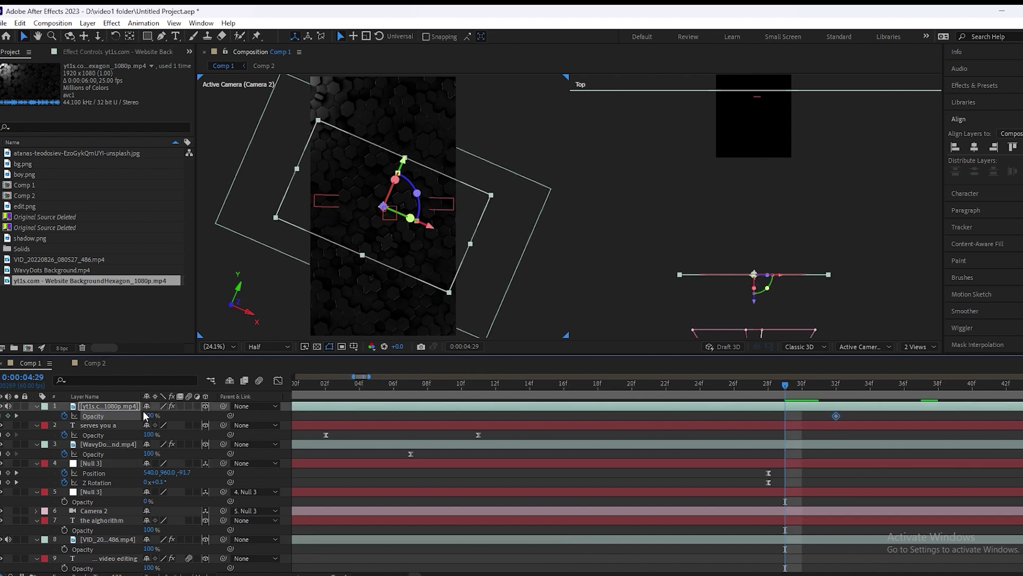
Step: Add a 0% opacity keyframe to the hexagon layer at 0:00:04:29, ease both keyframes, and move the 100% one to 0:00:04:34
left_click_drag(145, 416, 93, 416)
left_click_drag(859, 412, 748, 424)
key("F9")
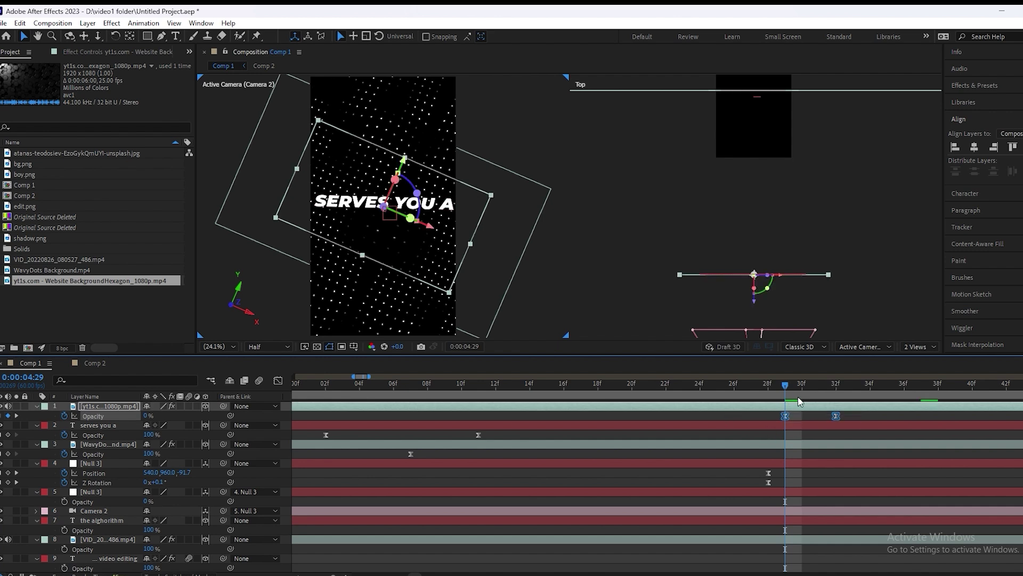
left_click(848, 415)
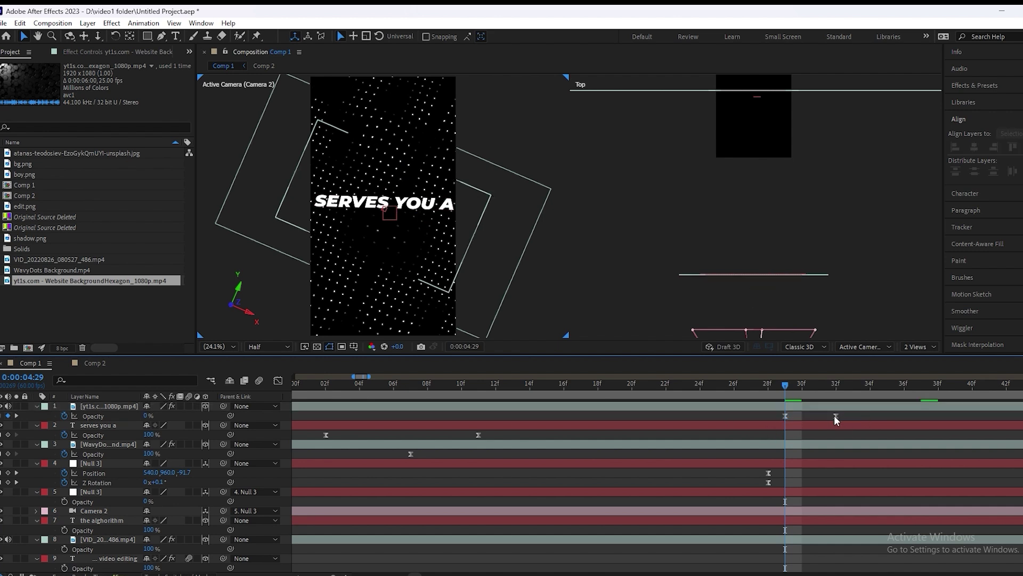
left_click_drag(835, 415, 871, 415)
Step: Reshape the speed curves of the upper Null 3's Position and Z Rotation, lengthening the ease into the last keyframes
left_click_drag(785, 384, 479, 405)
scroll(563, 426, "down", 2)
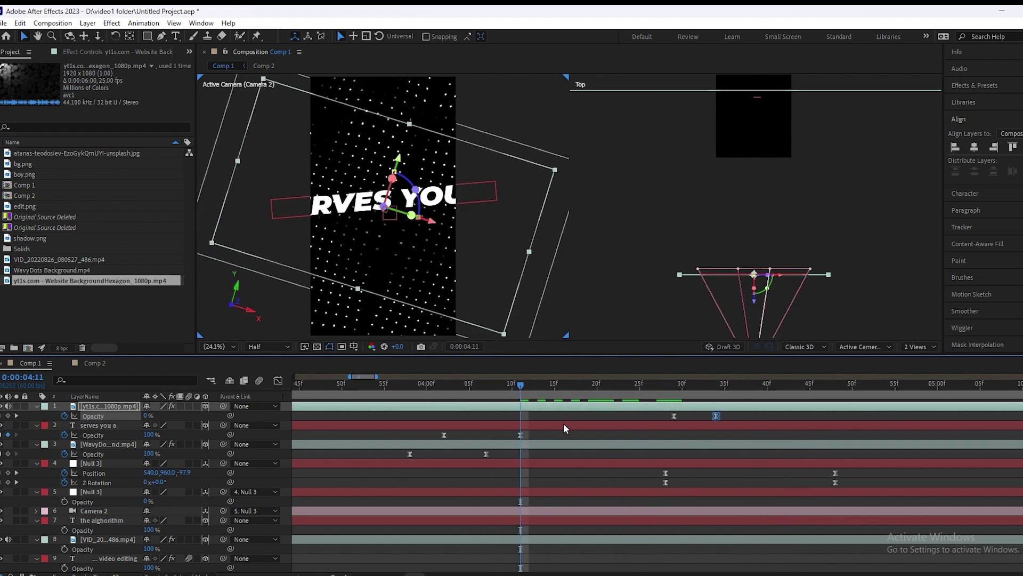
left_click_drag(867, 471, 649, 486)
key("shift+F3")
left_click_drag(899, 497, 670, 544)
left_click(278, 380)
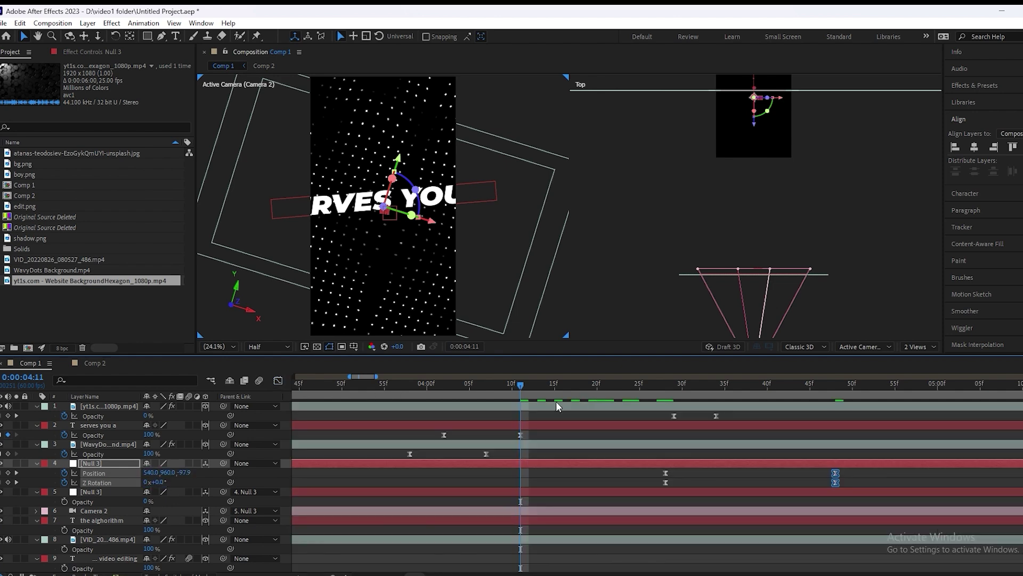
Step: Move the upper Null 3's Position and Z Rotation keyframes to 0:00:04:30 and 0:00:04:59, and preview from 0:00:03:50
key("space")
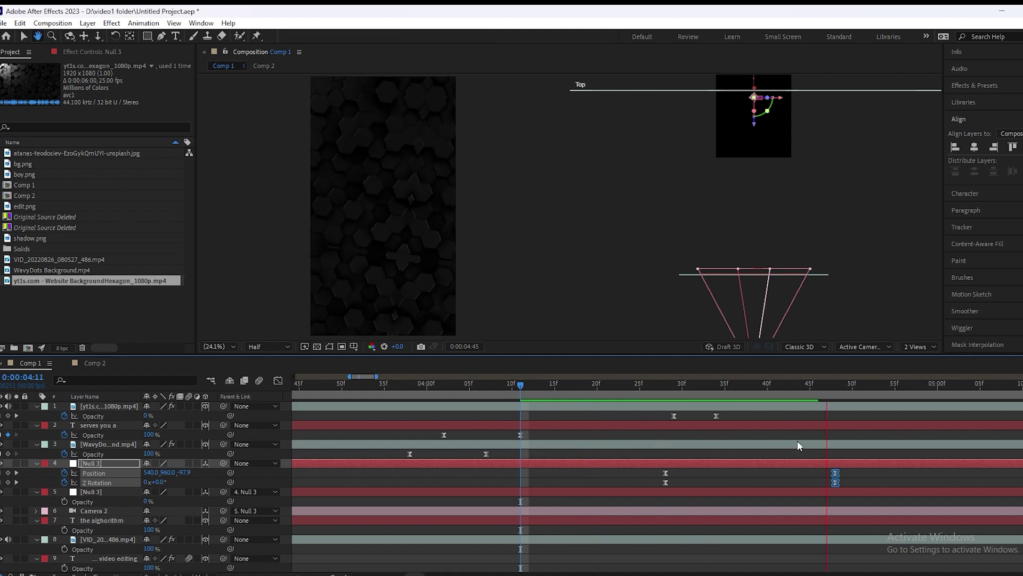
scroll(586, 437, "down", 1)
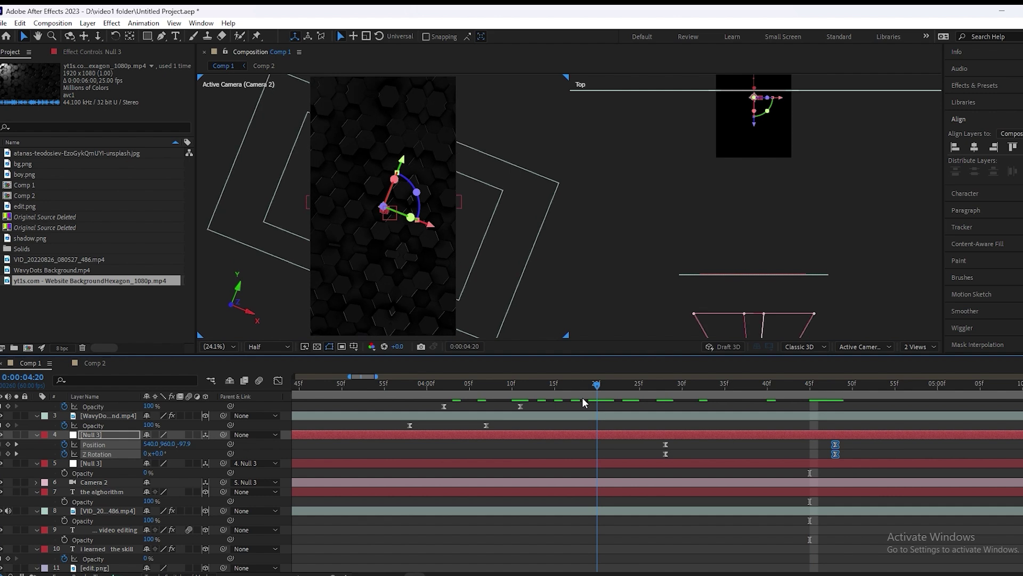
left_click(679, 464)
key("u")
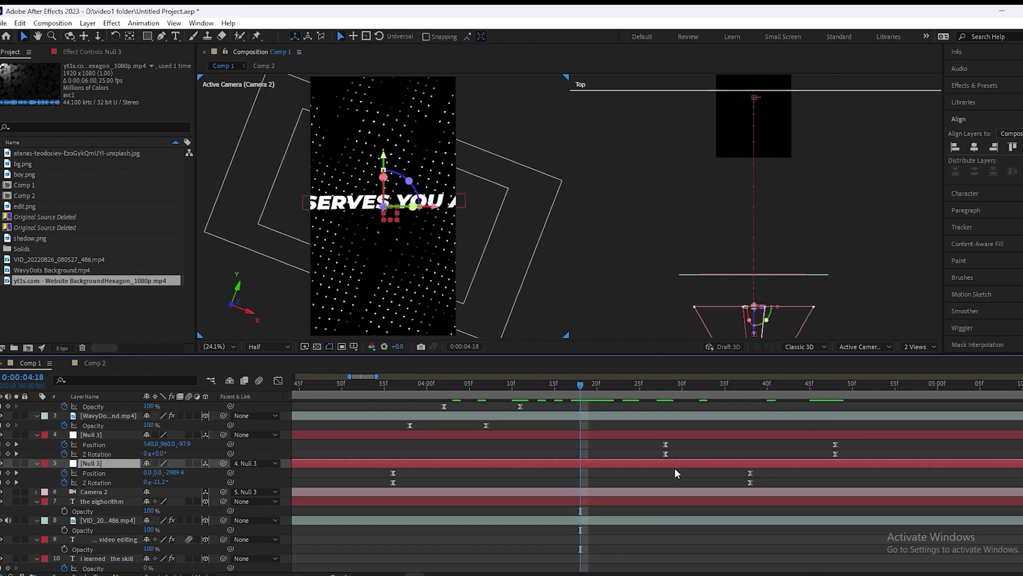
left_click_drag(707, 435, 723, 436)
left_click_drag(836, 441, 887, 451)
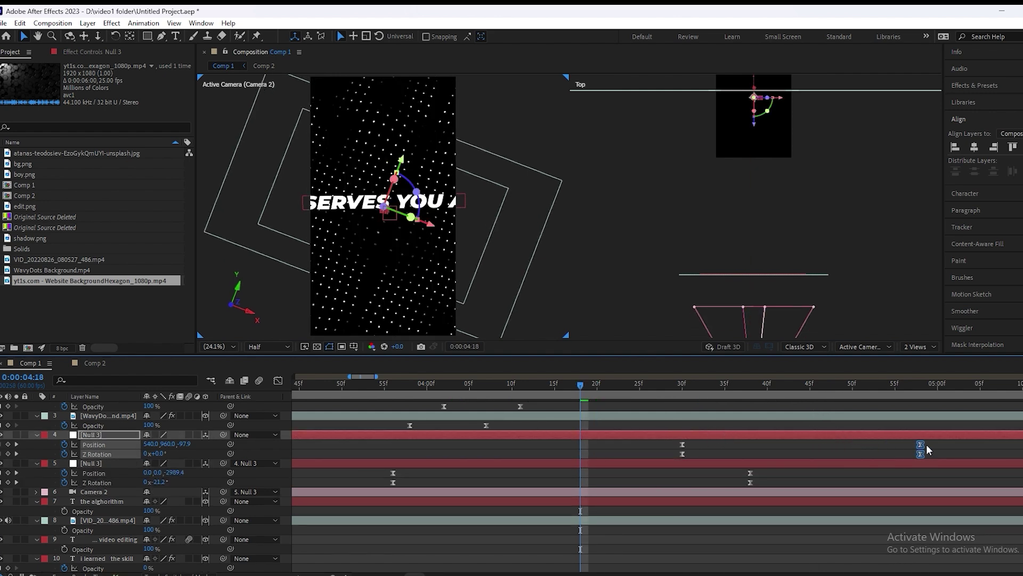
left_click_drag(612, 406, 344, 402)
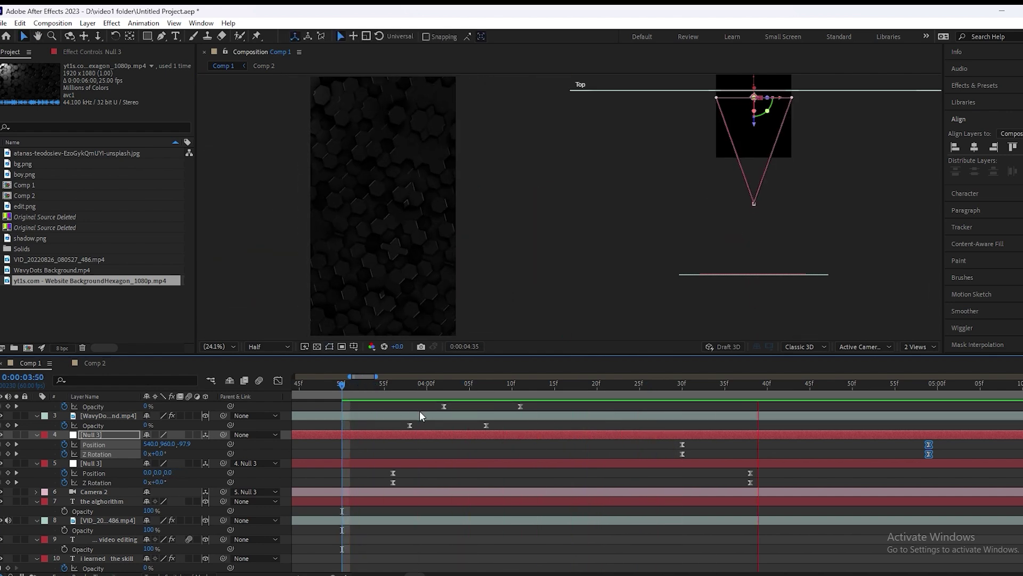
key("space")
Step: Shift the hexagon layer's two opacity keyframes to 0:00:04:35 and 0:00:04:40, previewing the transition
left_click_drag(858, 390, 597, 397)
scroll(777, 474, "up", 1)
key("space")
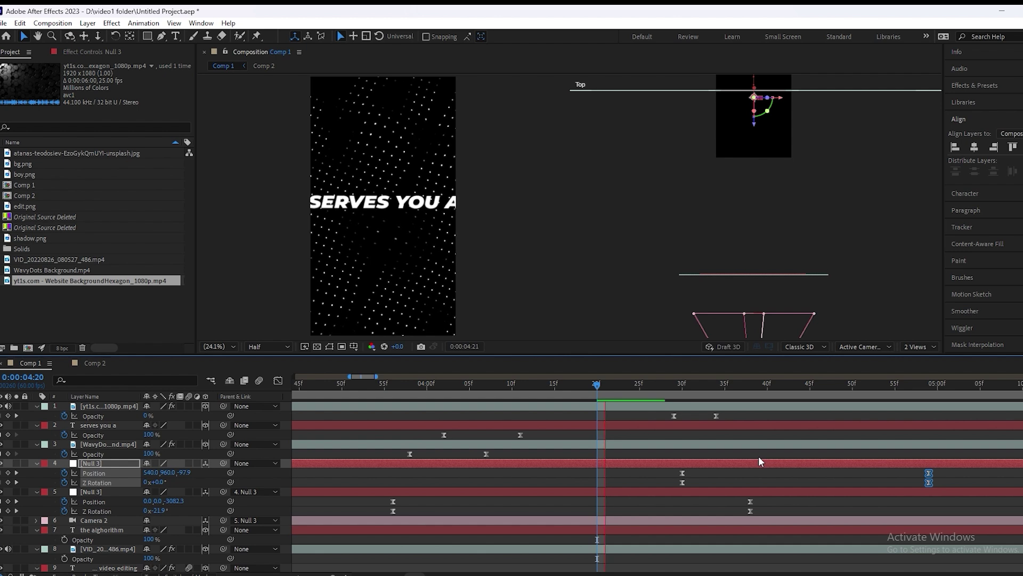
key("space")
left_click_drag(725, 407, 762, 408)
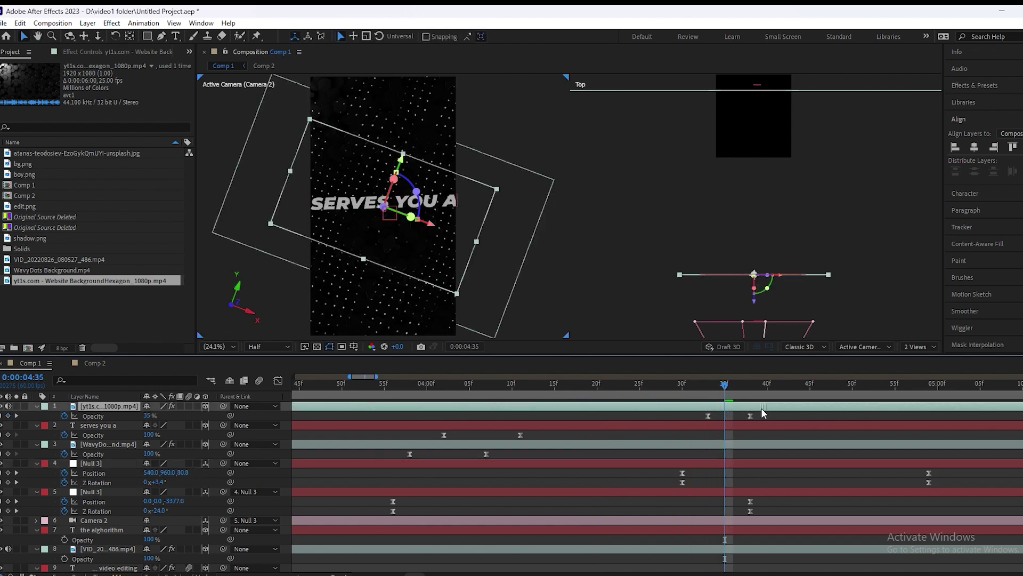
key("space")
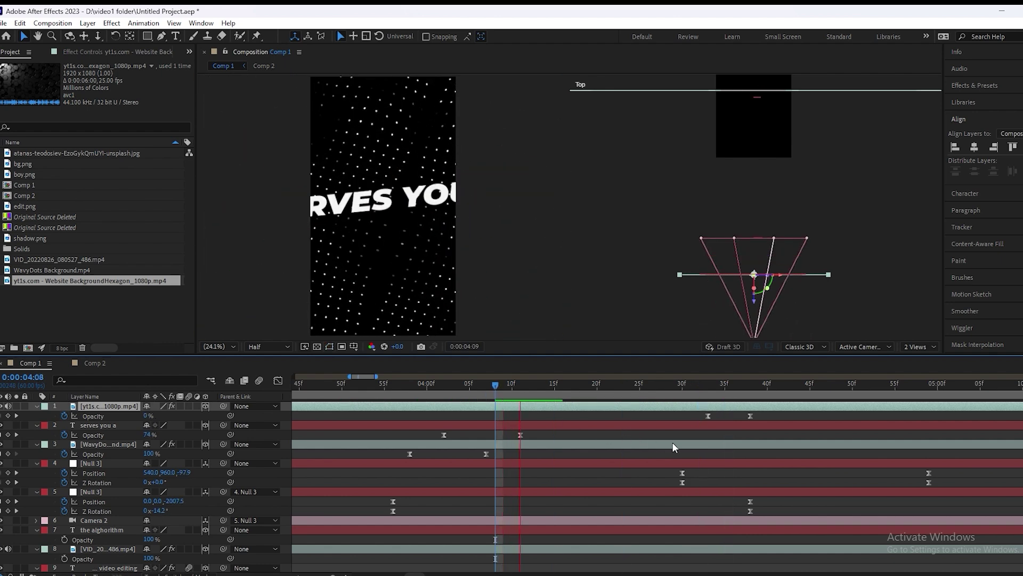
key("space")
left_click_drag(758, 407, 775, 407)
left_click_drag(847, 389, 611, 391)
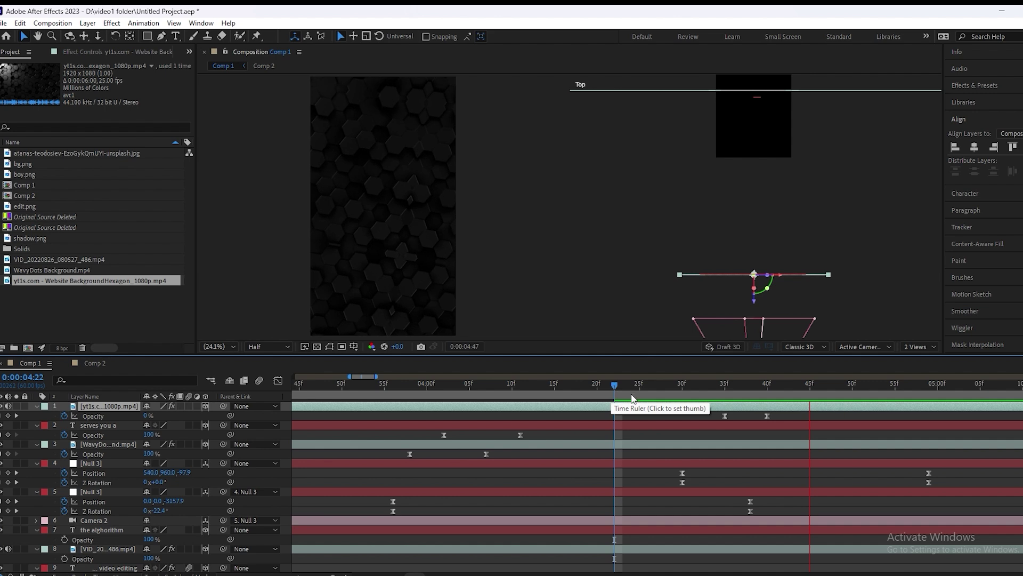
Step: Add a text layer reading "reality scheck" over the hexagon background at 0:00:04:50
left_click(852, 389)
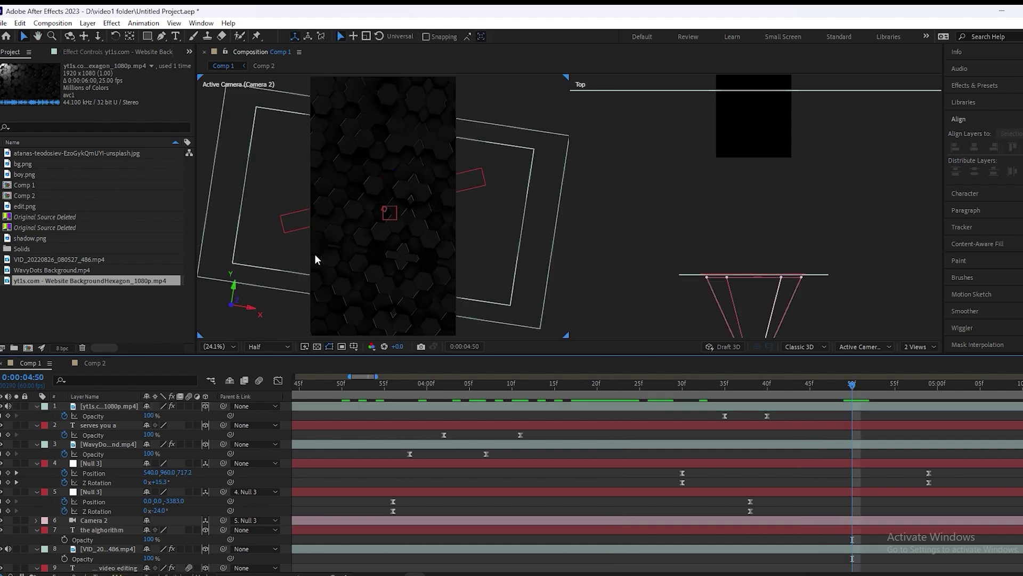
left_click(175, 36)
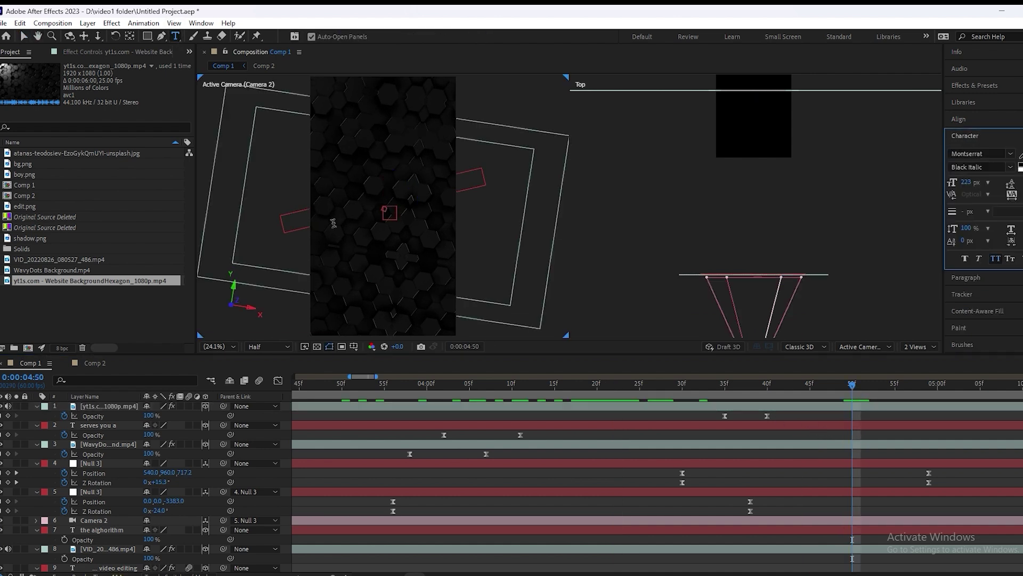
left_click(574, 429)
left_click(575, 433)
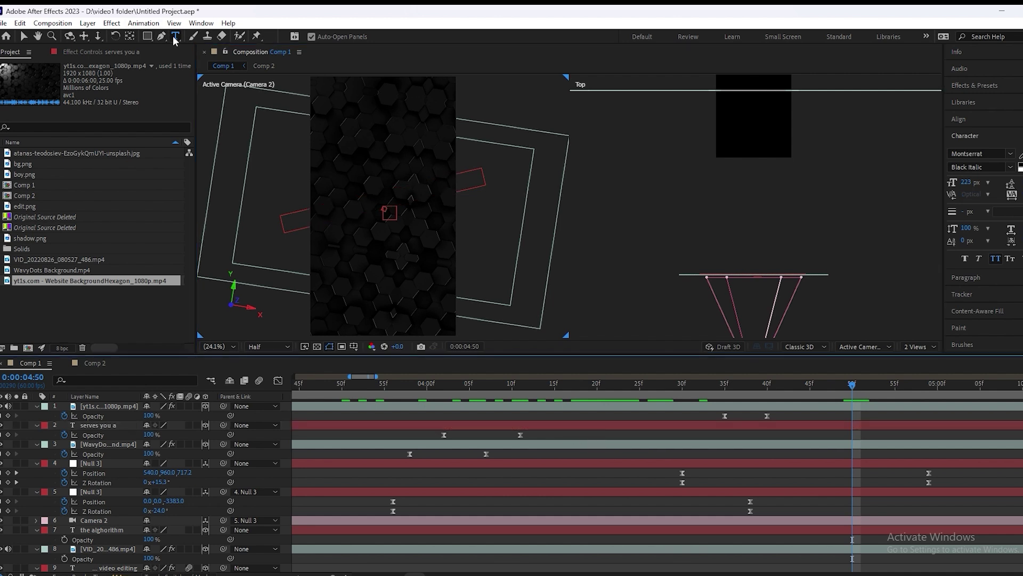
left_click(341, 278)
type("re")
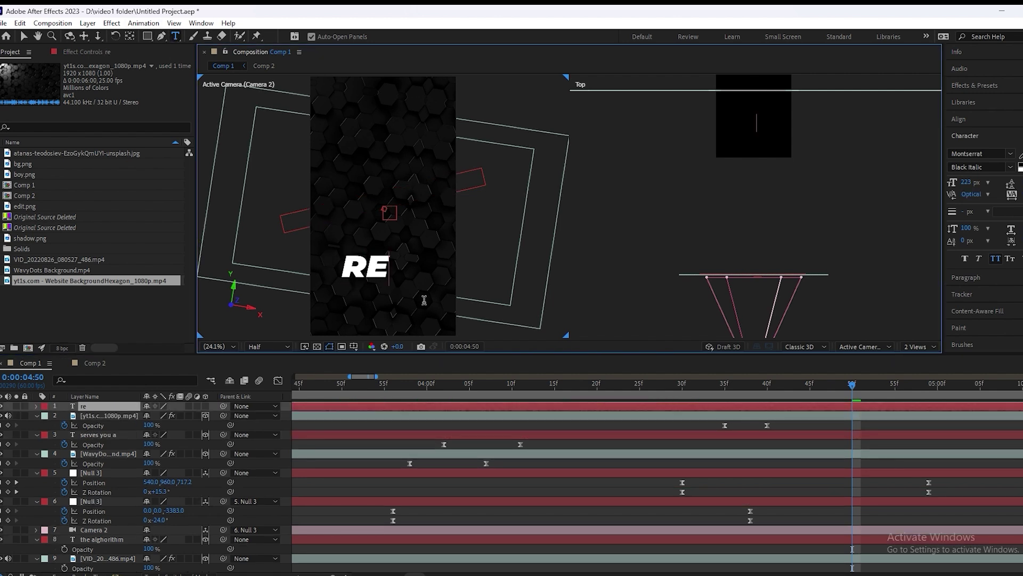
type("ality scheck")
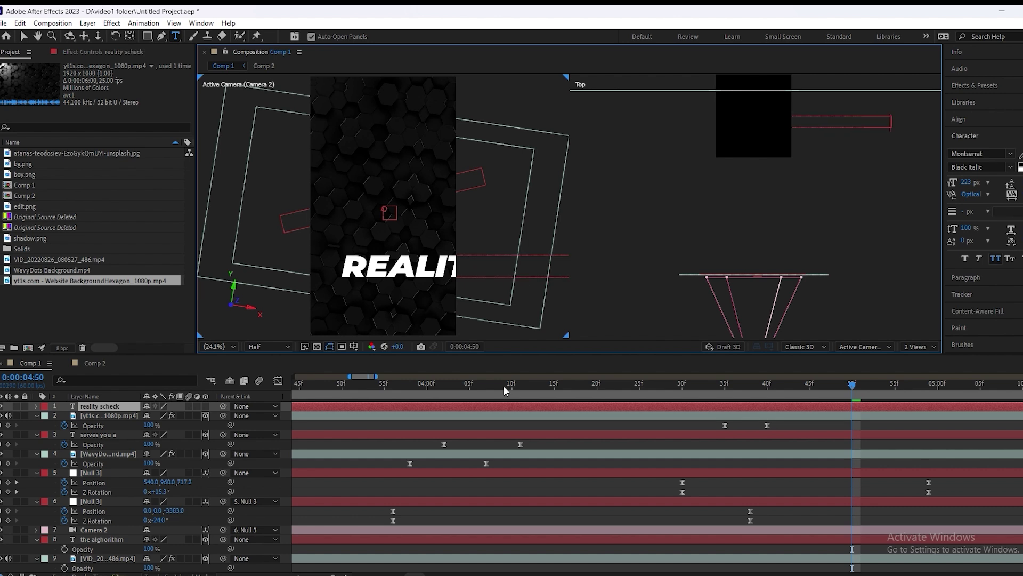
left_click(737, 448)
key("v")
Step: Center the new text layer's anchor point and align the text horizontally and vertically to the composition's center
left_click(377, 274)
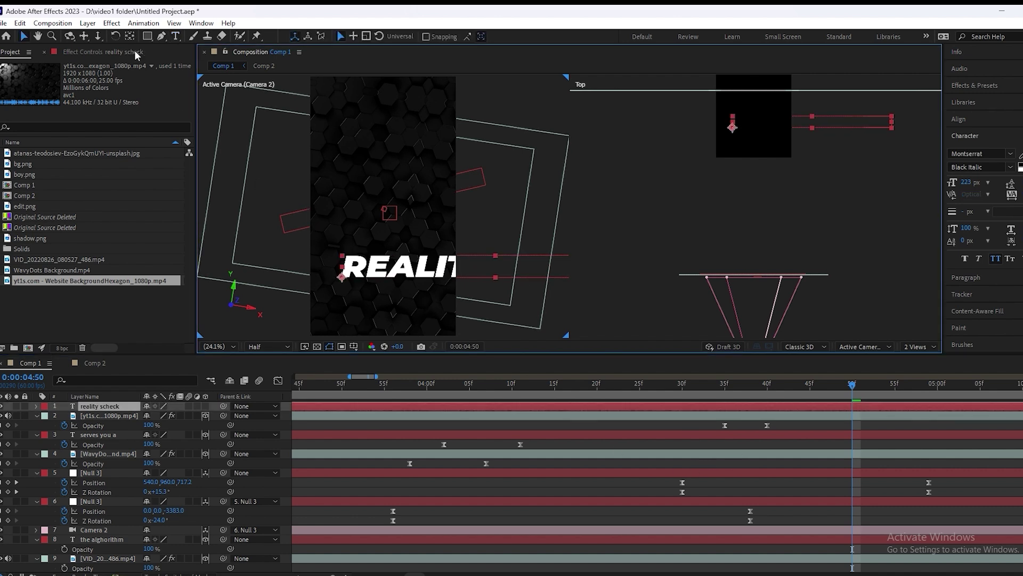
left_click(130, 37)
key("ctrl+alt+Home")
left_click(958, 120)
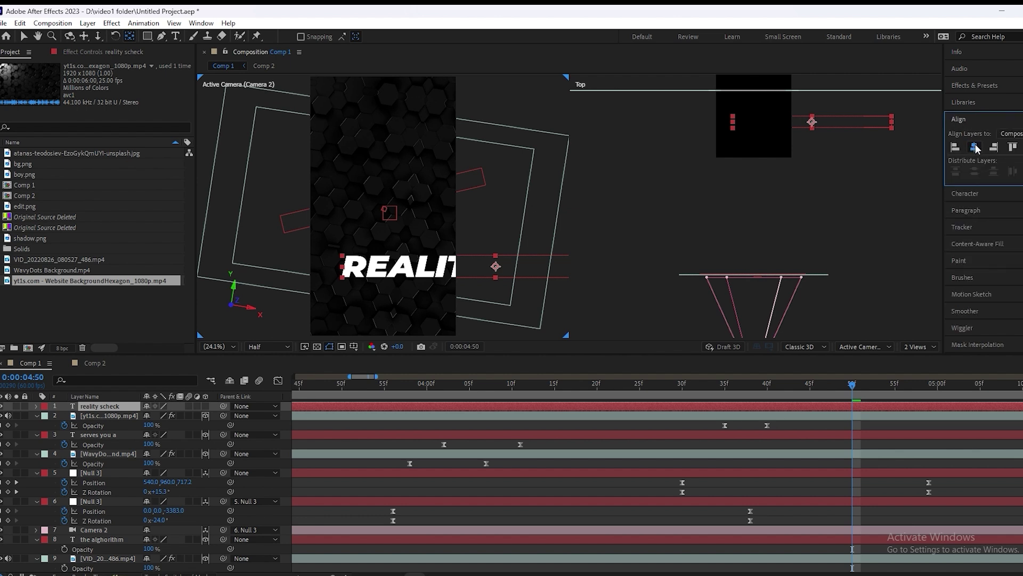
left_click(975, 147)
key("s")
left_click(1022, 146)
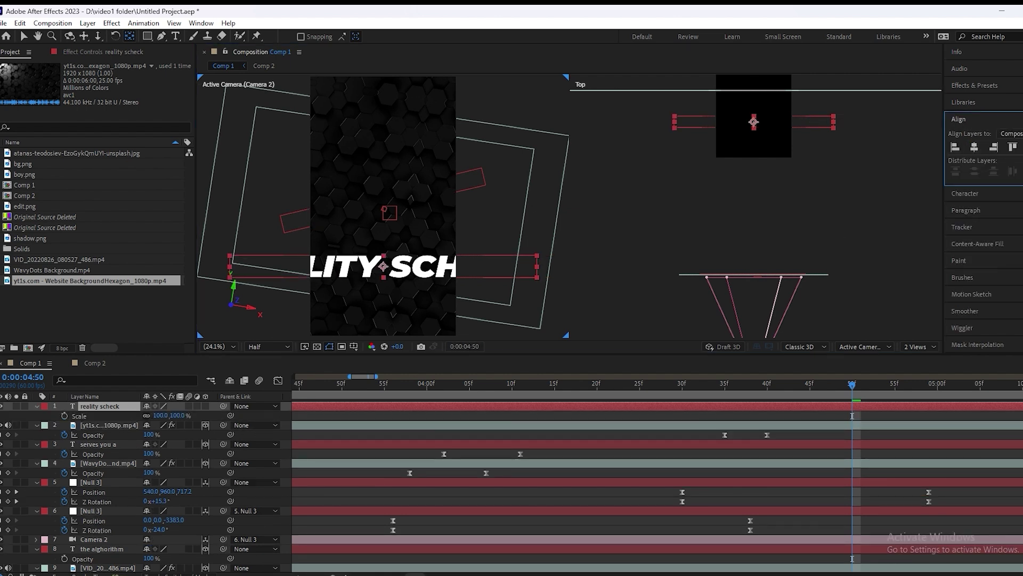
Step: Scale the text layer to 42% and correct its wording to "reality check"
left_click_drag(161, 416, 130, 418)
double_click(404, 207)
double_click(404, 205)
left_click(400, 207)
key("BackSpace")
left_click(600, 428)
left_click(337, 207)
Step: Make the "reality check" text a 3D layer and move it along Z to the hexagon background's depth
left_click(115, 407)
left_click(205, 406)
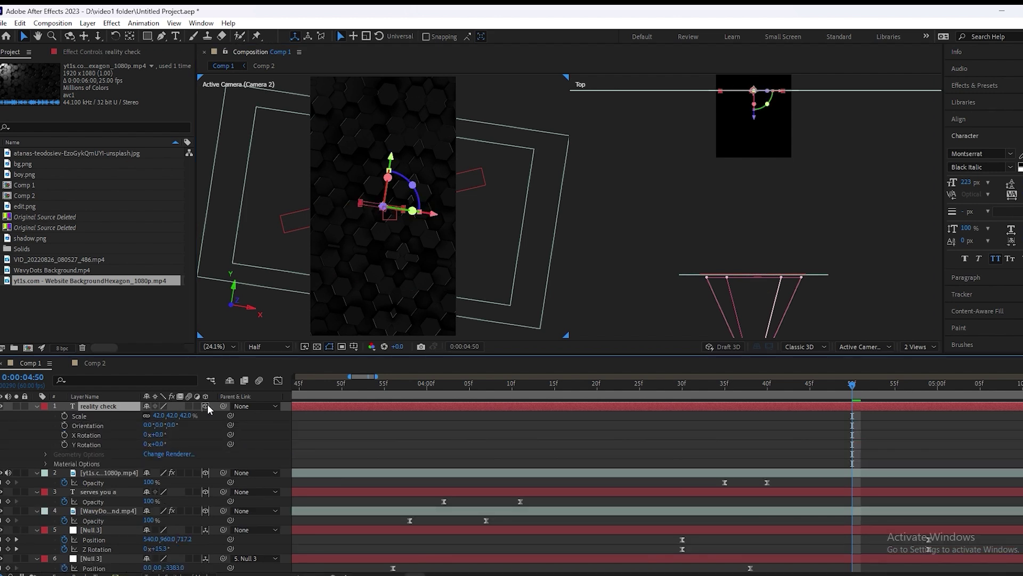
key("s")
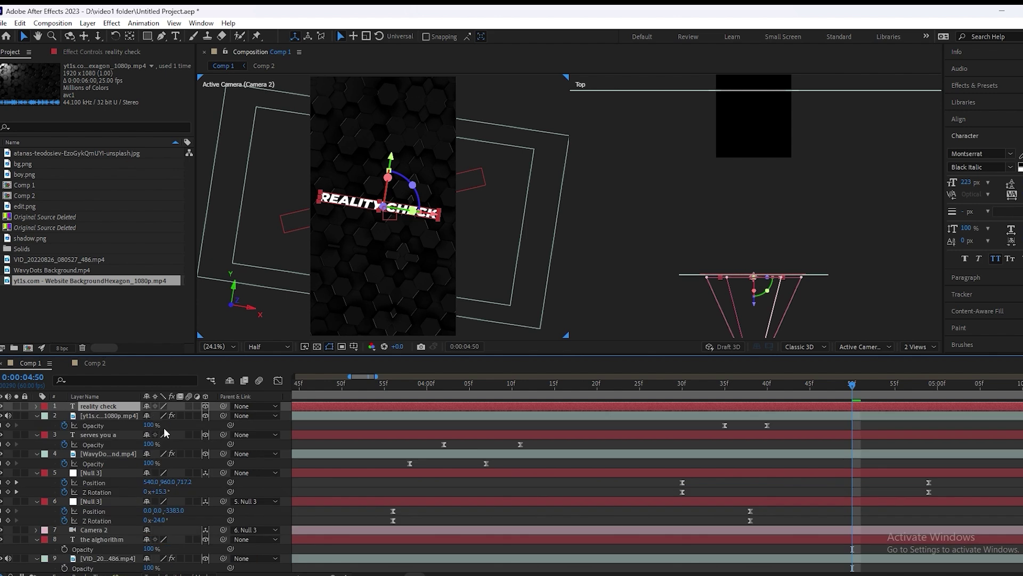
Step: Nudge the "reality check" text slightly right, rotate it about Z until nearly level, and scale it to 44%
key("s")
left_click_drag(160, 415, 164, 416)
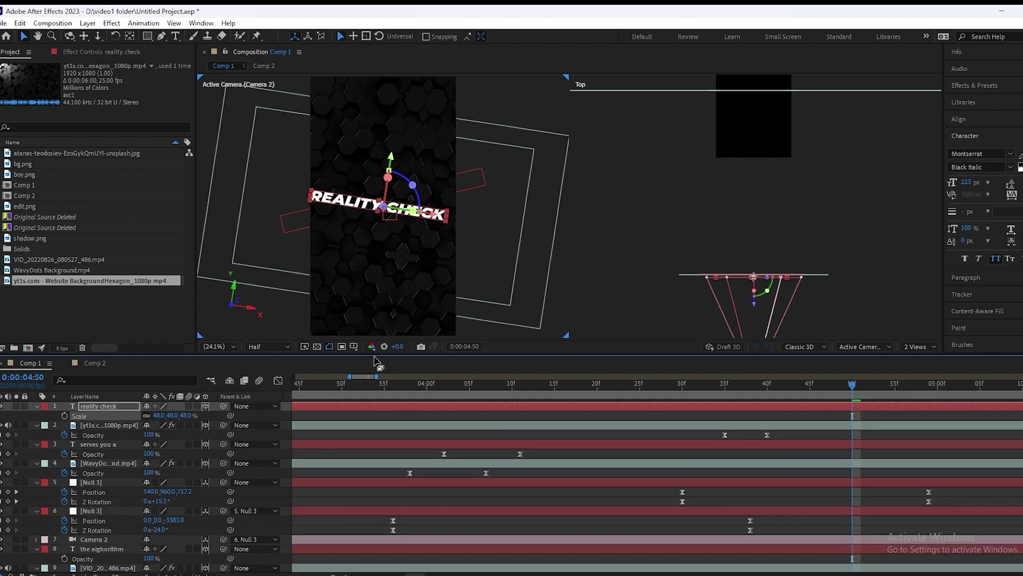
left_click_drag(437, 216, 443, 218)
key("r")
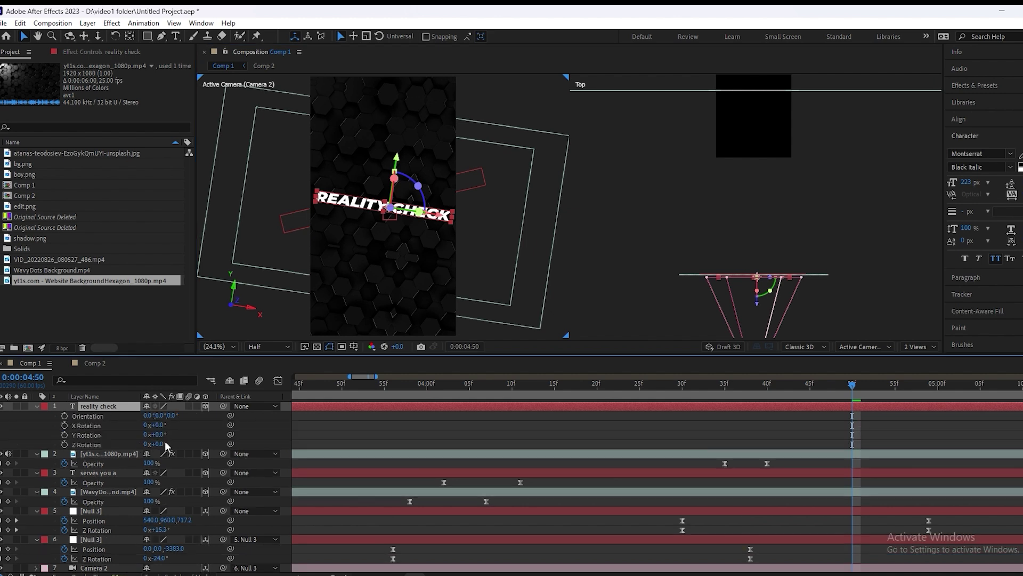
left_click_drag(155, 444, 159, 421)
left_click(107, 409)
key("s")
left_click(553, 408)
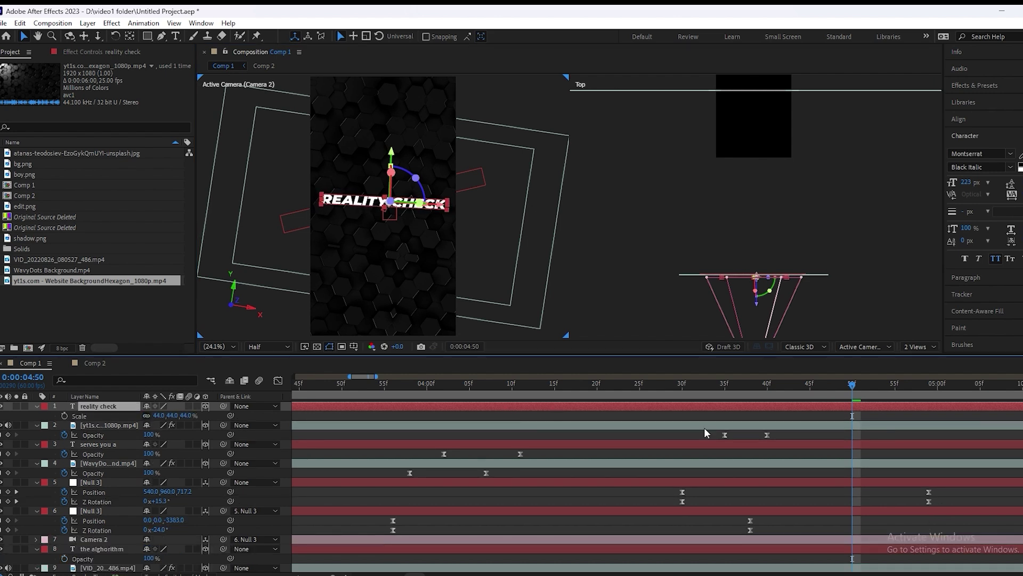
Step: Move the playhead to 0:00:04:58, select the "reality check" text layer and open Animation Composer 3
left_click_drag(853, 389, 921, 386)
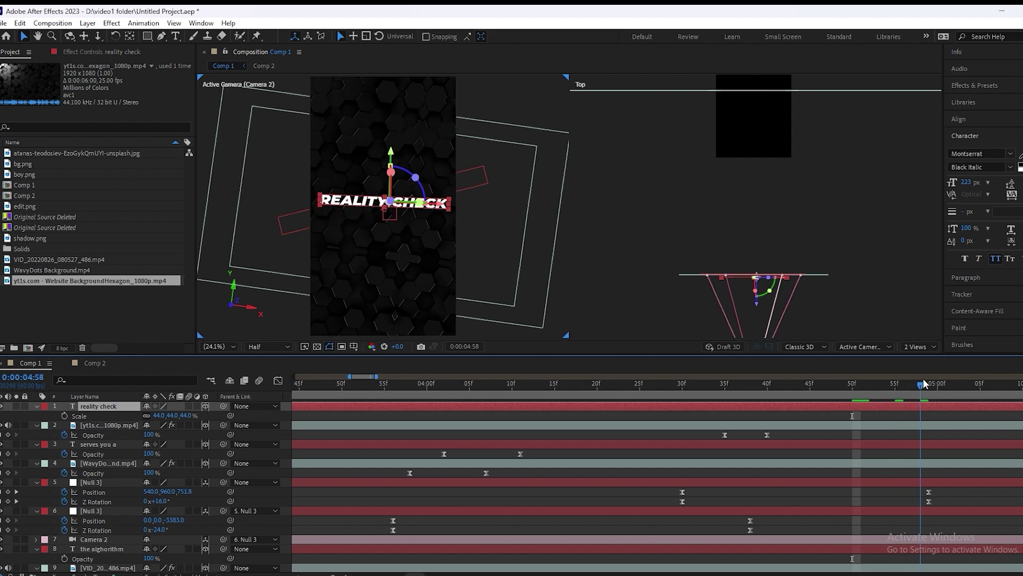
left_click(521, 310)
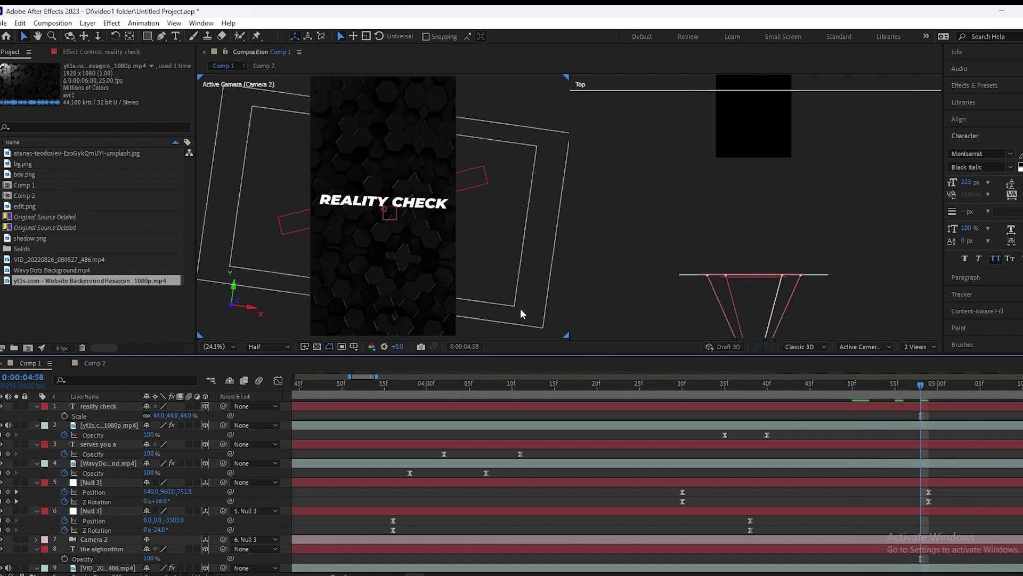
left_click(360, 204)
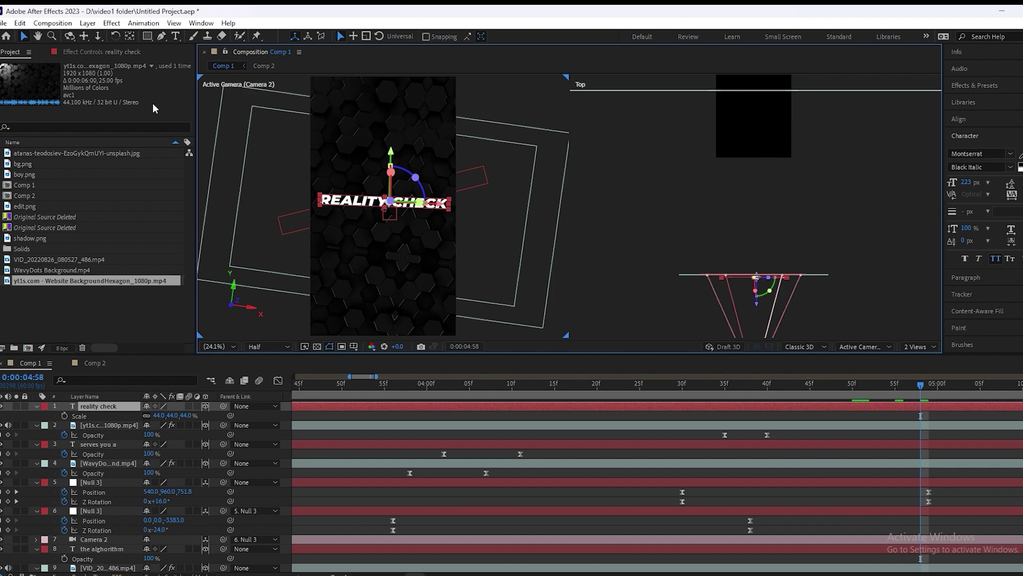
left_click(201, 23)
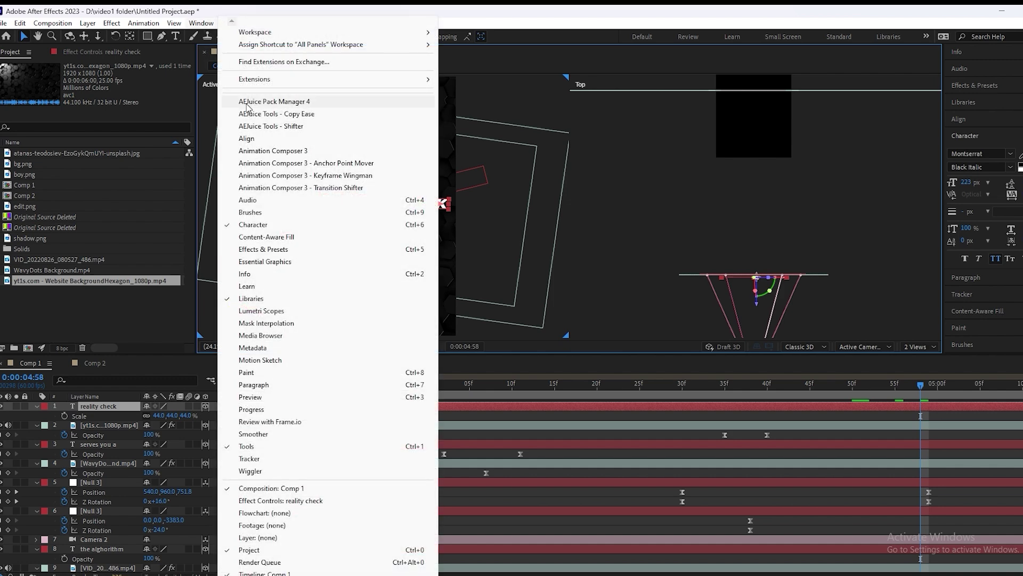
left_click(272, 154)
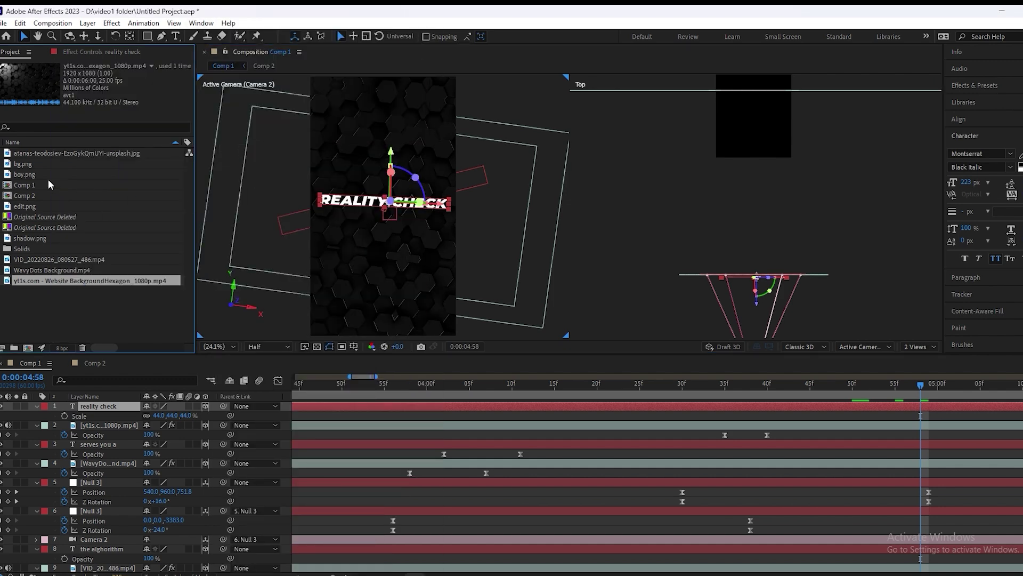
left_click(202, 23)
left_click(270, 153)
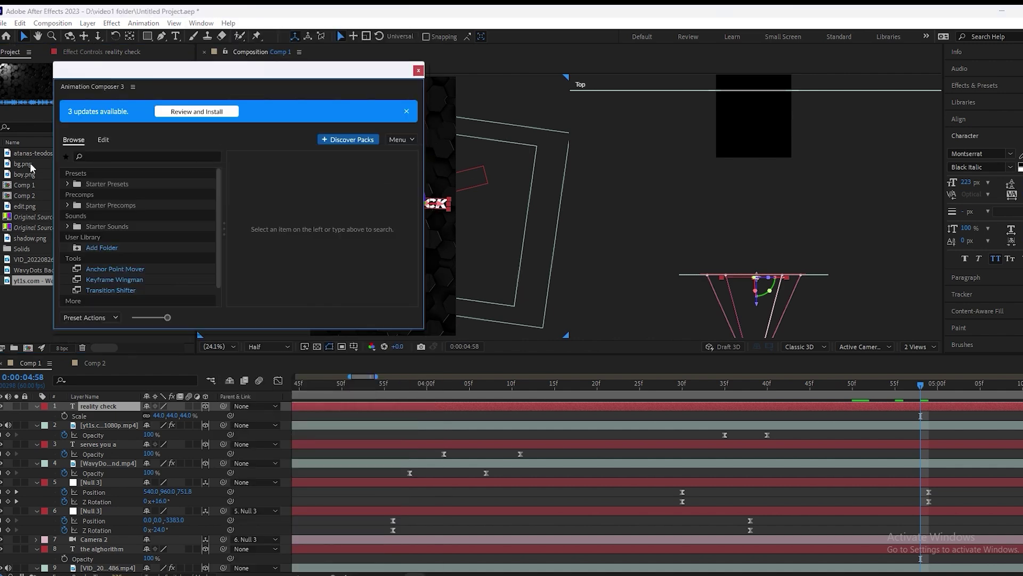
Step: Apply the Bottom variant of the Overshoot Position & Rotate text transition to "reality check" as an In animation and close the preset window
left_click(68, 184)
left_click(107, 216)
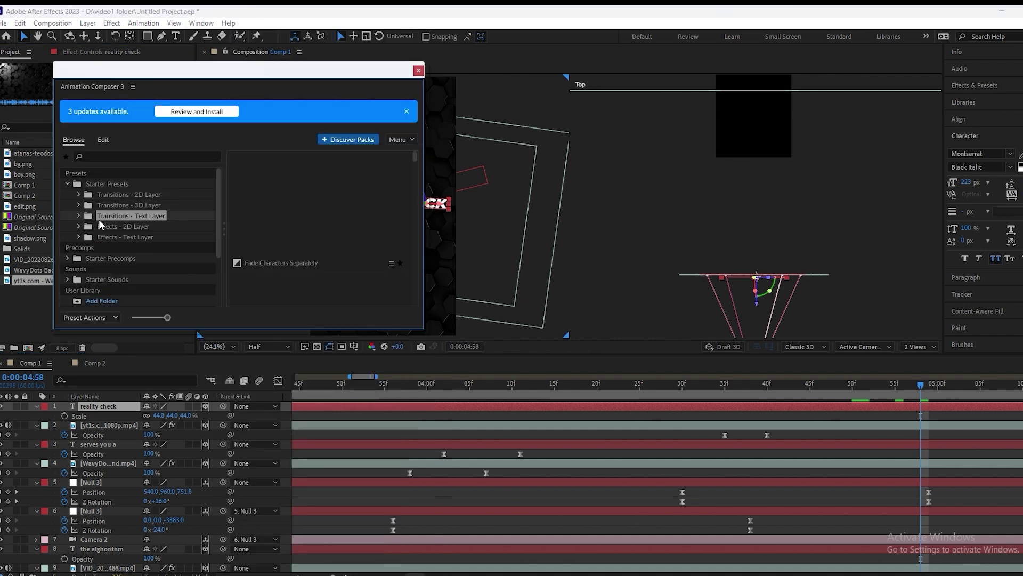
left_click(115, 230)
left_click(143, 257)
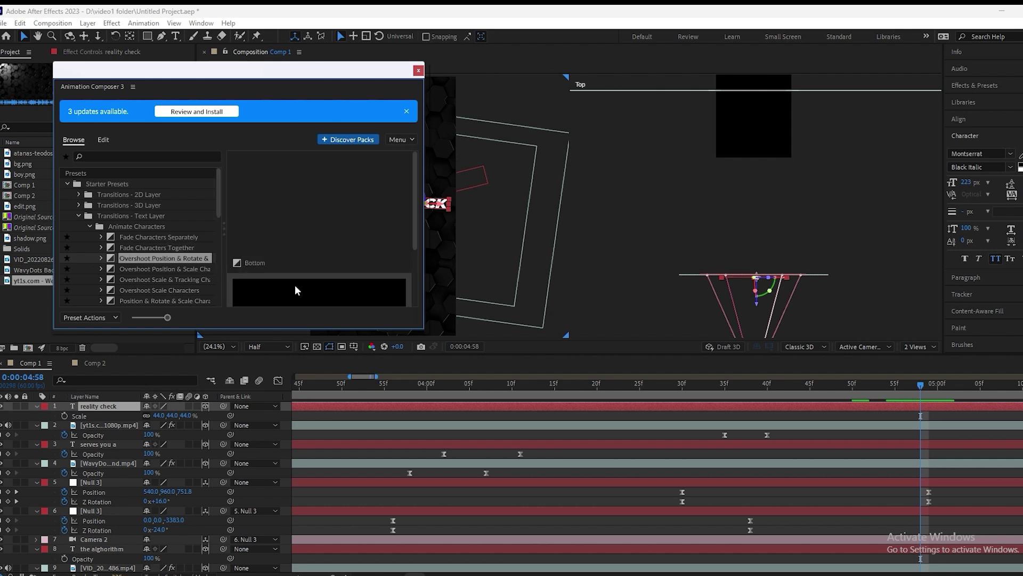
left_click(319, 320)
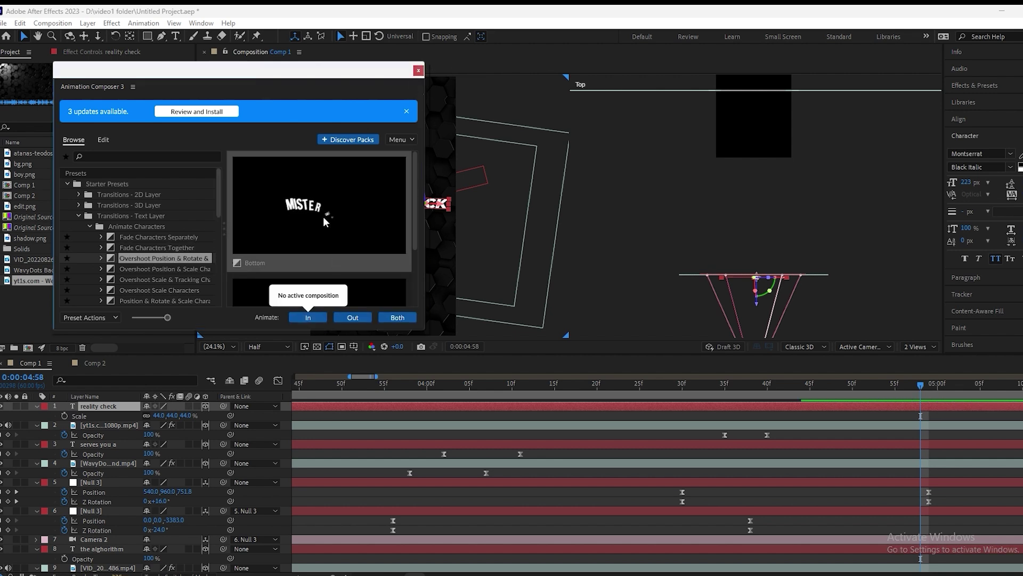
left_click(323, 217)
left_click(114, 405)
left_click(336, 237)
left_click(305, 316)
left_click(418, 70)
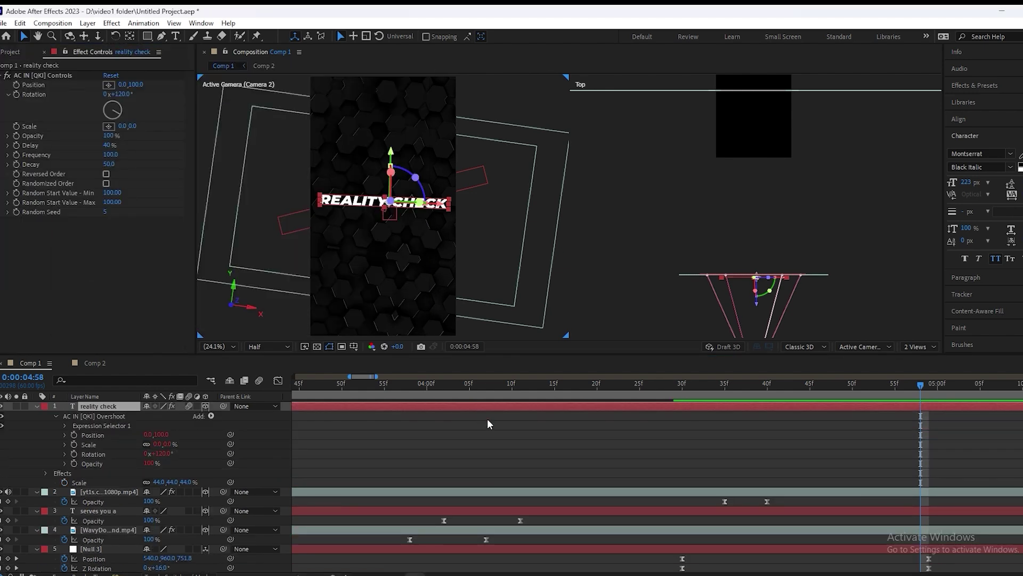
Step: Shift the "reality check" layer to start at about 0:00:04:34 and preview its entrance from about 0:00:03:59
scroll(488, 419, "down", 5)
left_click_drag(326, 408, 528, 410)
scroll(440, 413, "up", 3)
scroll(528, 410, "up", 2)
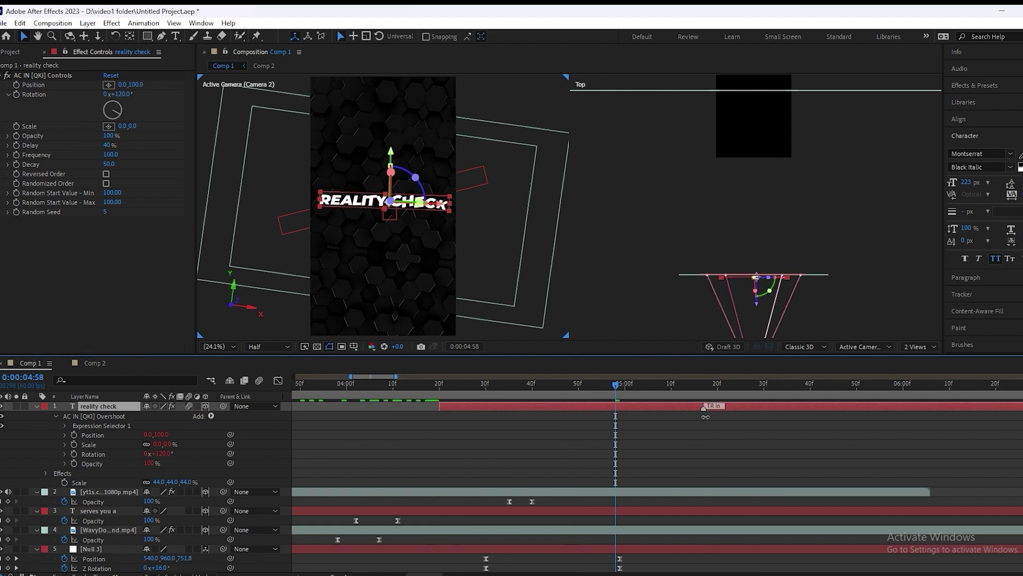
left_click_drag(528, 407, 340, 383)
scroll(343, 401, "down", 1)
key("space")
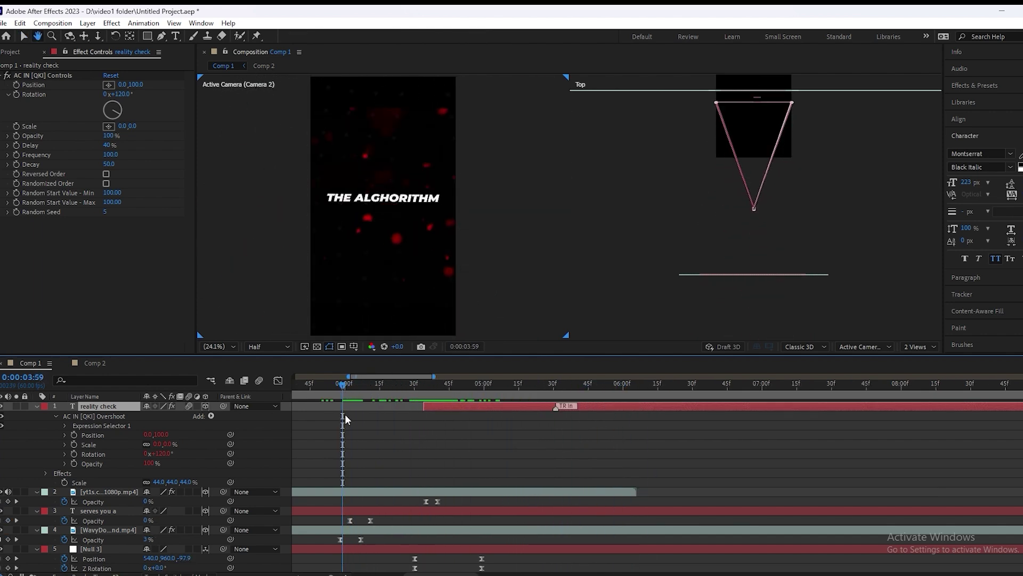
scroll(356, 434, "up", 1)
key("space")
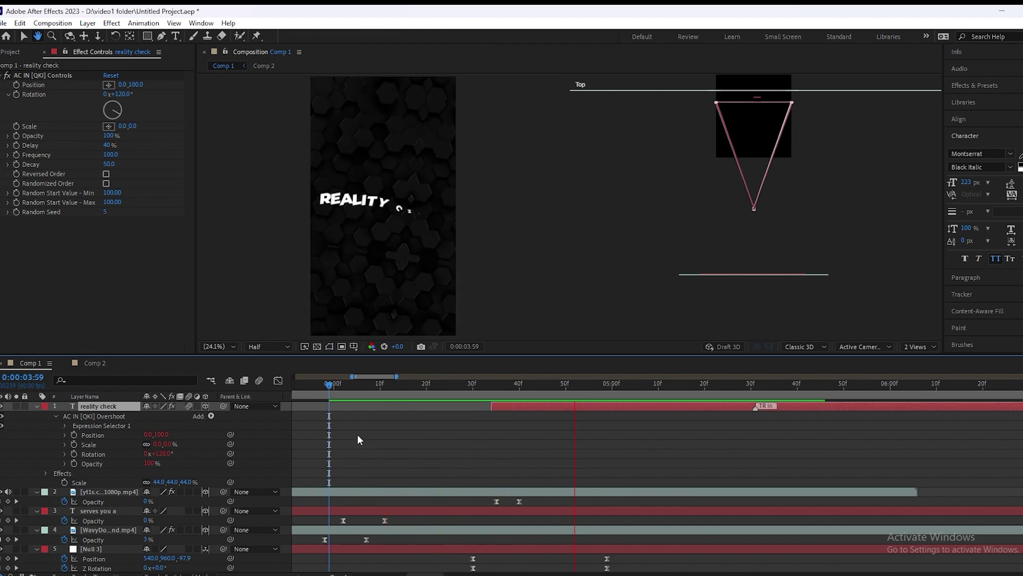
Step: Shorten the text's In transition by moving its marker earlier, shift the layer to start at about 0:00:04:32, and preview the timing
key("space")
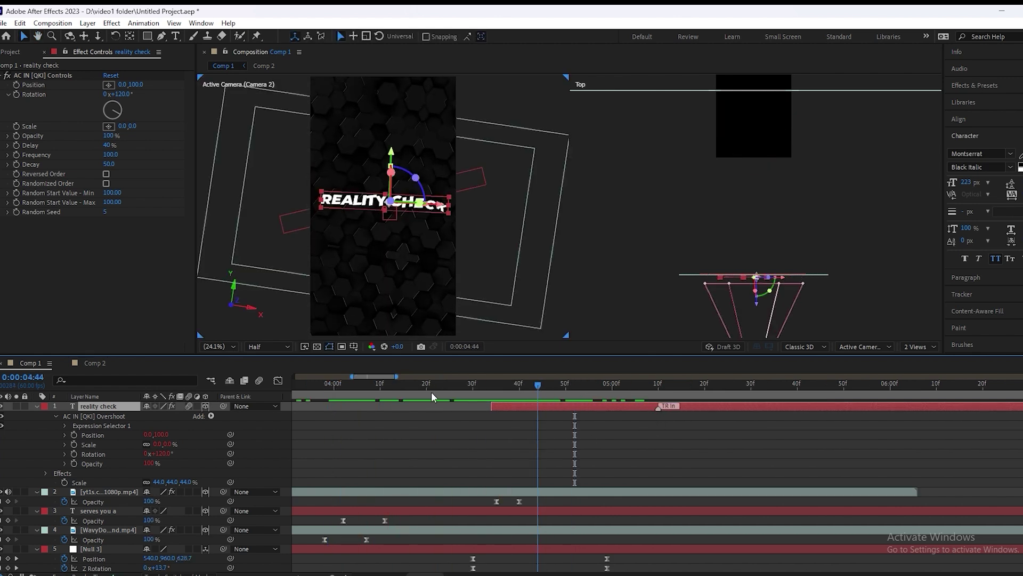
left_click(353, 388)
key("space")
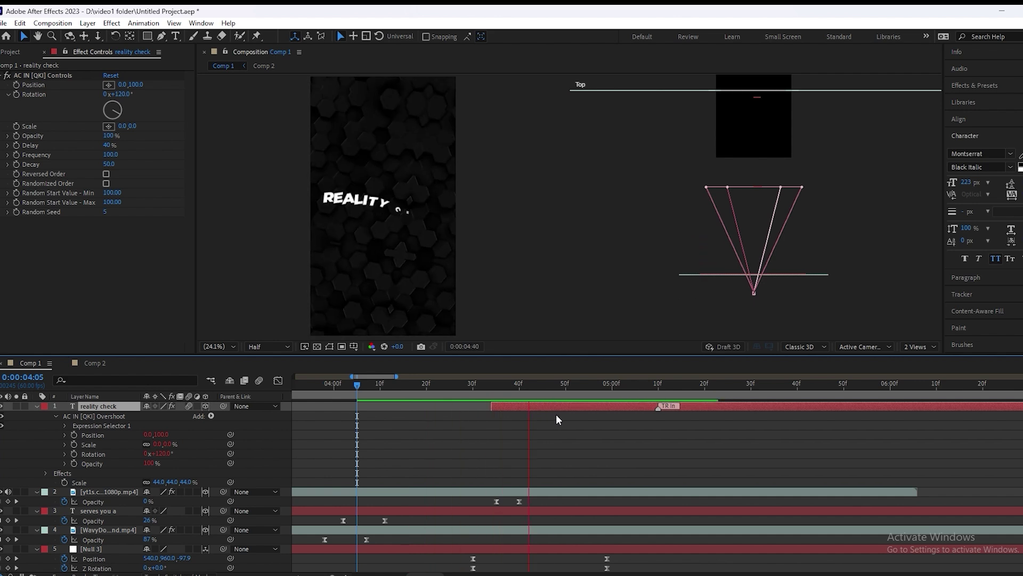
key("space")
left_click_drag(655, 408, 649, 411)
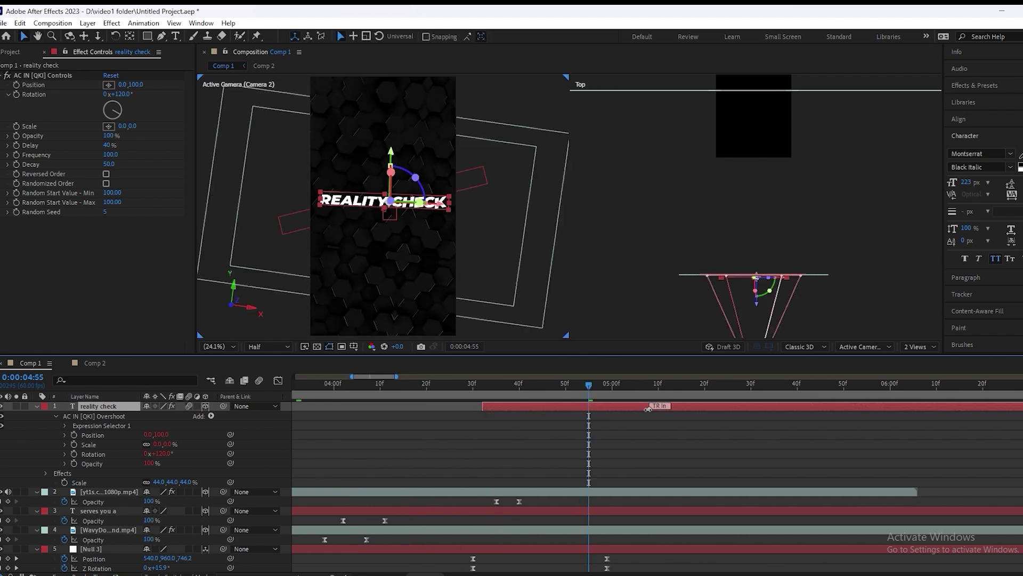
left_click(384, 389)
key("space")
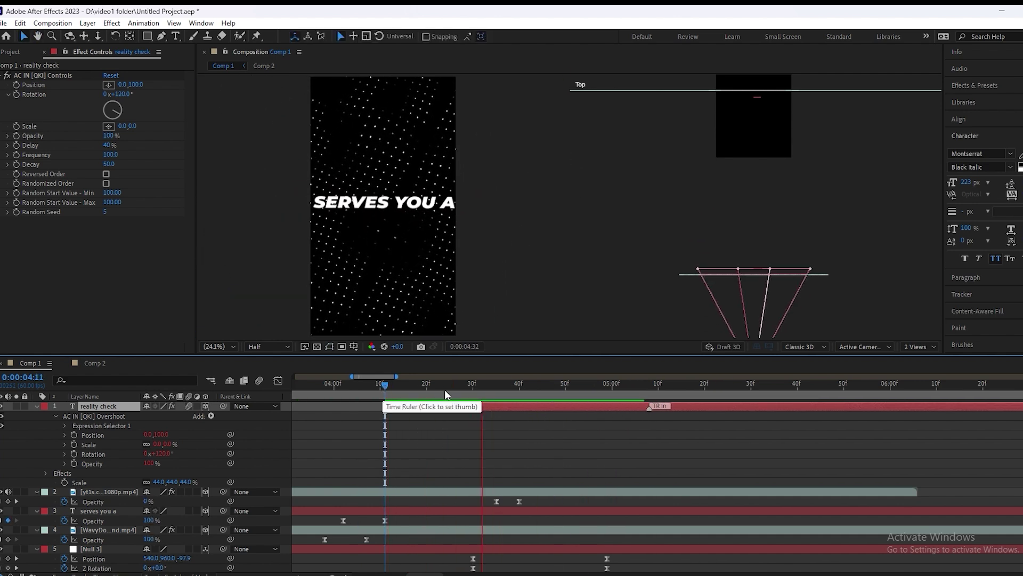
key("space")
Step: Set the Z position of the parent Null 3 (layer 5) to 865.1 at its 0:00:04:59 keyframe and preview the camera move
scroll(611, 421, "down", 3)
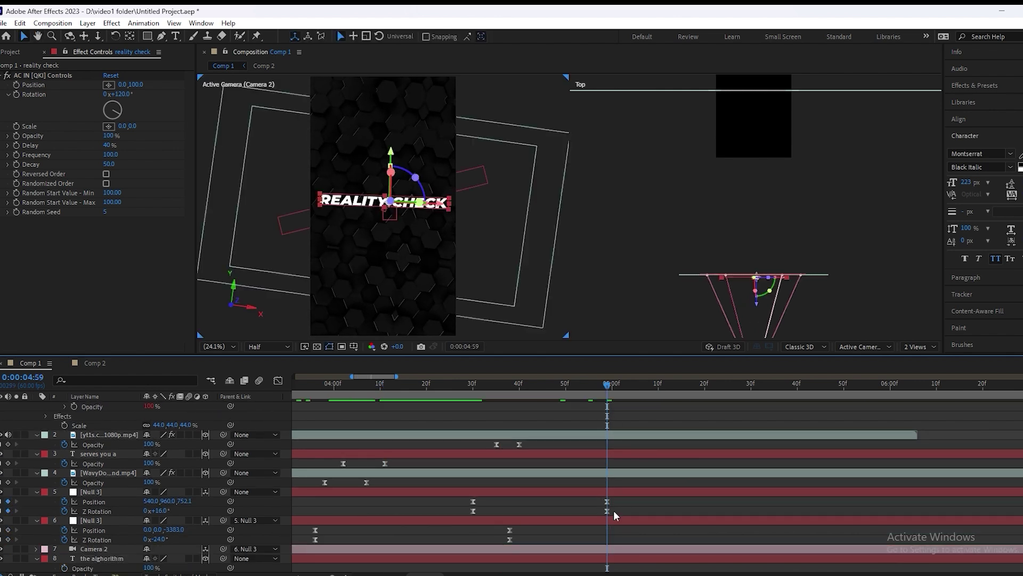
left_click(613, 493)
left_click_drag(186, 501, 260, 512)
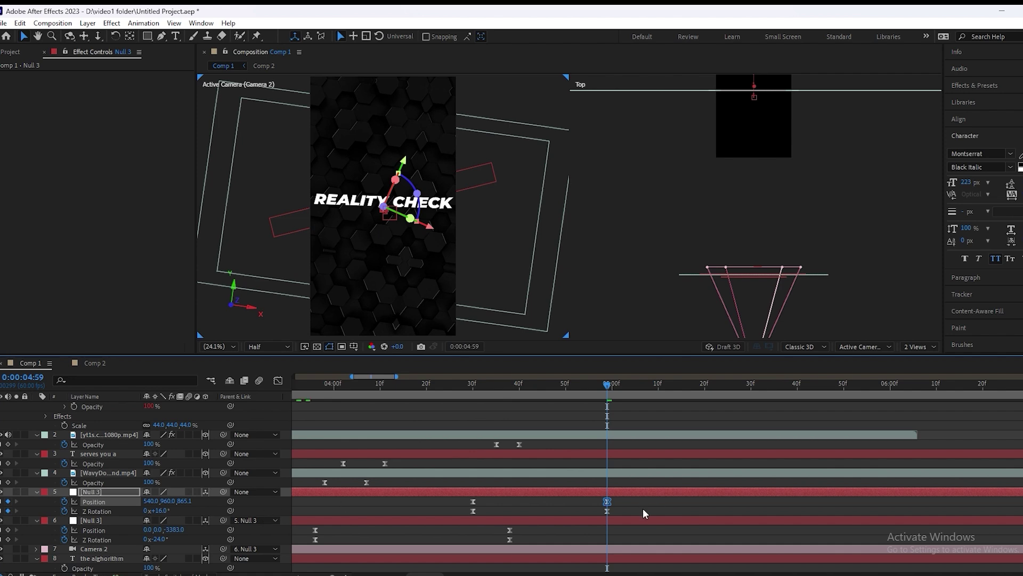
left_click_drag(384, 388, 340, 392)
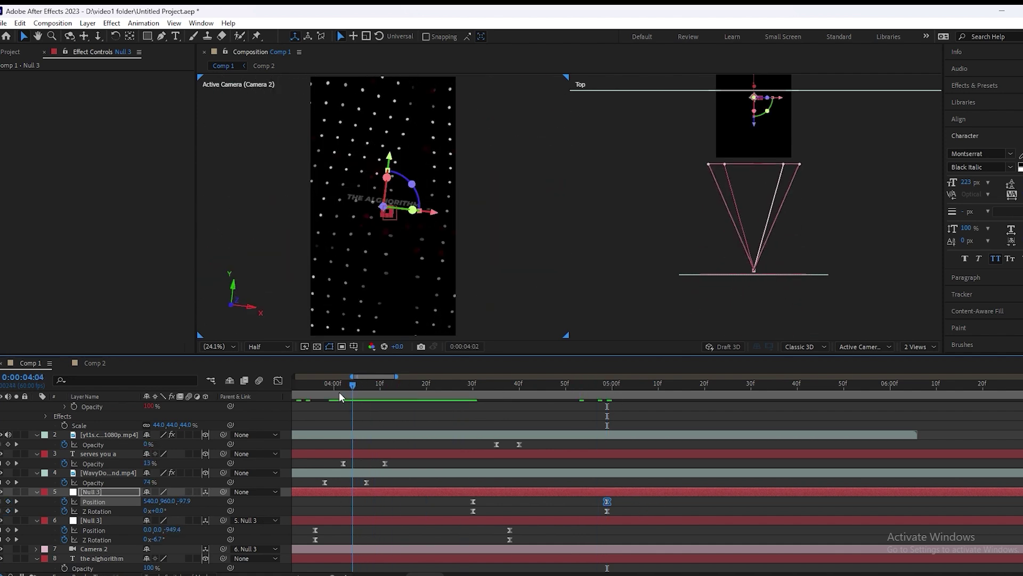
key("space")
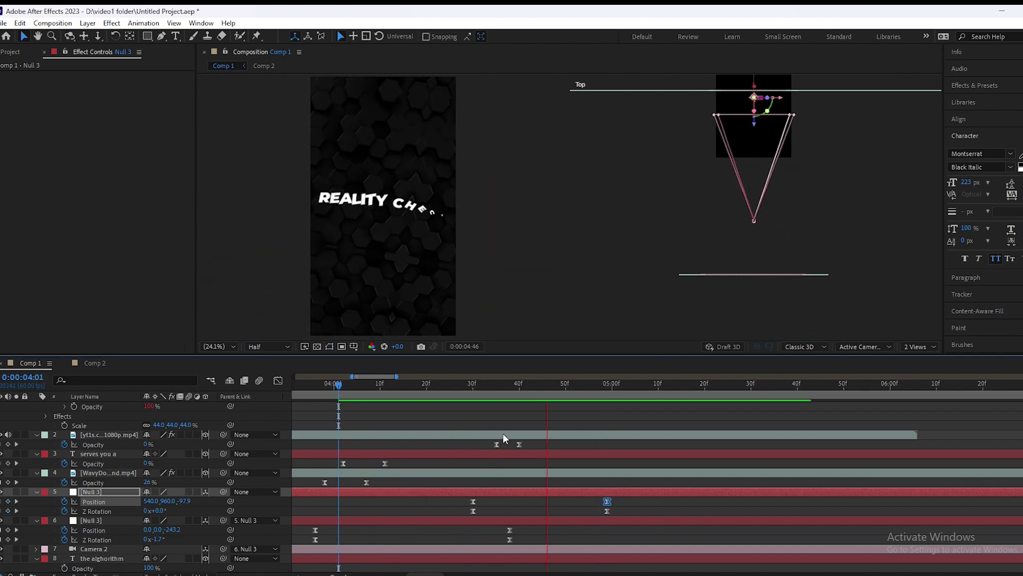
Step: Set the parent Null 3's Z Rotation keyframe at 0:00:04:59 to +19° and play back the move
left_click_drag(598, 391, 611, 395)
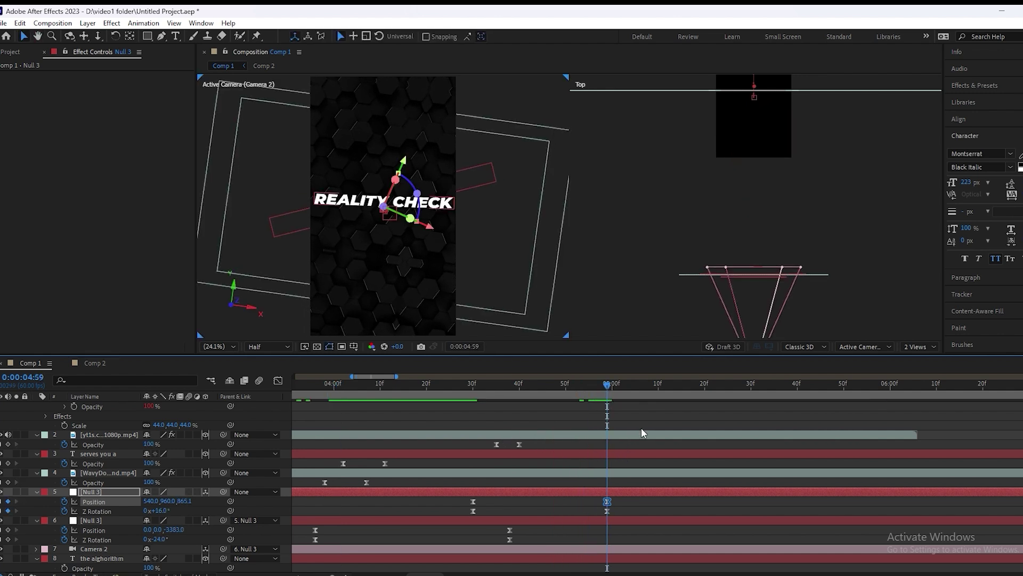
left_click(607, 510)
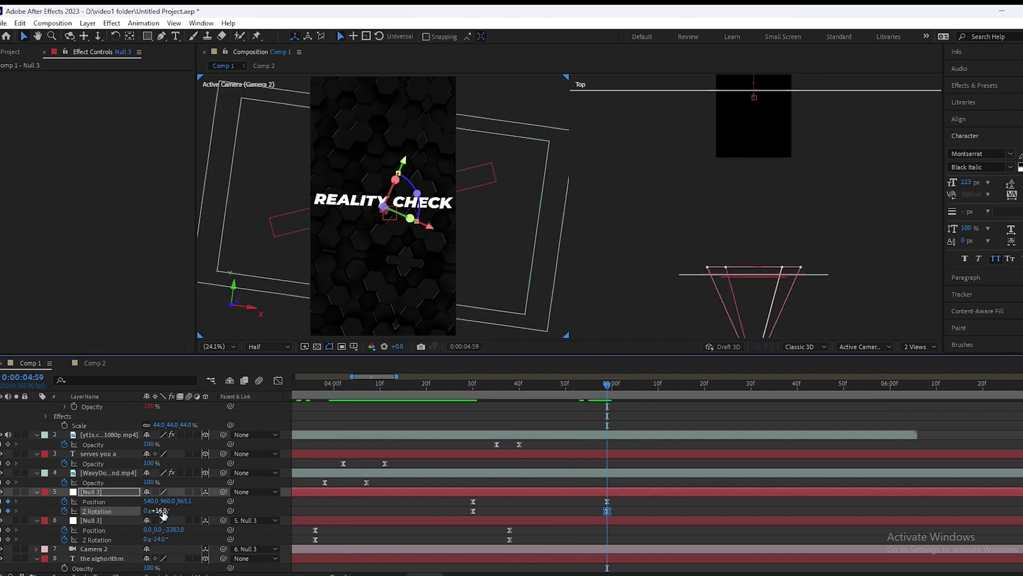
left_click_drag(163, 513, 164, 513)
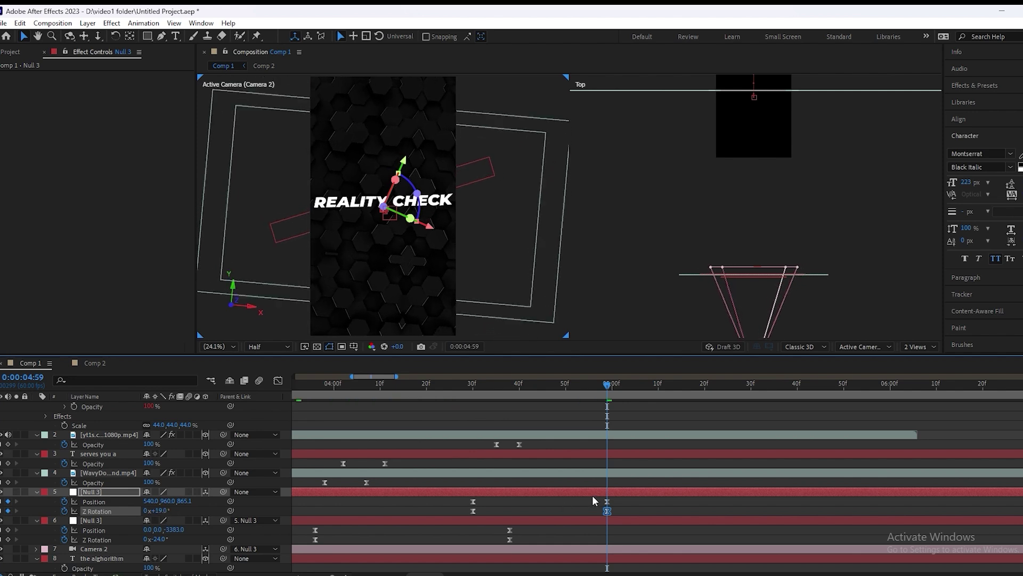
left_click(622, 419)
left_click_drag(608, 391, 363, 415)
key("space")
key("space")
key("space")
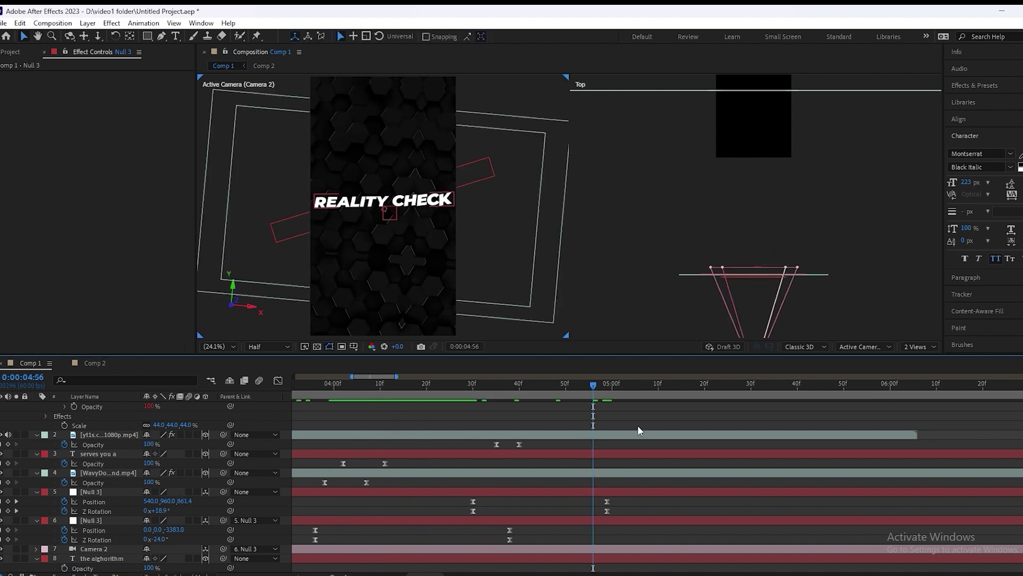
Step: Draw an open, curved zigzag underline beneath "reality check" with the Pen tool, using a 10 px red stroke
left_click(161, 36)
left_click(317, 213)
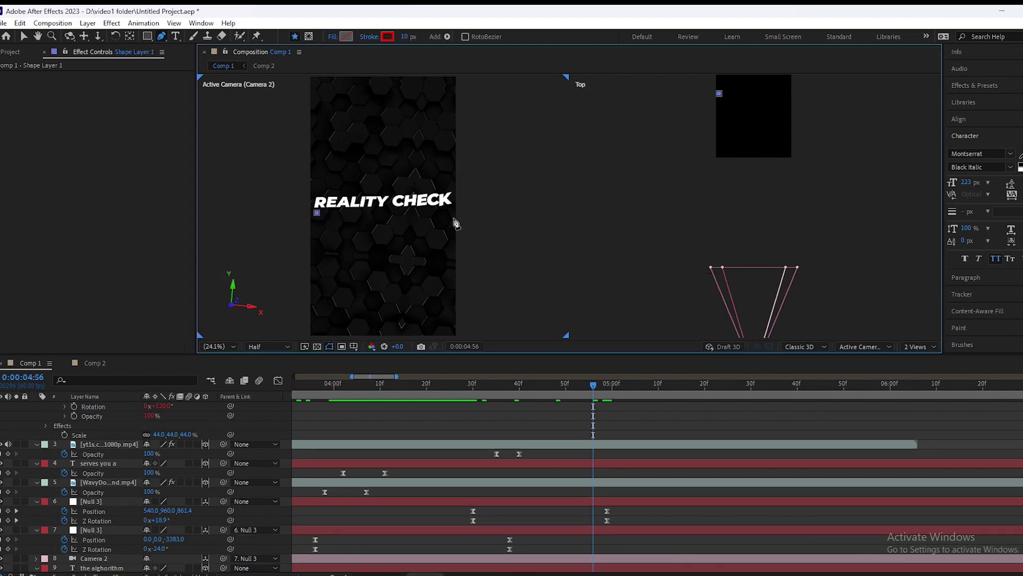
left_click_drag(444, 214, 462, 220)
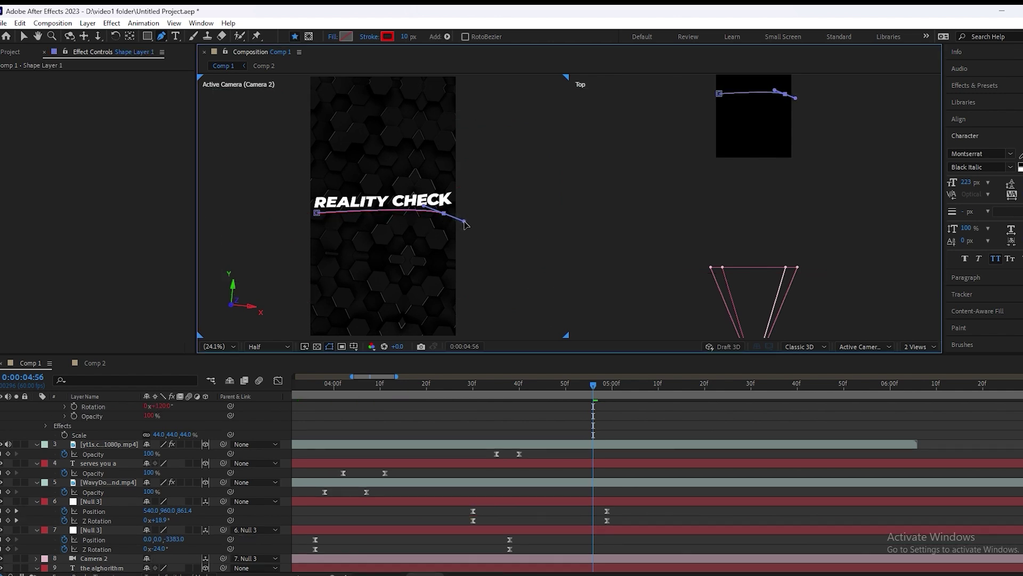
left_click_drag(321, 224, 325, 237)
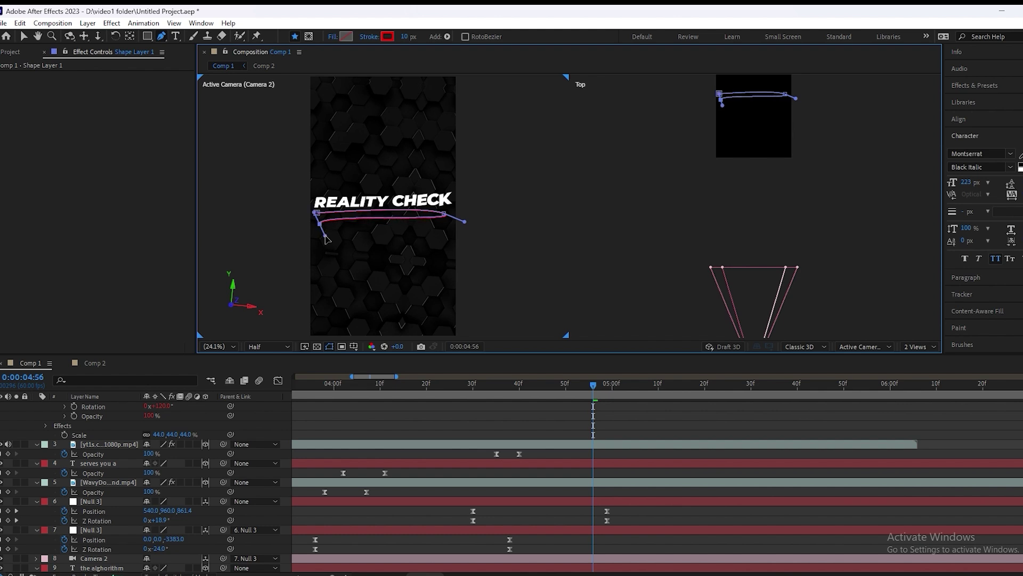
left_click(438, 229)
left_click_drag(440, 232, 448, 242)
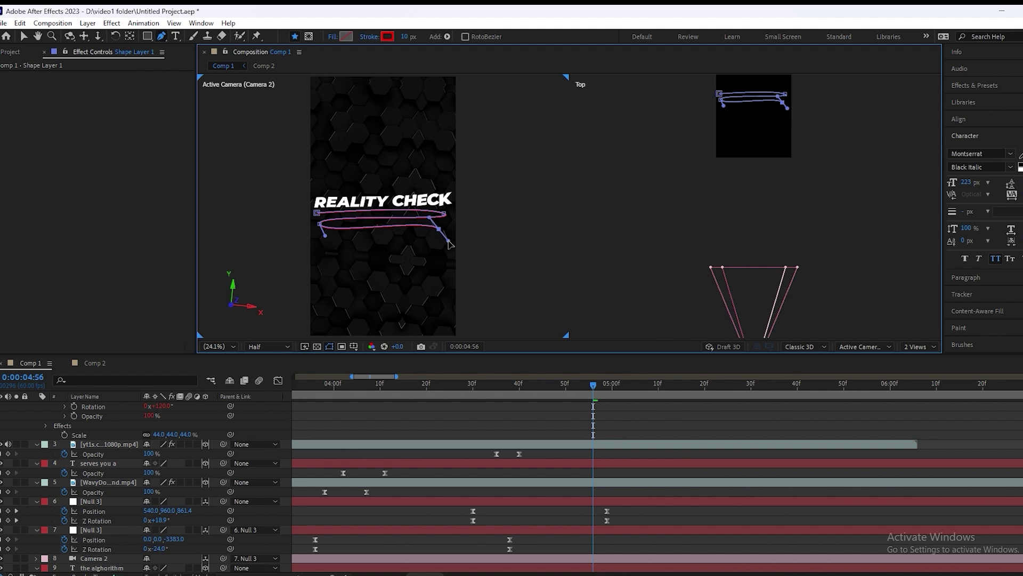
key("v")
Step: Expand the underline shape's stroke Taper settings and set End Length to 12%
scroll(98, 450, "up", 3)
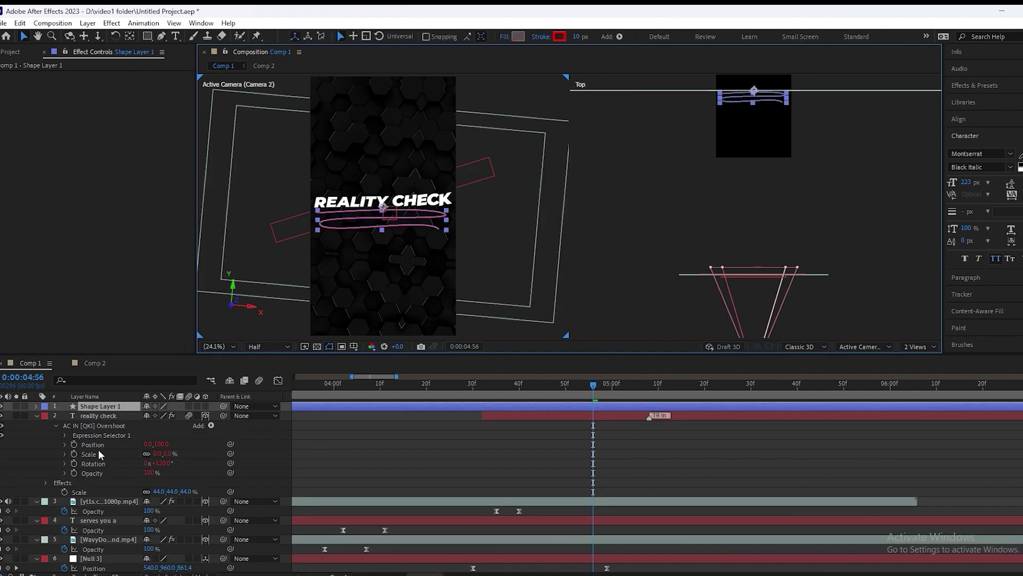
left_click(36, 406)
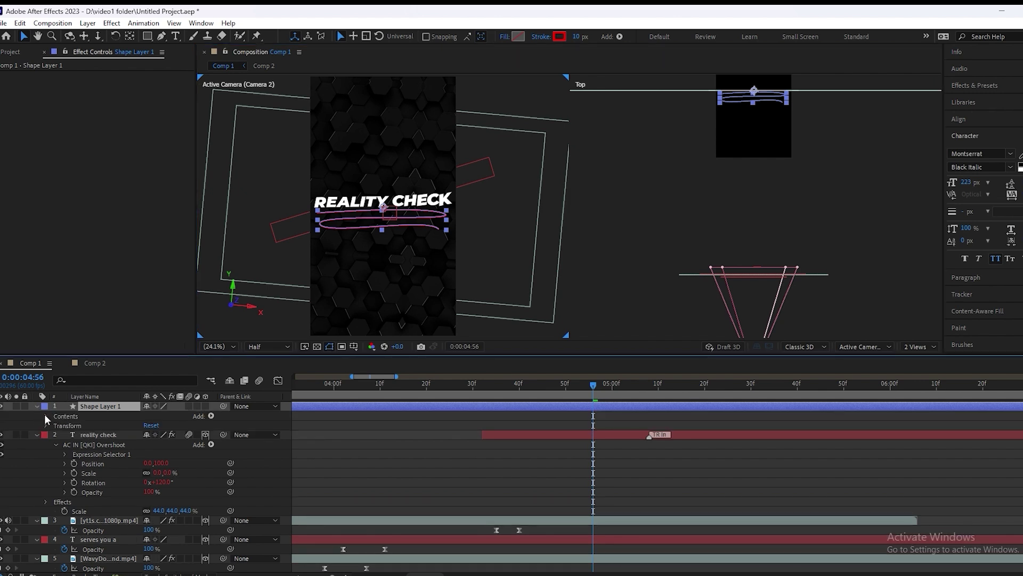
left_click(45, 415)
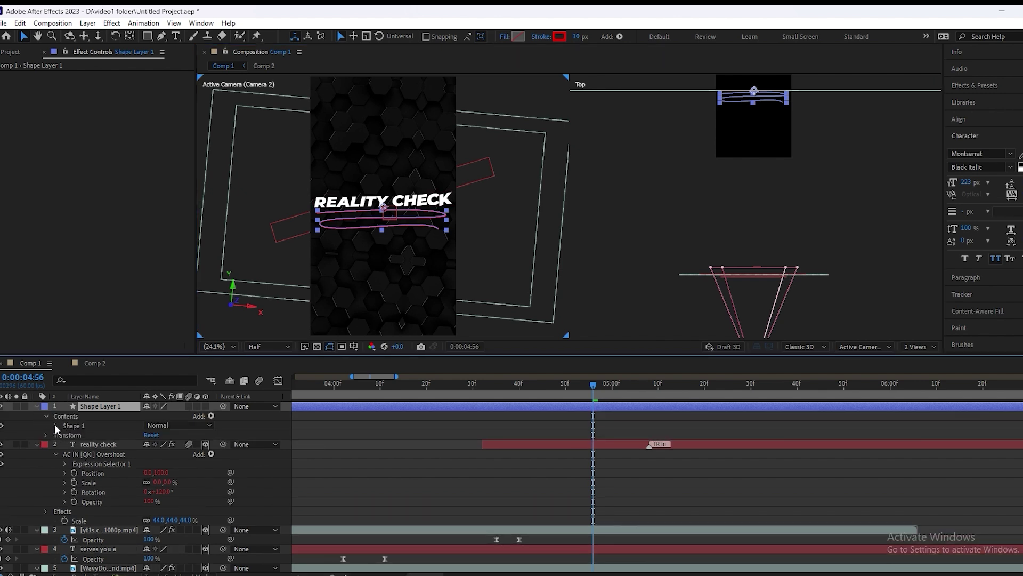
left_click(54, 425)
left_click(65, 444)
scroll(107, 474, "down", 3)
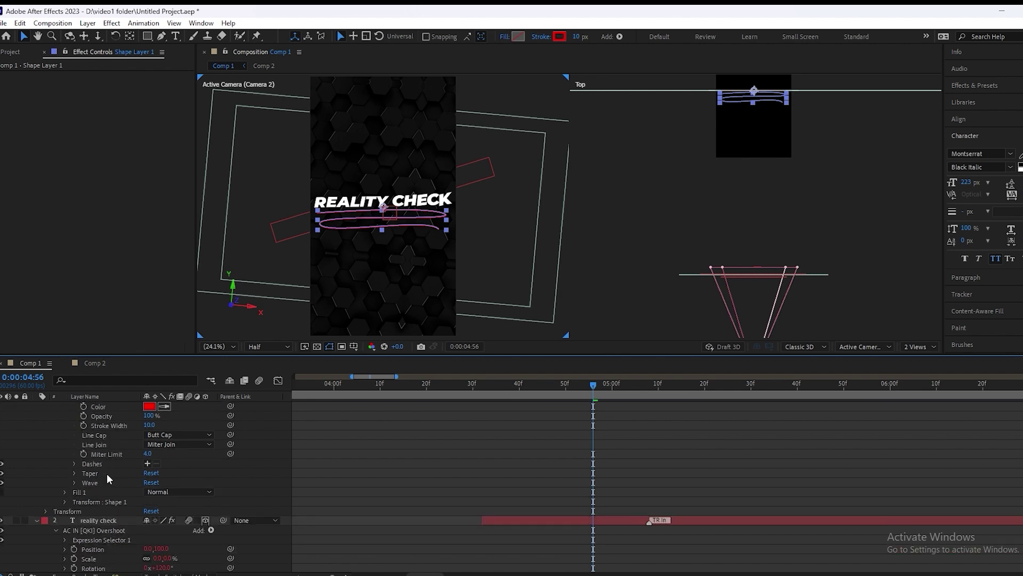
left_click(75, 473)
scroll(90, 477, "down", 1)
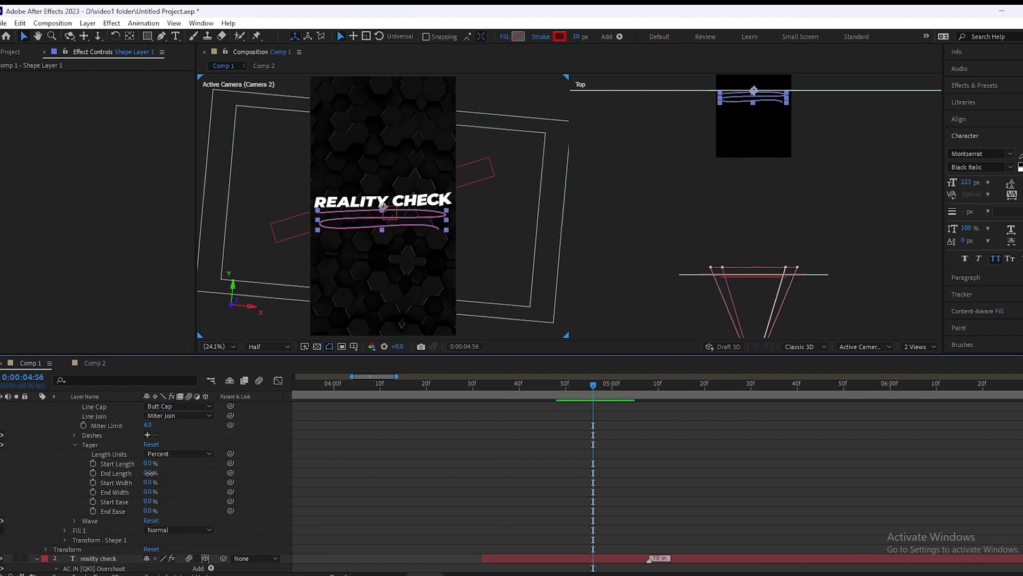
left_click_drag(149, 473, 154, 474)
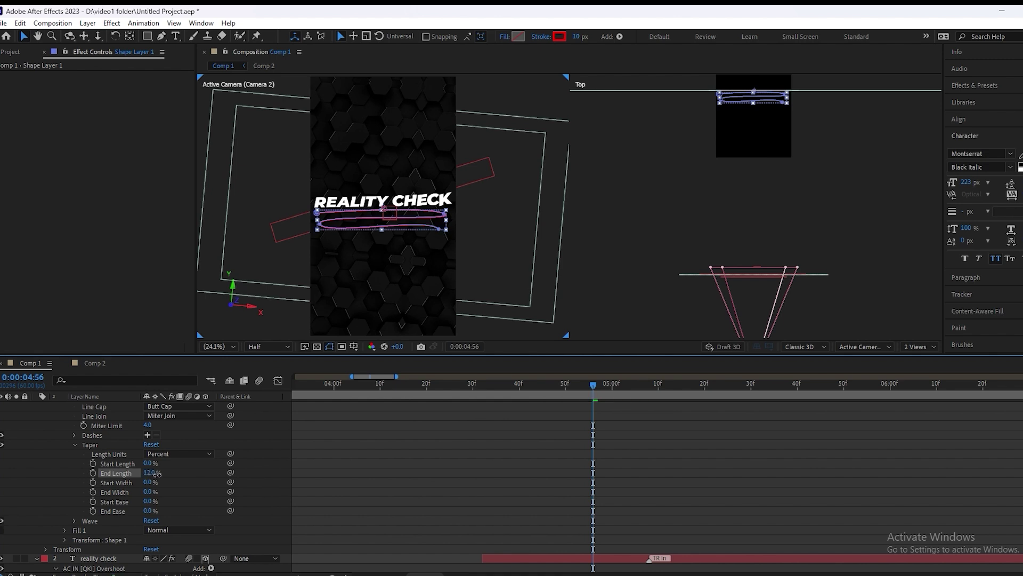
Step: Set the underline stroke's taper End Length to 13% and End Width to 9%
left_click(374, 478)
scroll(415, 228, "up", 3)
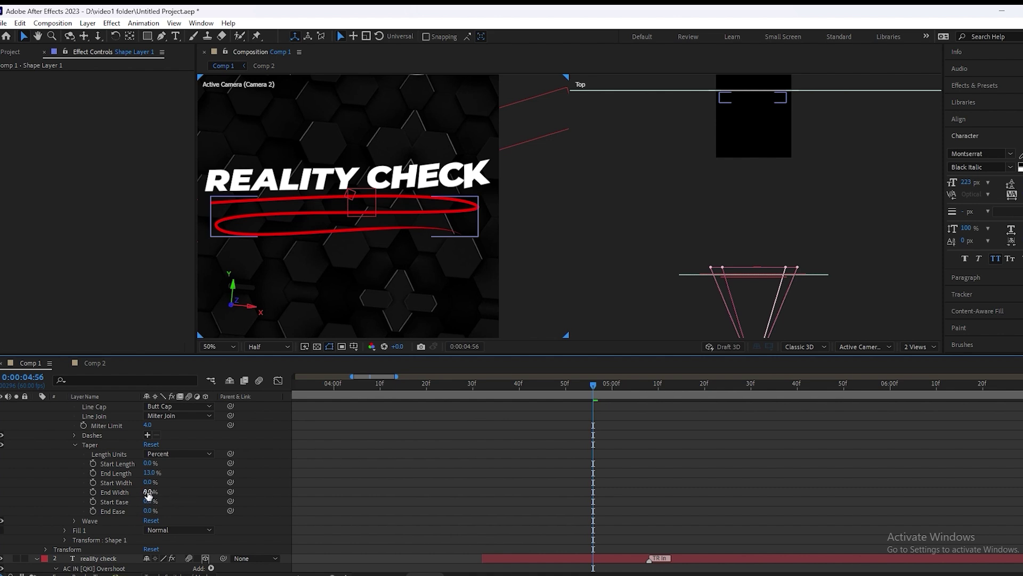
left_click_drag(148, 493, 153, 492)
left_click(468, 482)
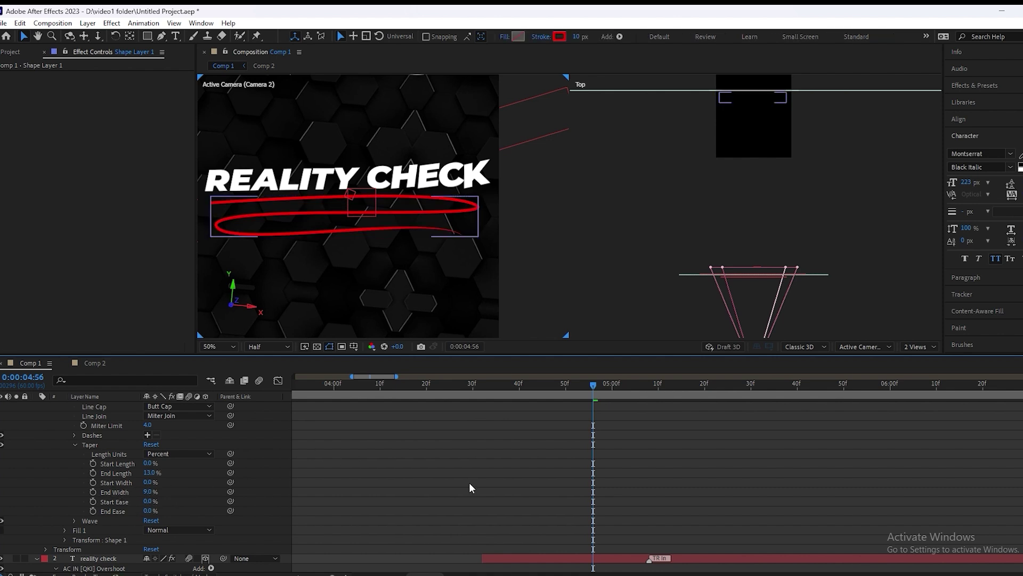
left_click(216, 346)
left_click(221, 357)
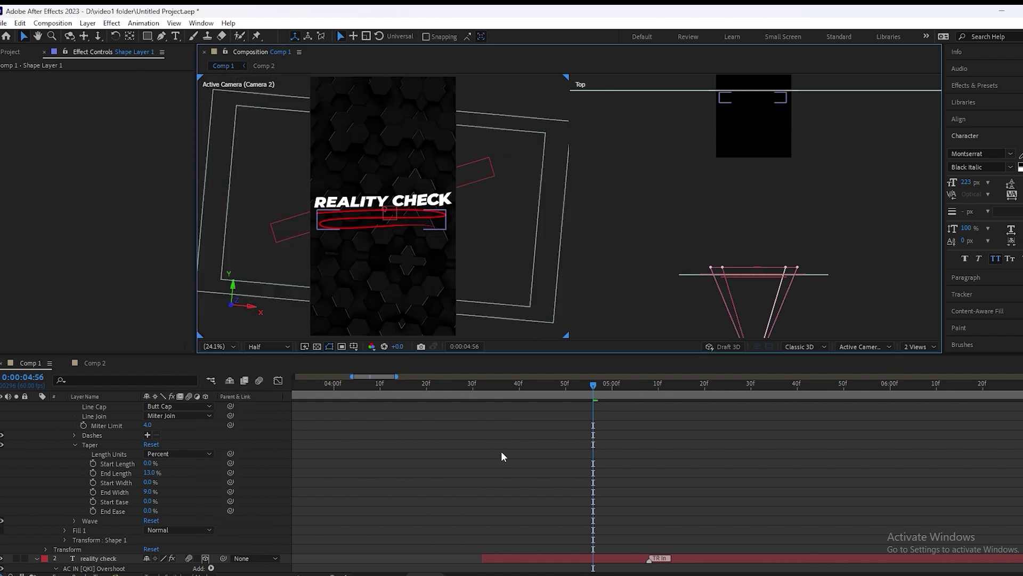
Step: Apply the Deep Glow effect to the underline layer Shape Layer 1
left_click(36, 406)
left_click(101, 409)
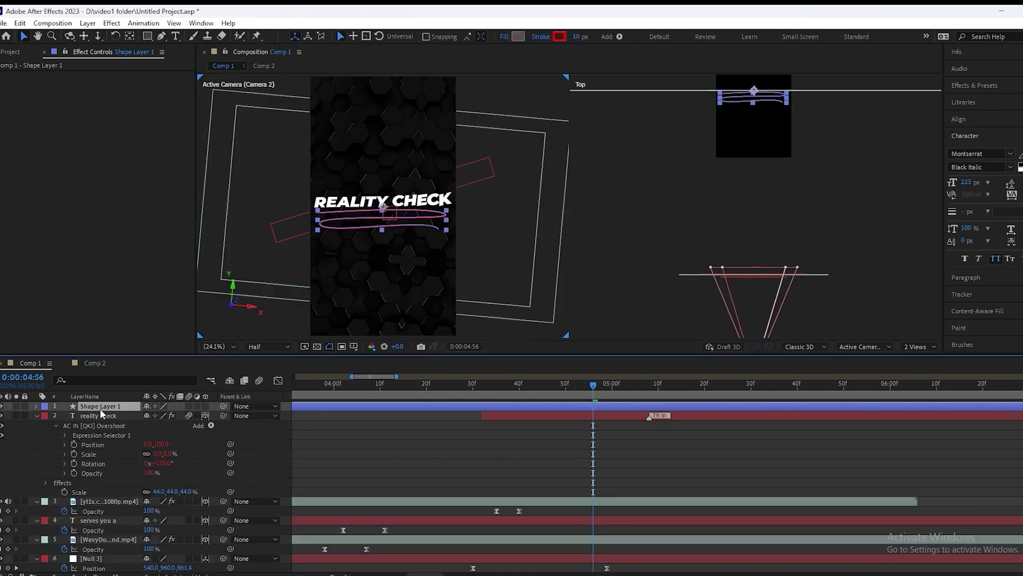
key("ctrl+space")
type("ee")
left_click(62, 425)
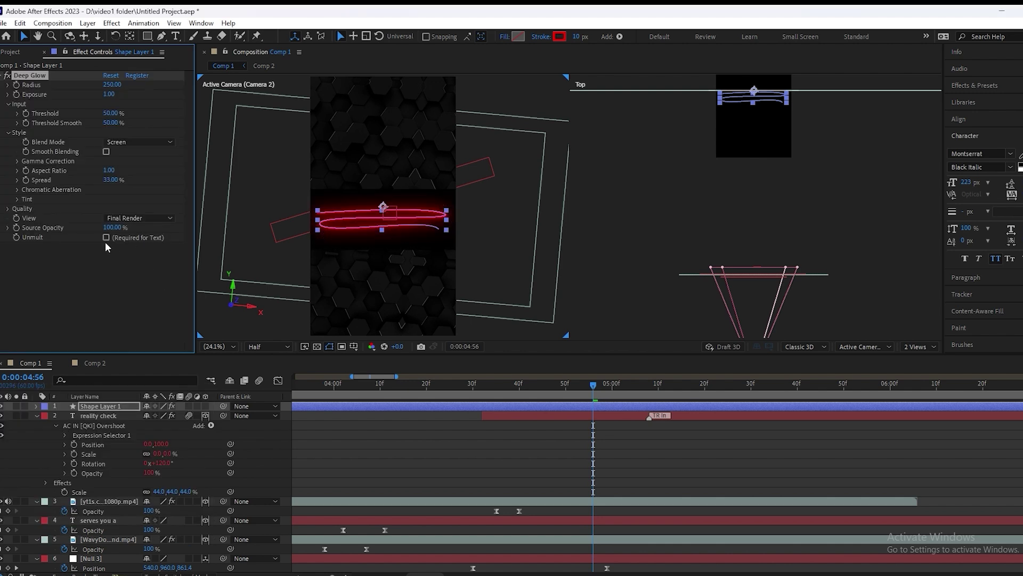
Step: Enable Unmult on the underline's Deep Glow and set its Radius to 400 and Exposure to 0.40
left_click(112, 84)
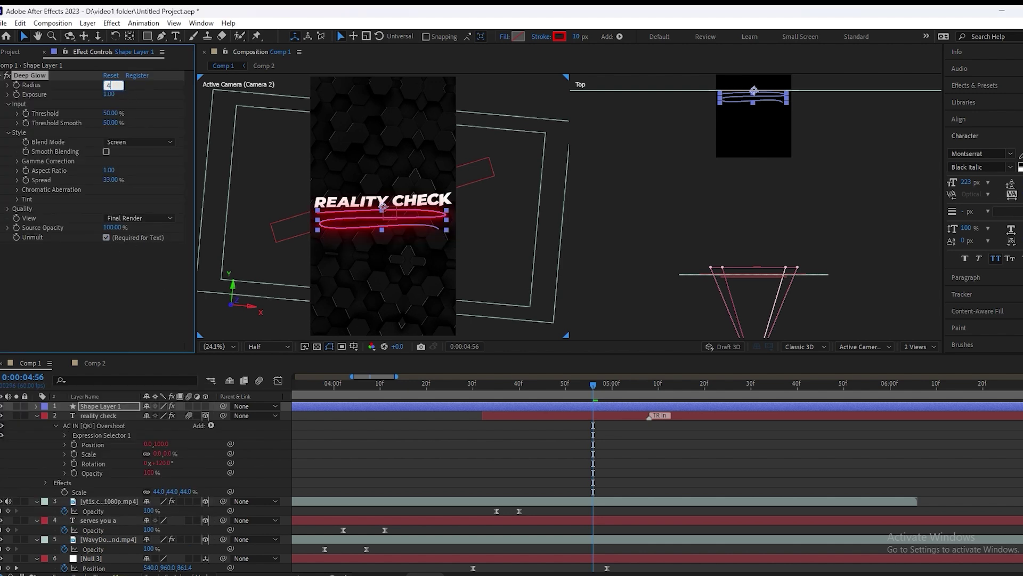
type("400")
key("Return")
left_click(112, 93)
type(".4")
key("Return")
left_click(615, 444)
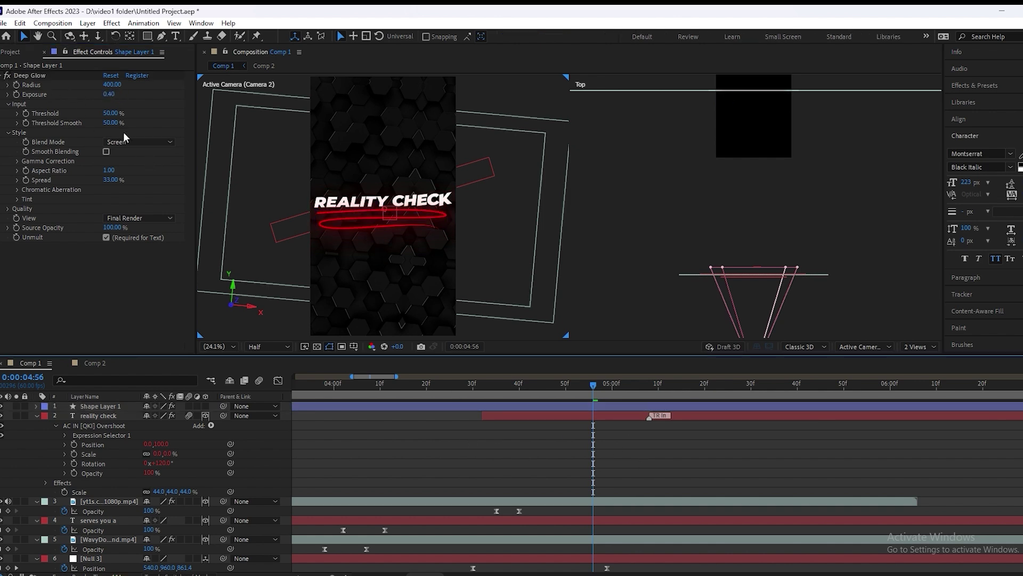
Step: Copy the underline's Deep Glow effect onto the "reality check" text layer
left_click(44, 74)
left_click(405, 201)
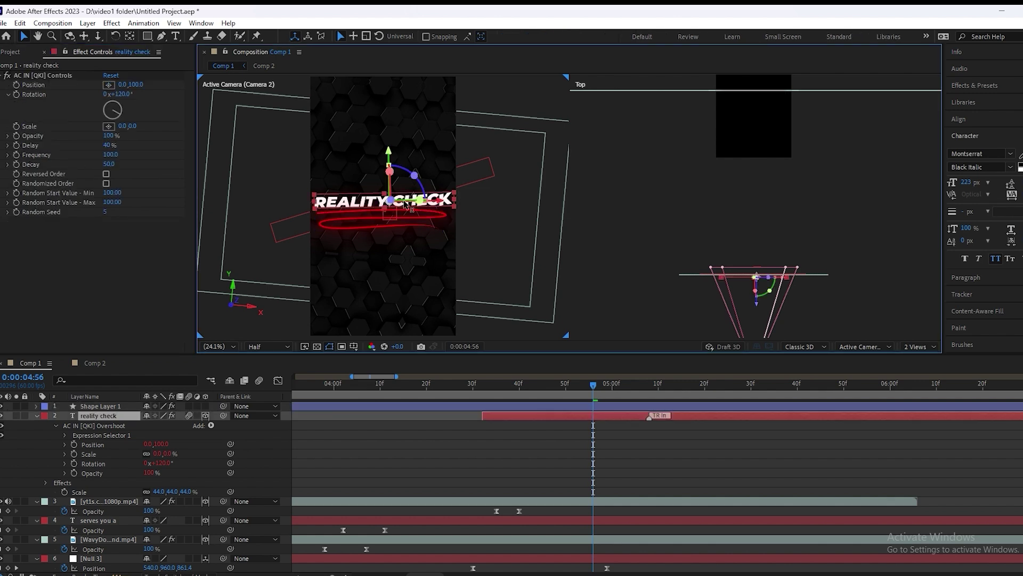
key("ctrl+v")
left_click(475, 423)
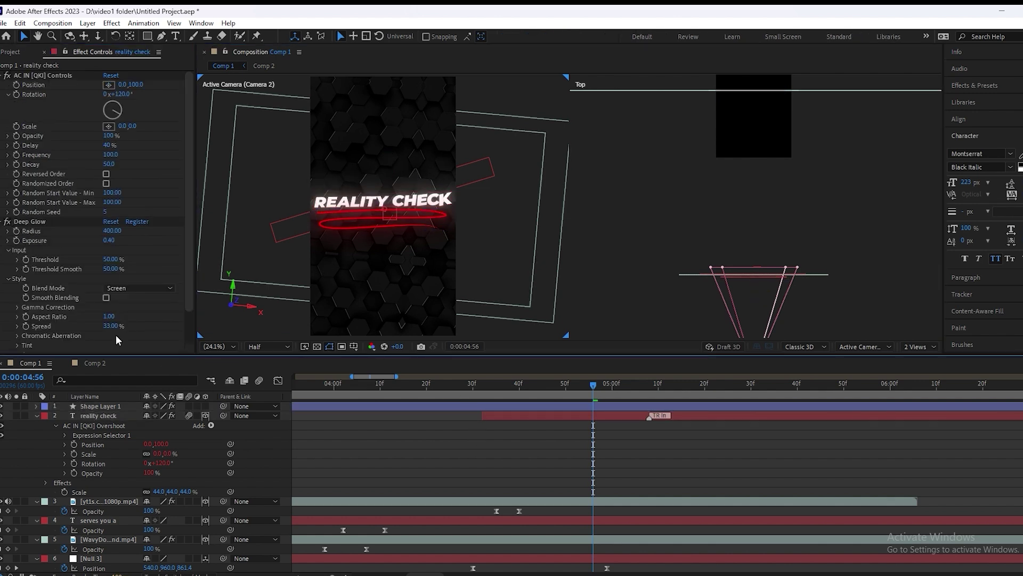
Step: Apply the "mohi drop shadow" preset to the "reality check" text layer
left_click(110, 407)
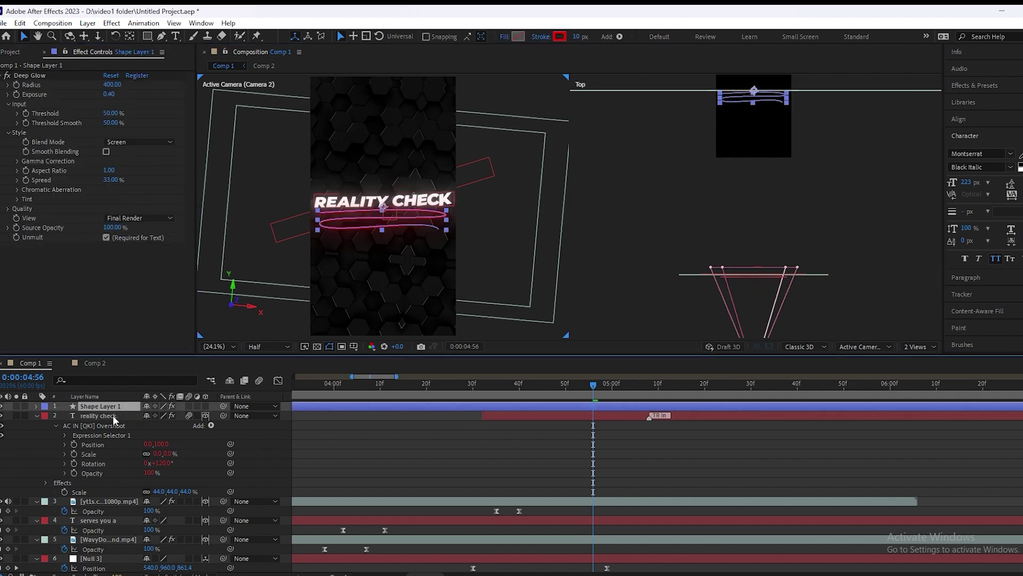
left_click(112, 416)
key("ctrl+space")
type("m")
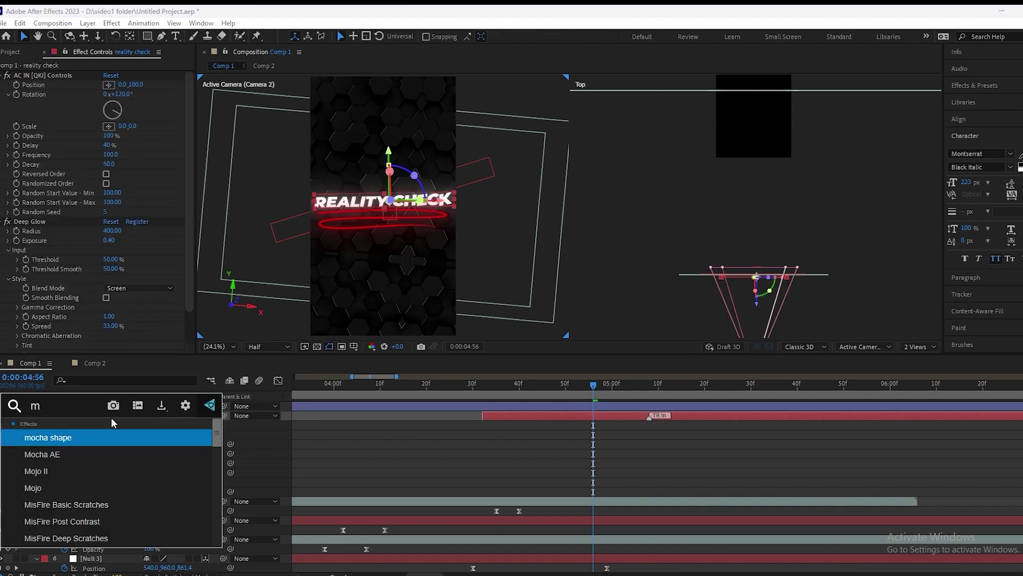
type("ohi")
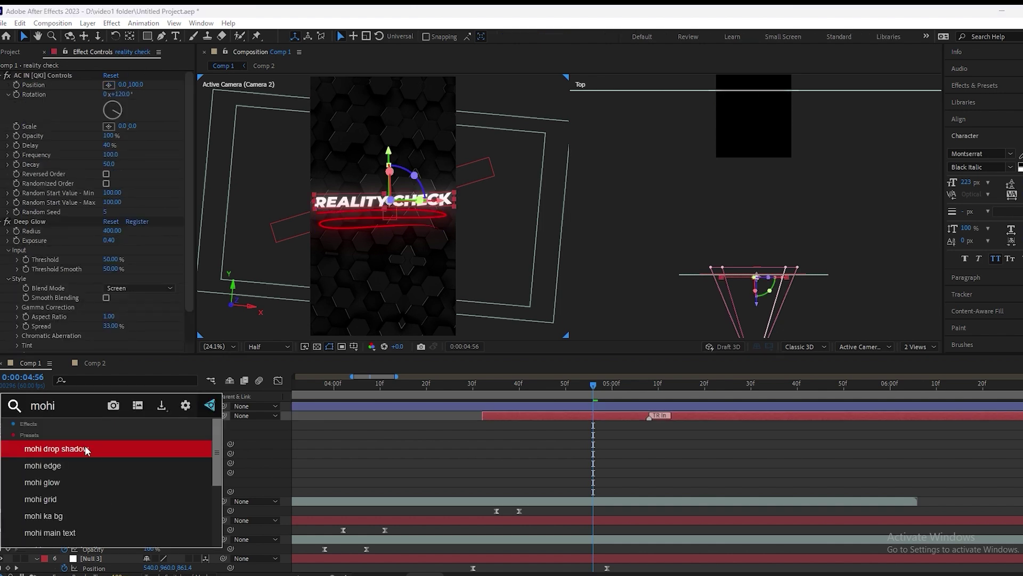
left_click(85, 446)
scroll(50, 230, "down", 2)
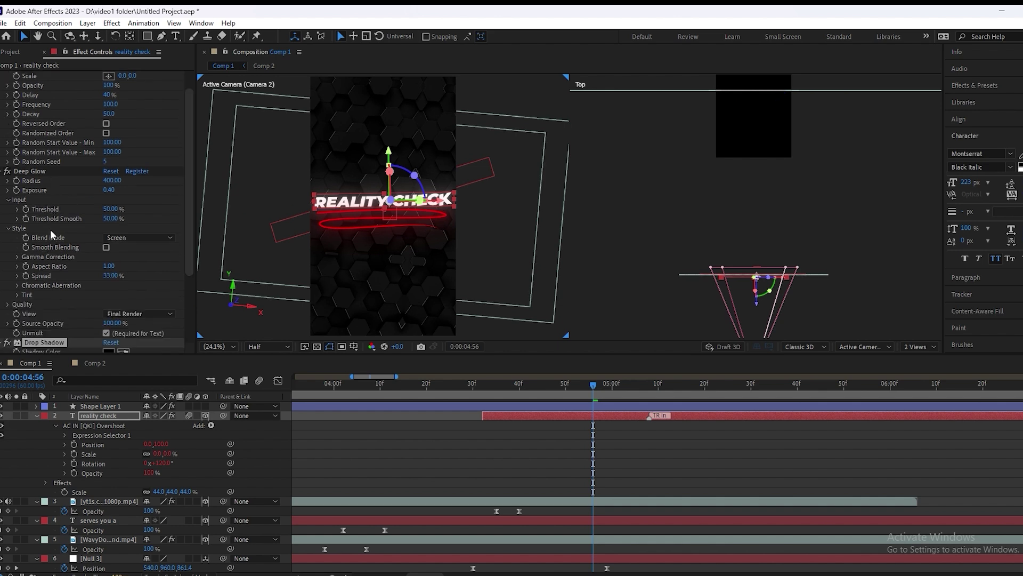
Step: Add Trim Paths to the contents of Shape Layer 1 and expand its properties
left_click(610, 406)
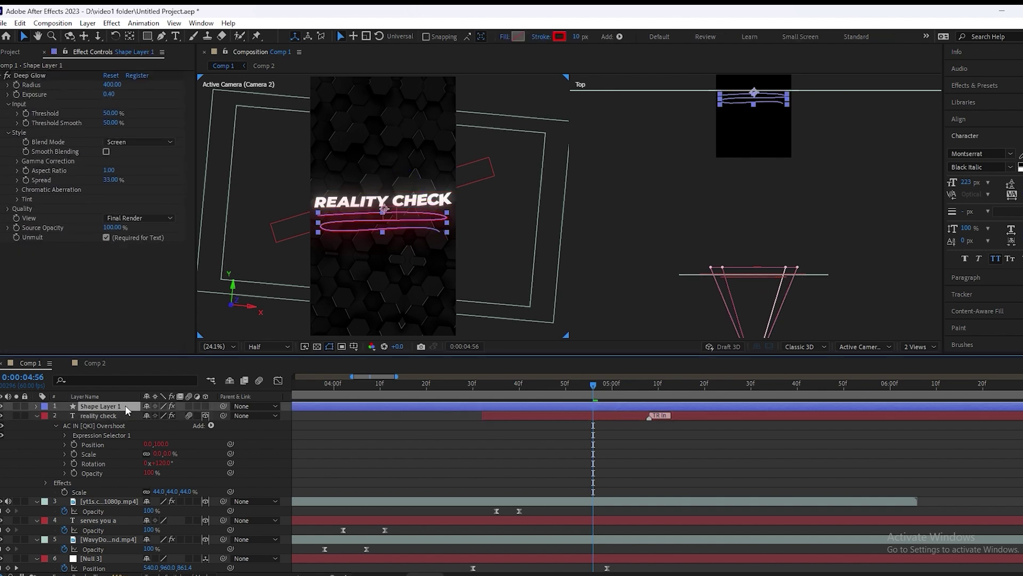
left_click(37, 405)
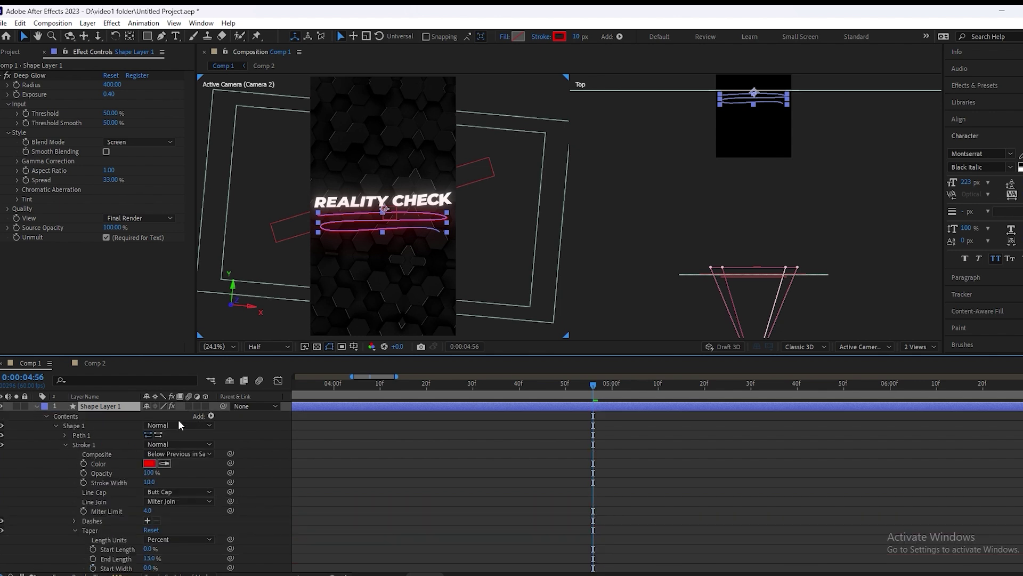
left_click(47, 416)
left_click(211, 416)
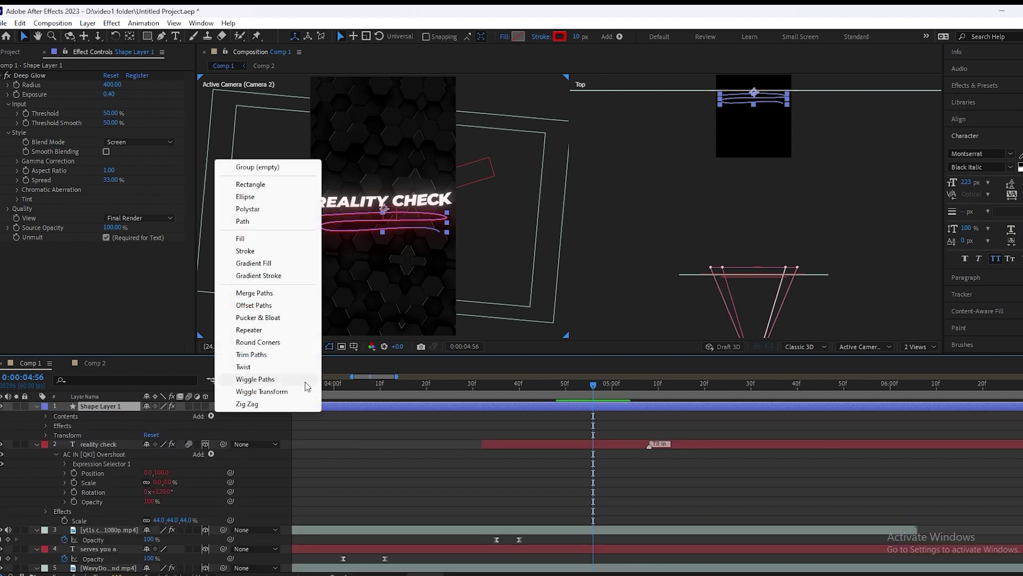
left_click(258, 356)
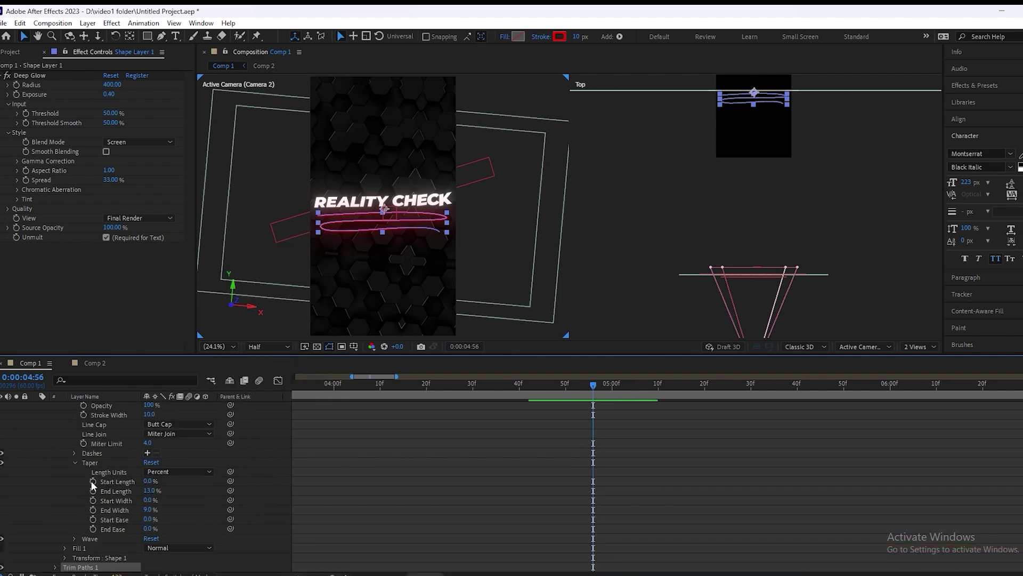
scroll(436, 497, "down", 4)
left_click(56, 424)
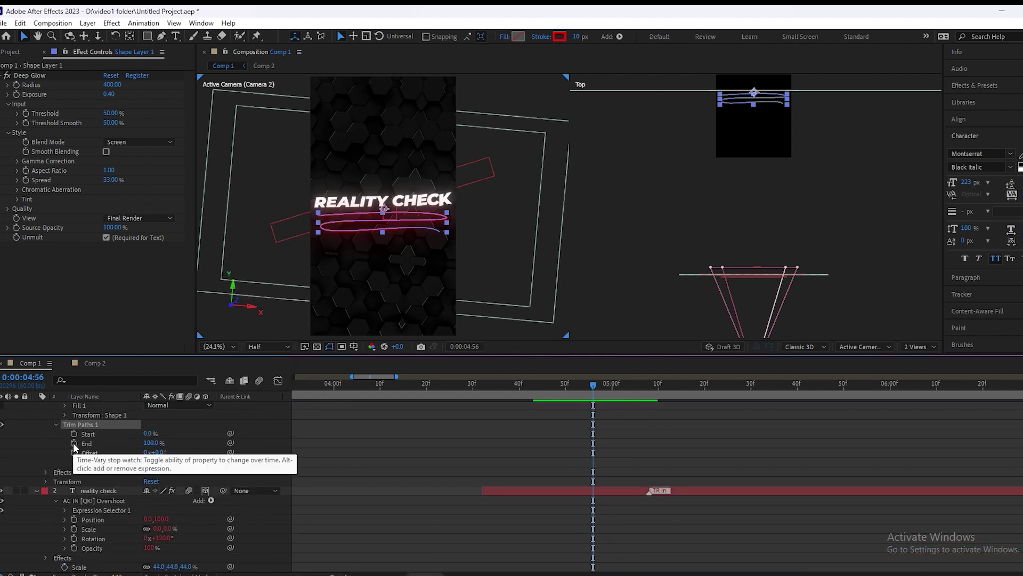
Step: Keyframe the Trim Paths End from 0% at 0:00:04:46 to 100% at 0:00:04:56, with Easy Ease on both keyframes
left_click(73, 443)
left_click_drag(581, 388, 547, 388)
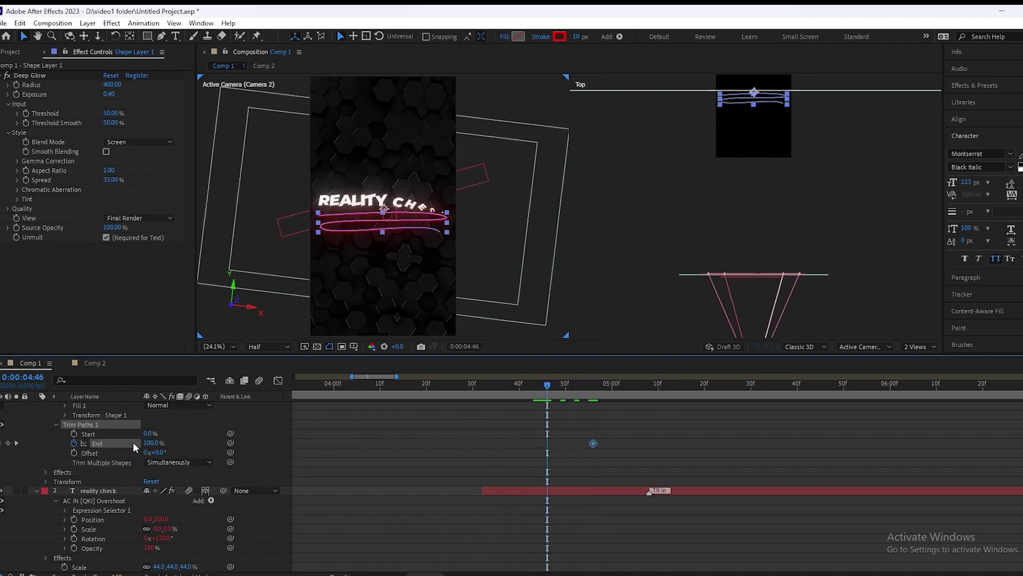
type("0")
key("Return")
left_click_drag(618, 438, 513, 458)
key("F9")
left_click(568, 442)
left_click_drag(551, 382, 531, 402)
scroll(91, 475, "up", 10)
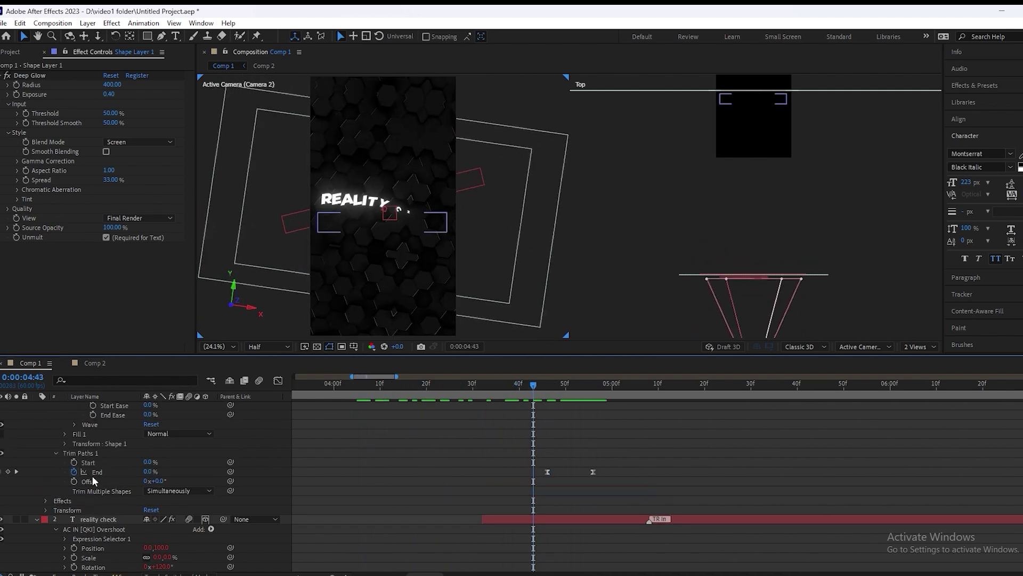
Step: Make Shape Layer 1 a 3D layer and collapse its properties
left_click(36, 406)
left_click_drag(533, 385, 599, 396)
left_click(95, 405)
left_click(205, 406)
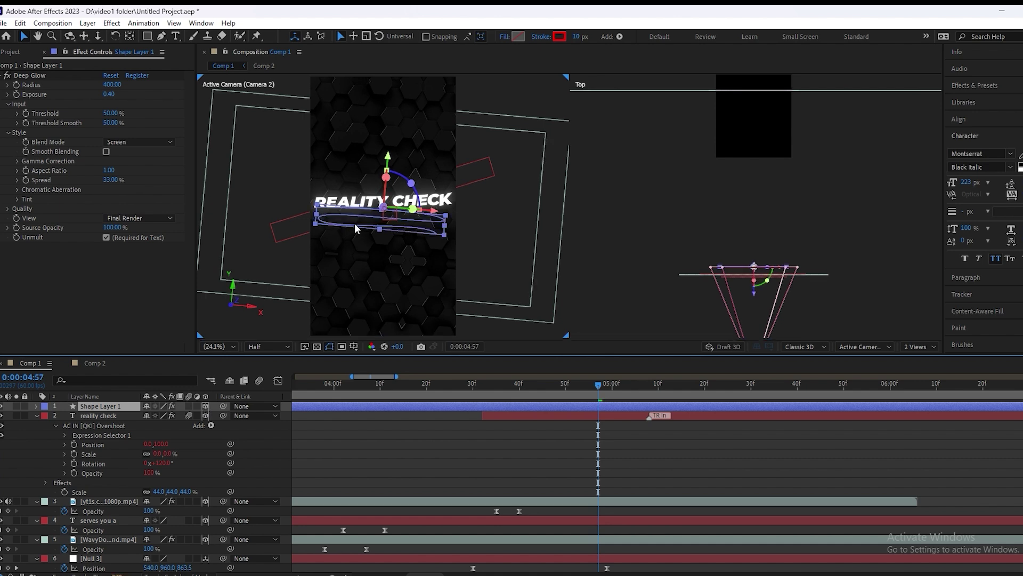
Step: Set the underline's Z Rotation to -5° and move it forward in depth so it sits beneath "reality check"
scroll(346, 234, "up", 1)
left_click(106, 408)
key("r")
left_click_drag(158, 443, 147, 444)
left_click(434, 469)
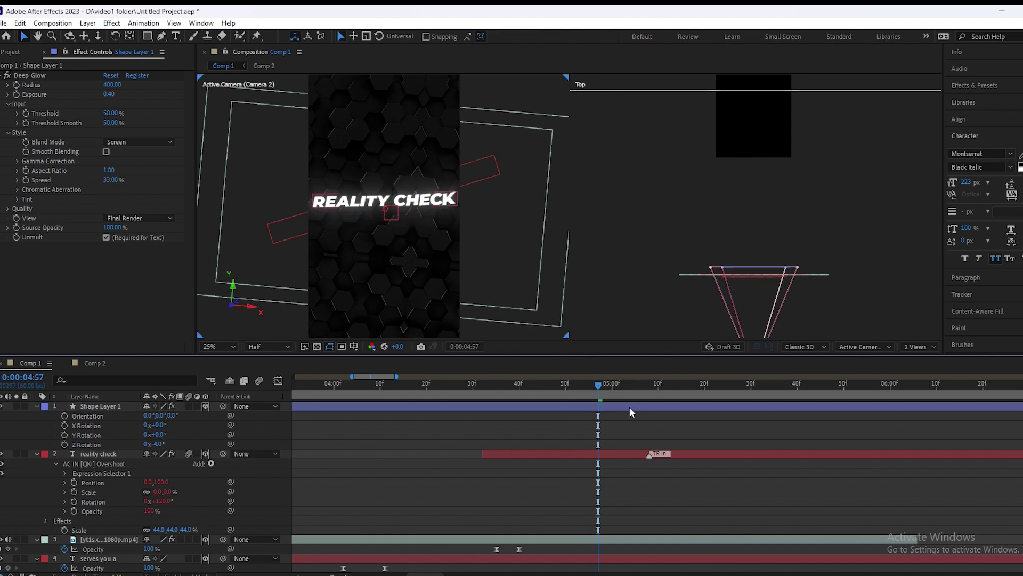
left_click(670, 396)
left_click(643, 409)
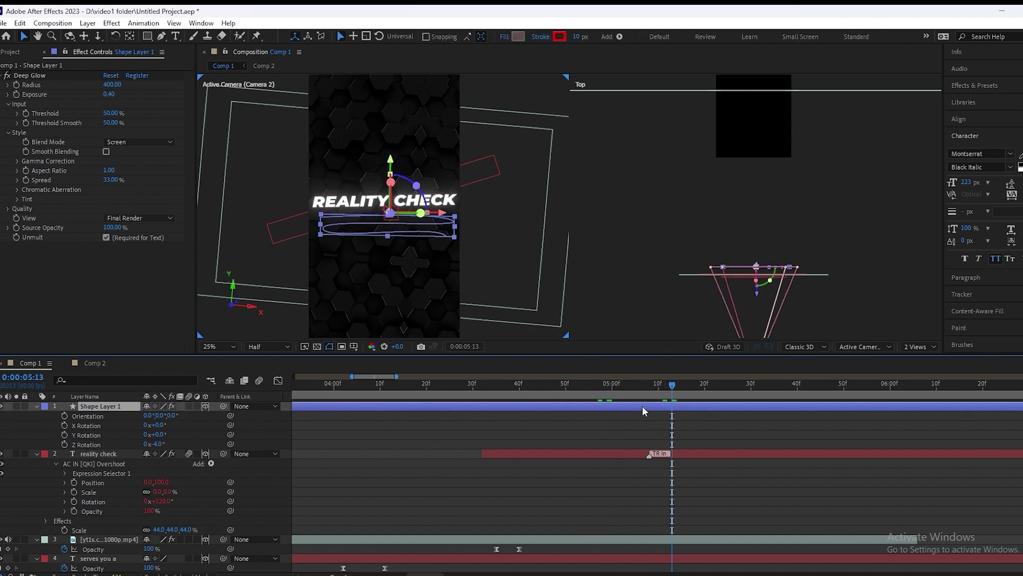
key("u")
left_click(613, 397)
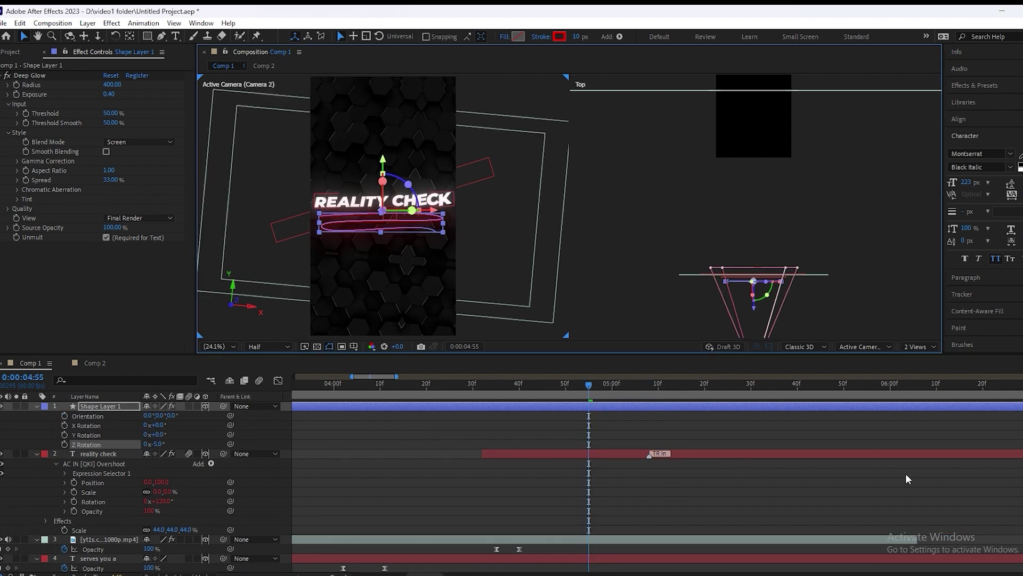
left_click(843, 434)
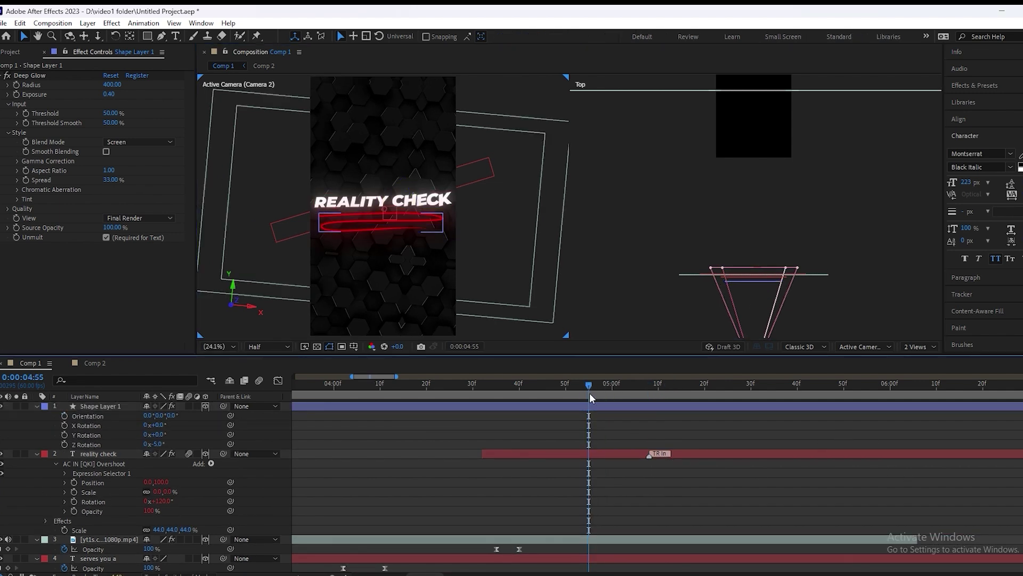
Step: Retime the underline's Trim Paths End keyframes to 0:00:04:40 and 0:00:04:53
left_click(593, 406)
key("u")
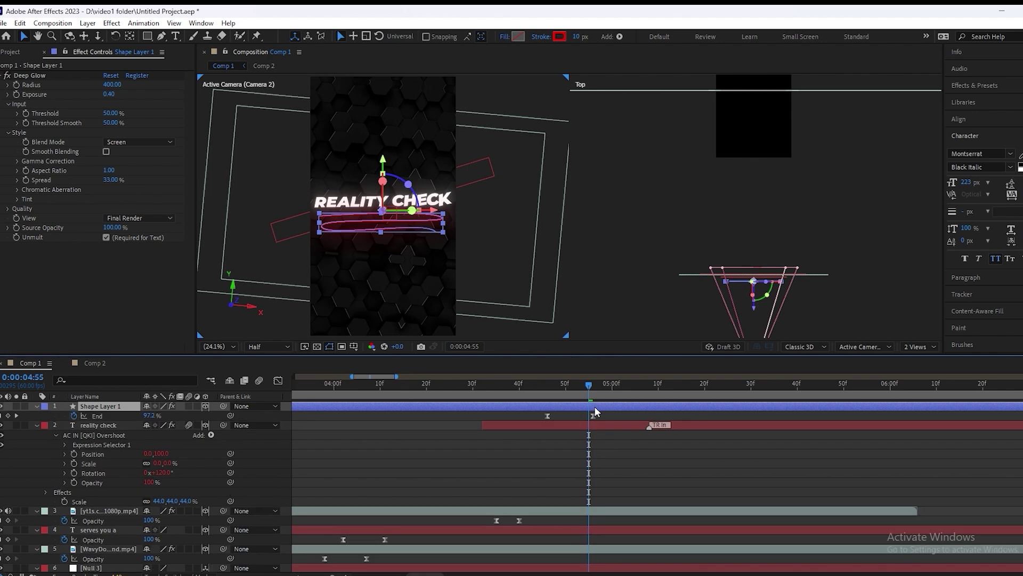
left_click_drag(591, 398, 610, 415)
scroll(549, 411, "up", 1)
left_click_drag(566, 387, 292, 397)
scroll(370, 423, "down", 3)
scroll(370, 423, "up", 3)
Step: Preview the transition from "serves you a" to "reality check" with the underline drawing on
key("space")
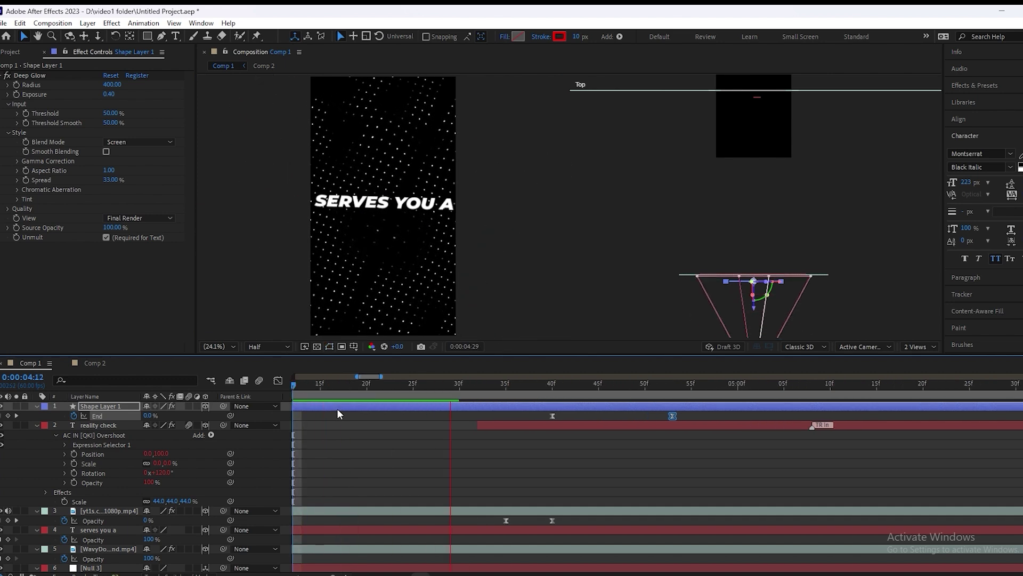
key("space")
left_click_drag(642, 394, 309, 389)
key("space")
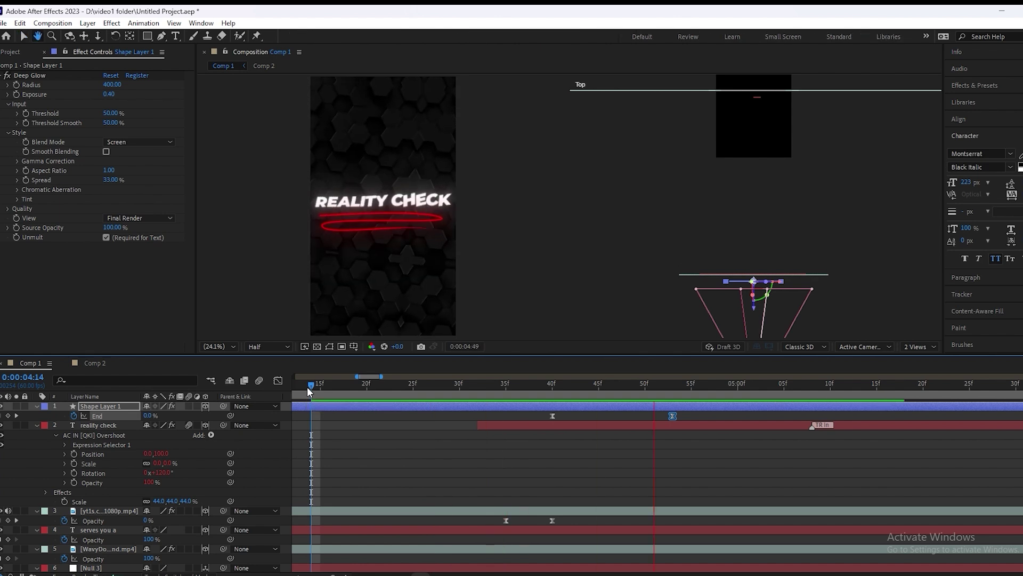
key("space")
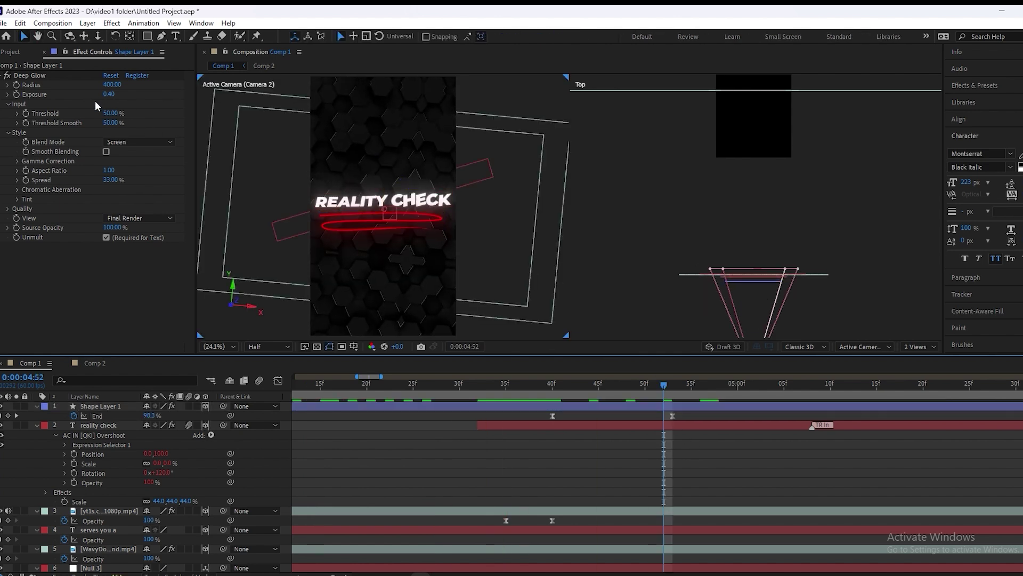
Step: Add Comp 2 from the project to Comp 1 as the topmost layer
left_click(9, 52)
left_click(30, 207)
left_click(33, 196)
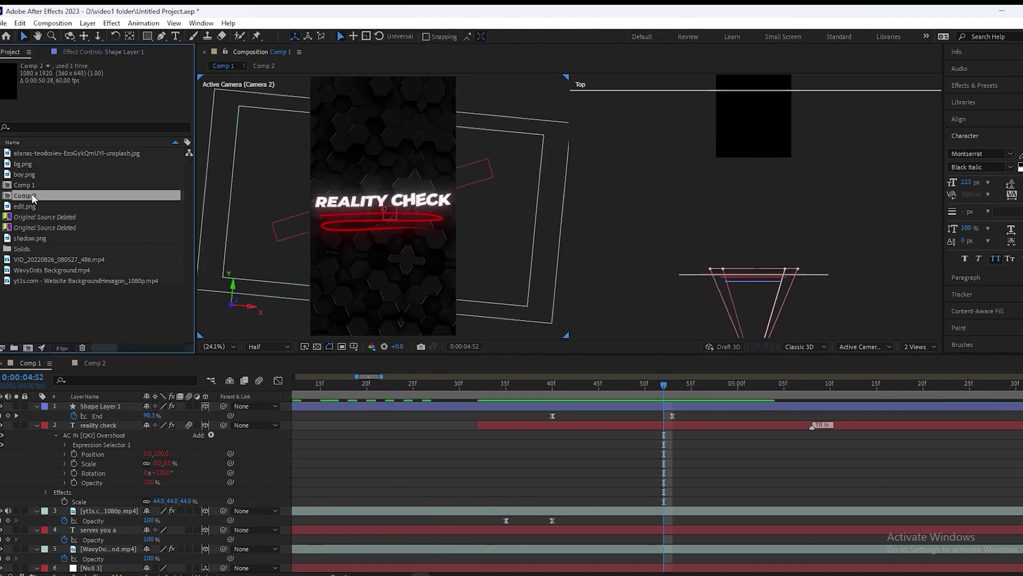
left_click_drag(29, 199, 105, 408)
Step: Apply a red Fill effect to the Comp 2 layer
key("ctrl+space")
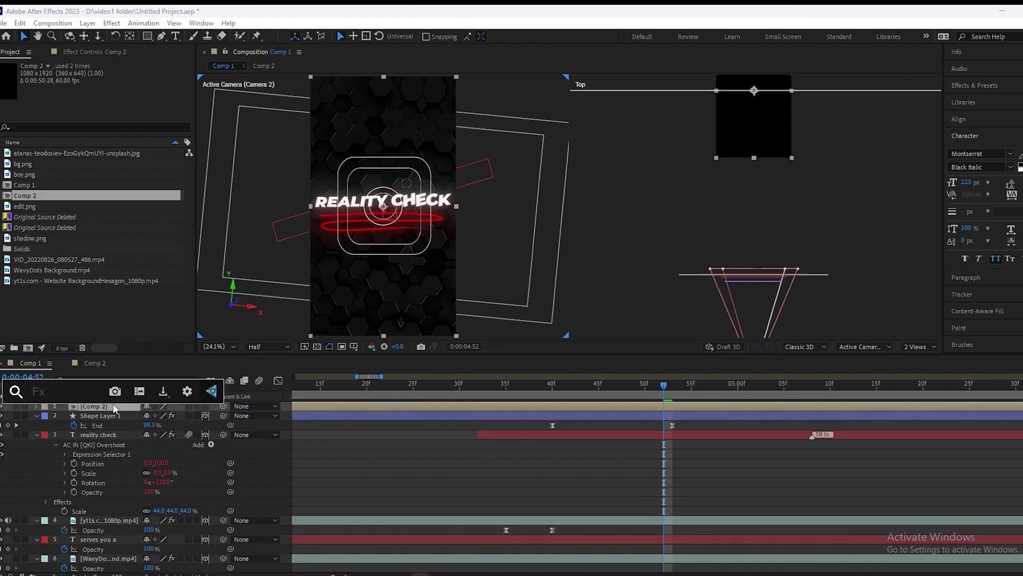
type("fill")
left_click(67, 423)
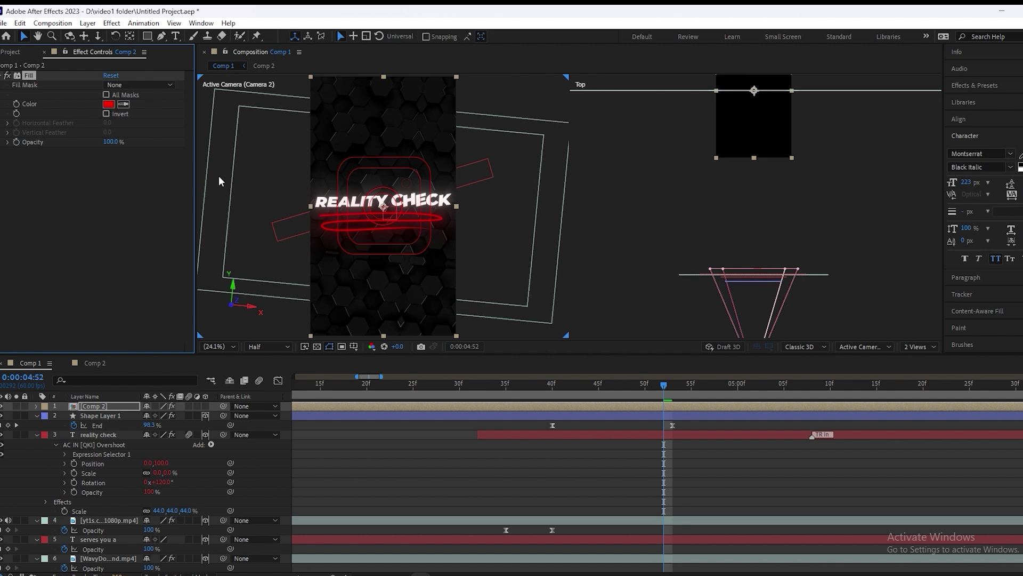
Step: Copy the Deep Glow effect from the "reality check" layer onto the Comp 2 layer
left_click(103, 540)
left_click(100, 435)
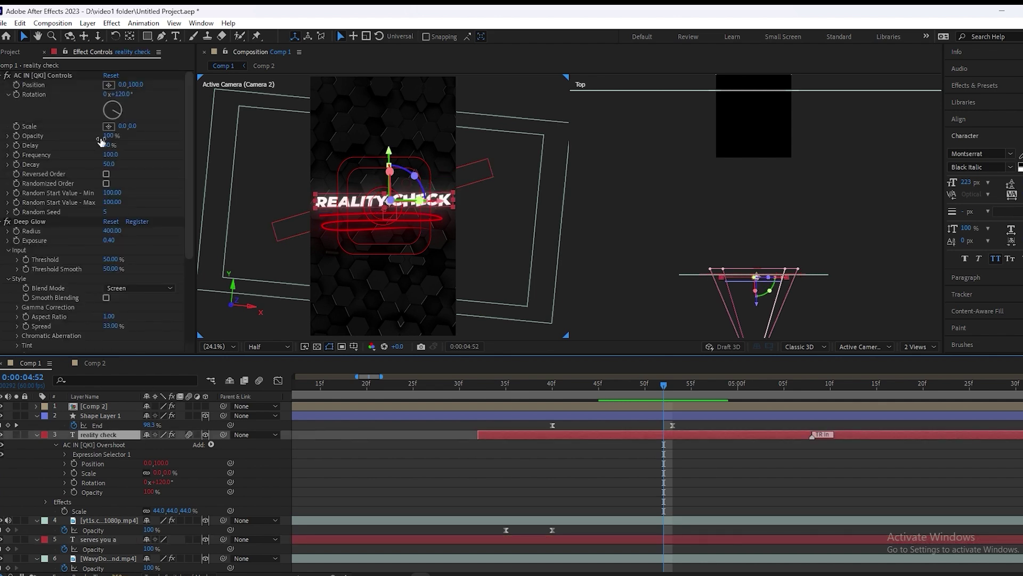
left_click(34, 221)
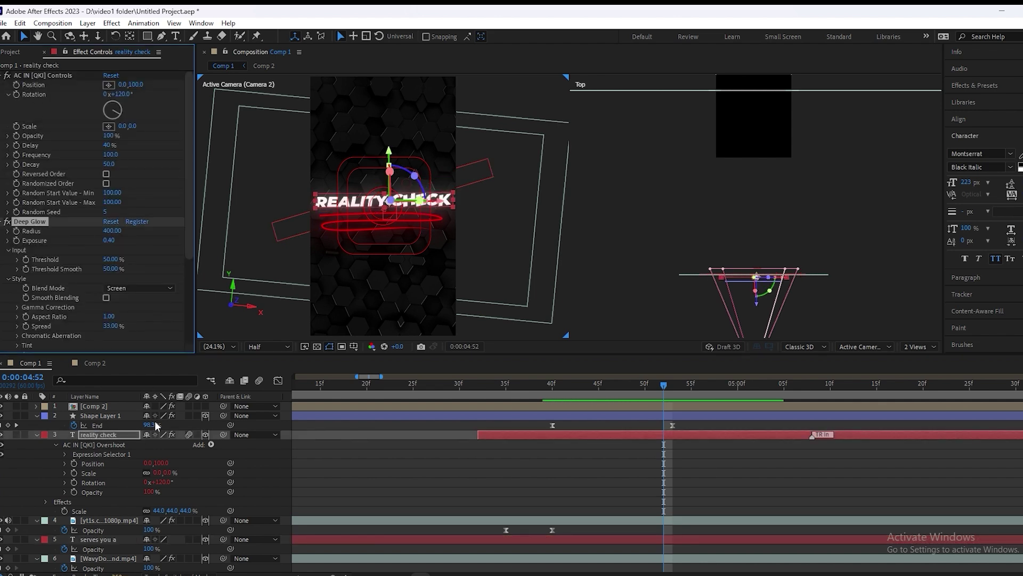
left_click(101, 407)
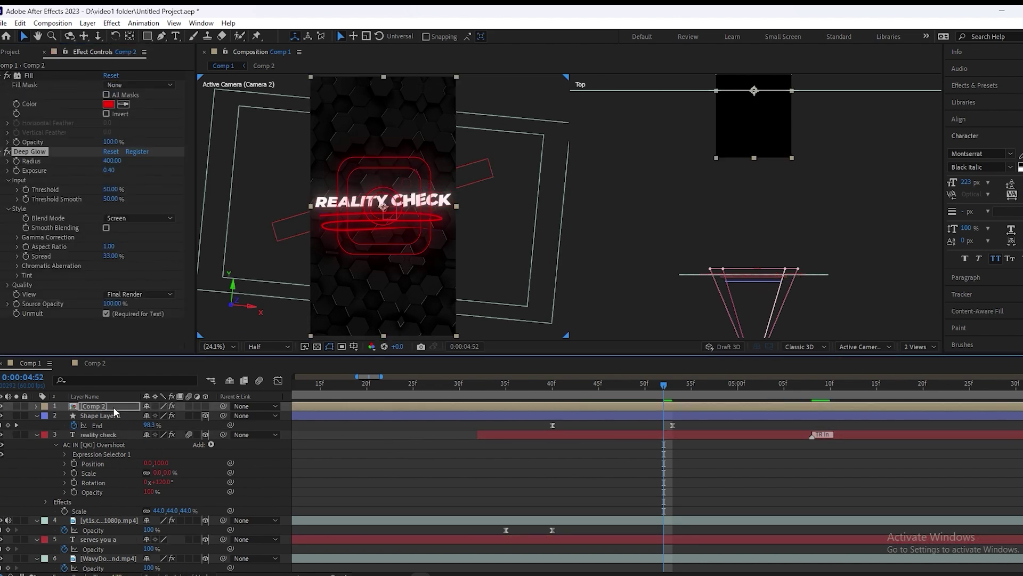
Step: Scale Comp 2 to 108% and bring it forward in depth as a 3D layer, in front of the hexagon background
key("s")
left_click_drag(158, 415, 167, 415)
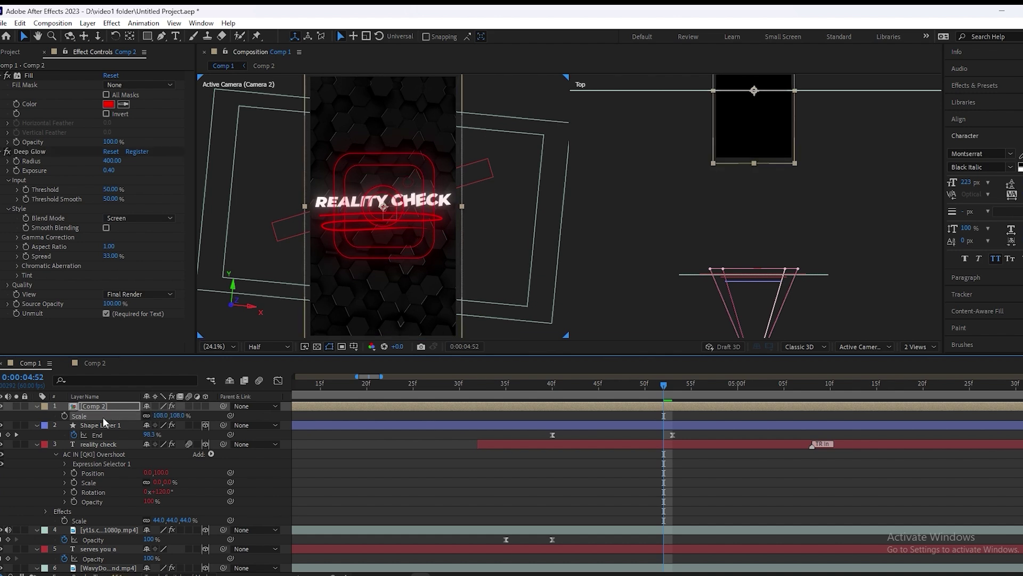
left_click(206, 407)
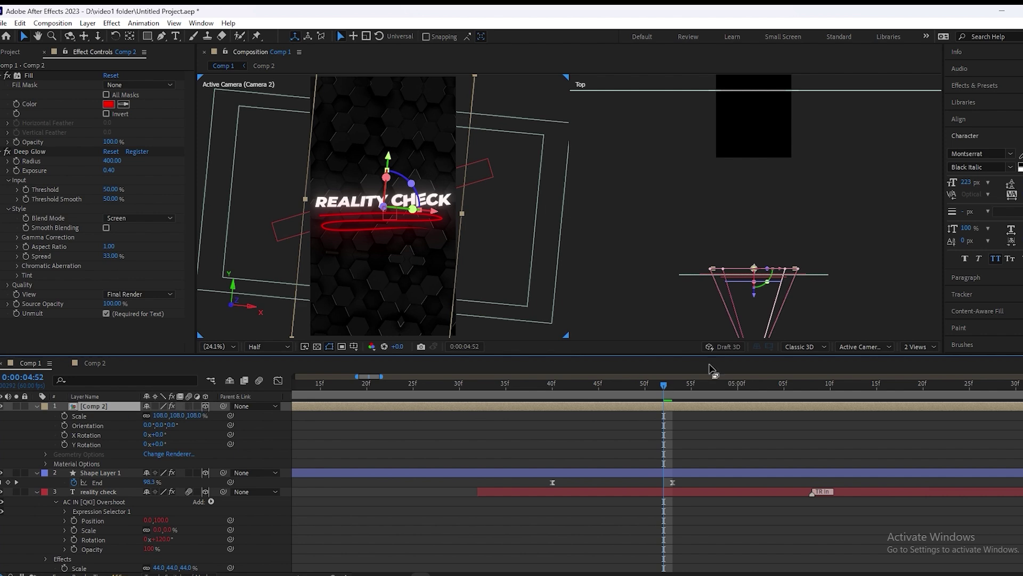
left_click_drag(756, 295, 756, 310)
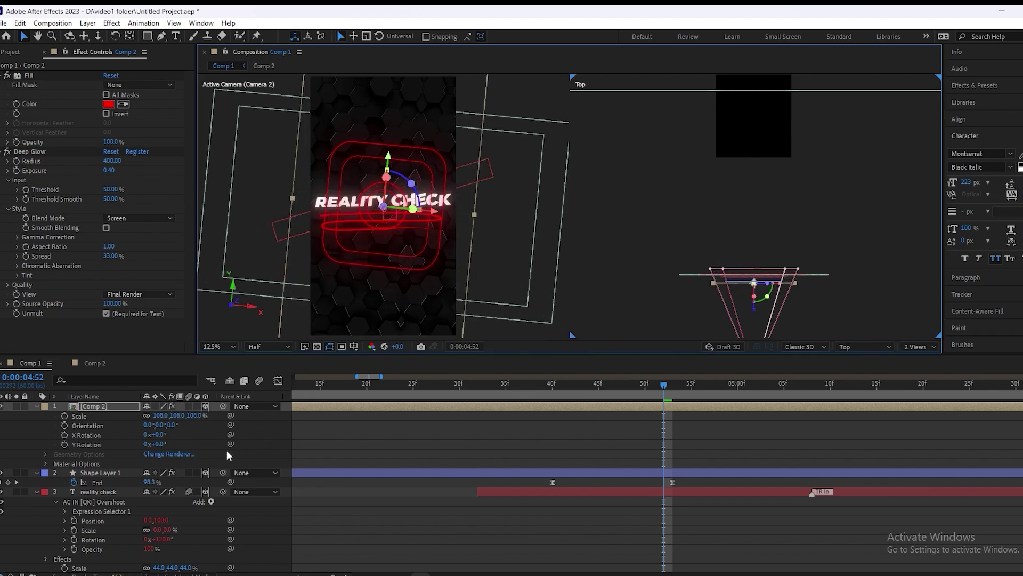
Step: Set the Comp 2 layer's scale to 91% and place it directly below the "reality check" layer in the stack
key("u")
key("s")
left_click_drag(160, 416, 155, 418)
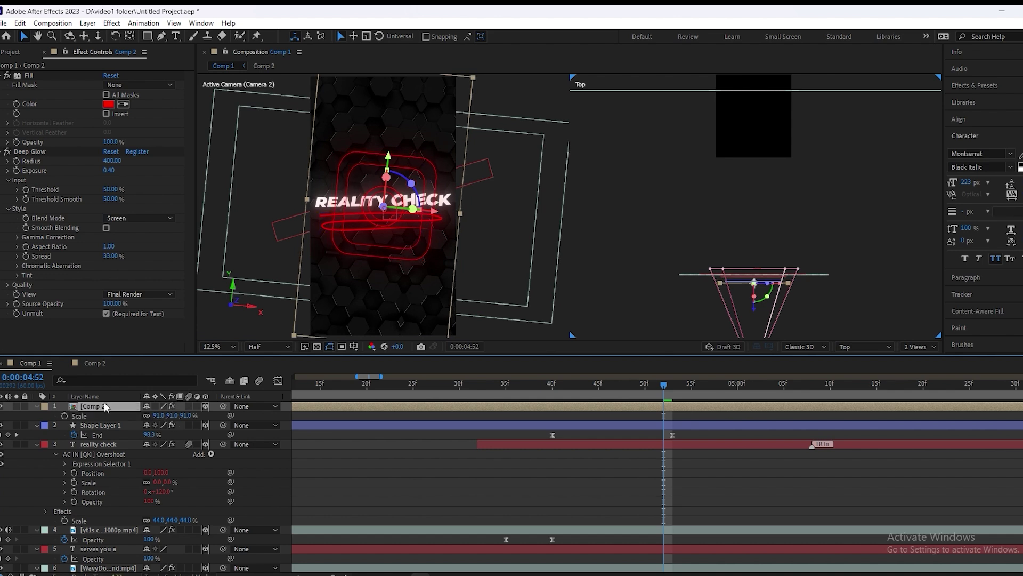
left_click_drag(104, 408, 117, 480)
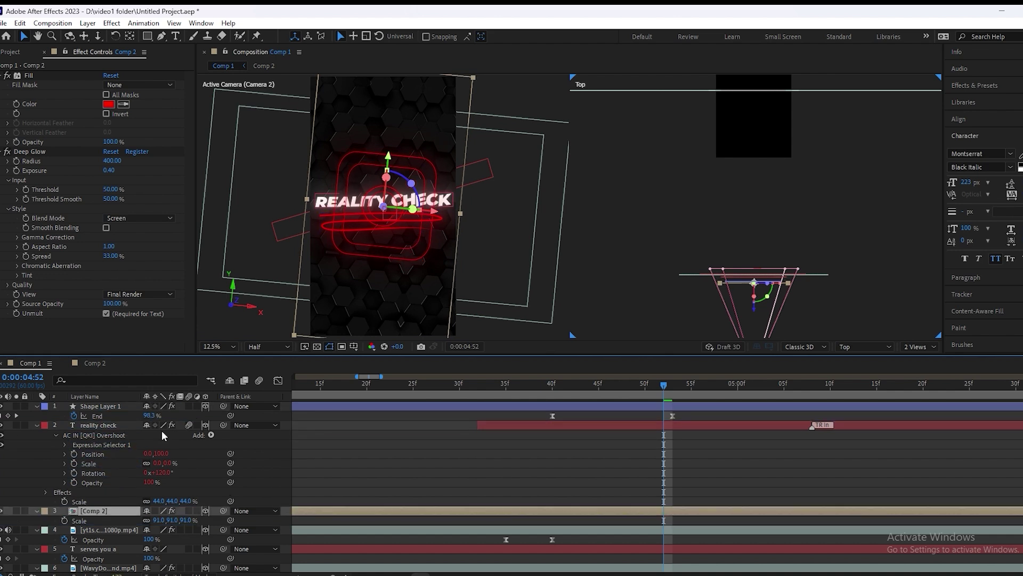
Step: Raise the Comp 2 graphic so its center sits above the "reality check" text and push it slightly back in depth
left_click(389, 266)
left_click_drag(389, 266, 390, 239)
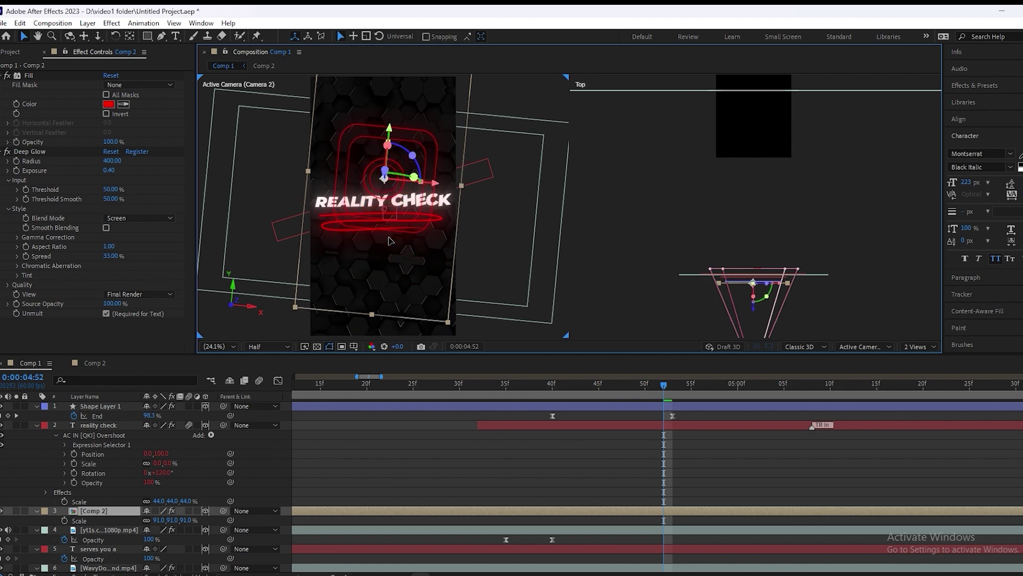
scroll(336, 199, "up", 2)
scroll(336, 200, "up", 1)
scroll(337, 199, "down", 1)
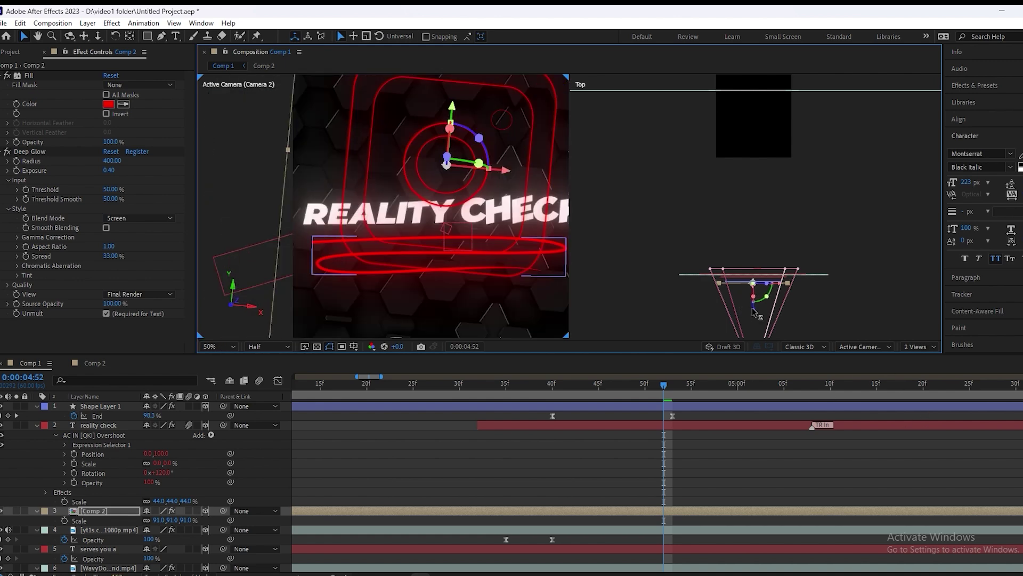
left_click_drag(753, 310, 753, 302)
left_click(218, 346)
left_click(223, 388)
left_click(237, 327)
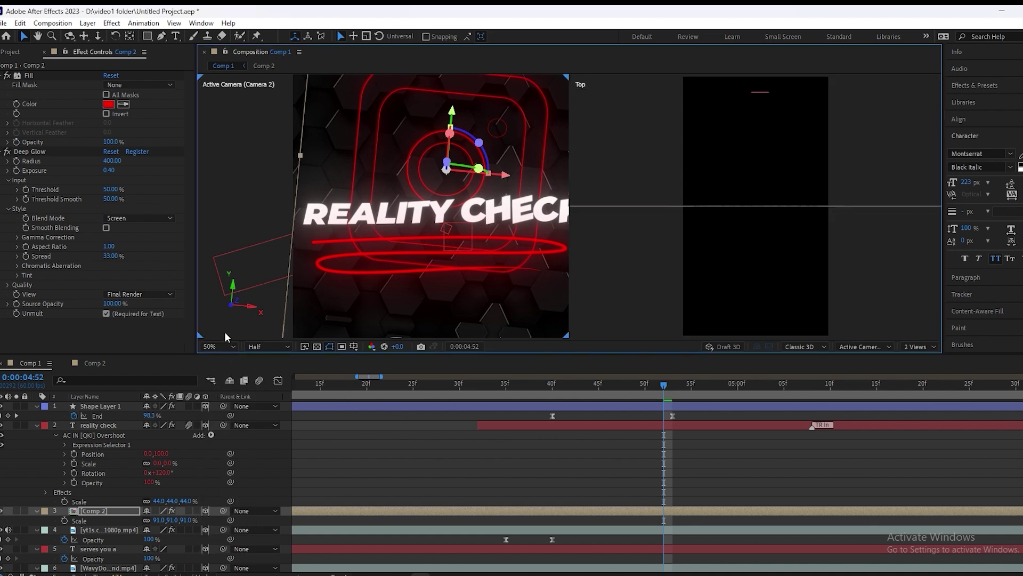
left_click(222, 345)
left_click(218, 355)
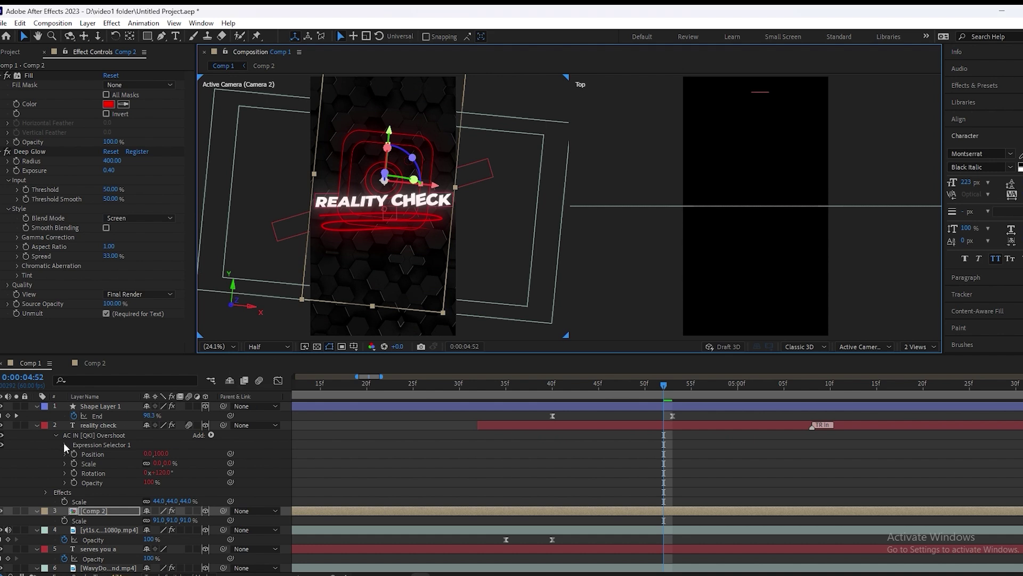
Step: Set Comp 2's Z Rotation to -4° and shift the graphic slightly down behind the text
left_click(104, 513)
key("r")
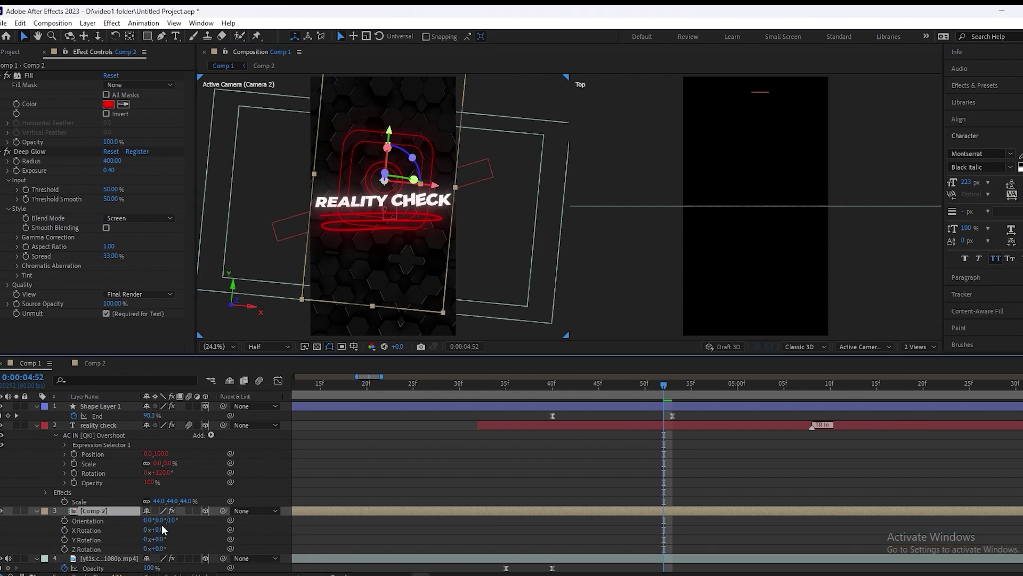
left_click_drag(157, 549, 158, 553)
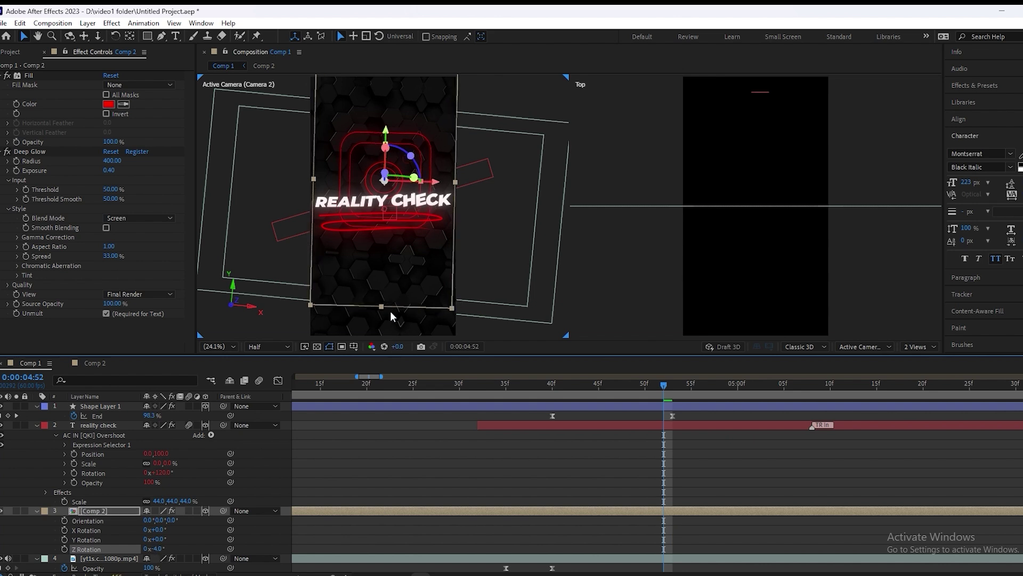
left_click_drag(403, 277, 400, 290)
Step: Set Comp 2's opacity to 62% and nudge the graphic slightly up behind the "reality check" text
left_click(92, 515)
left_click(101, 512)
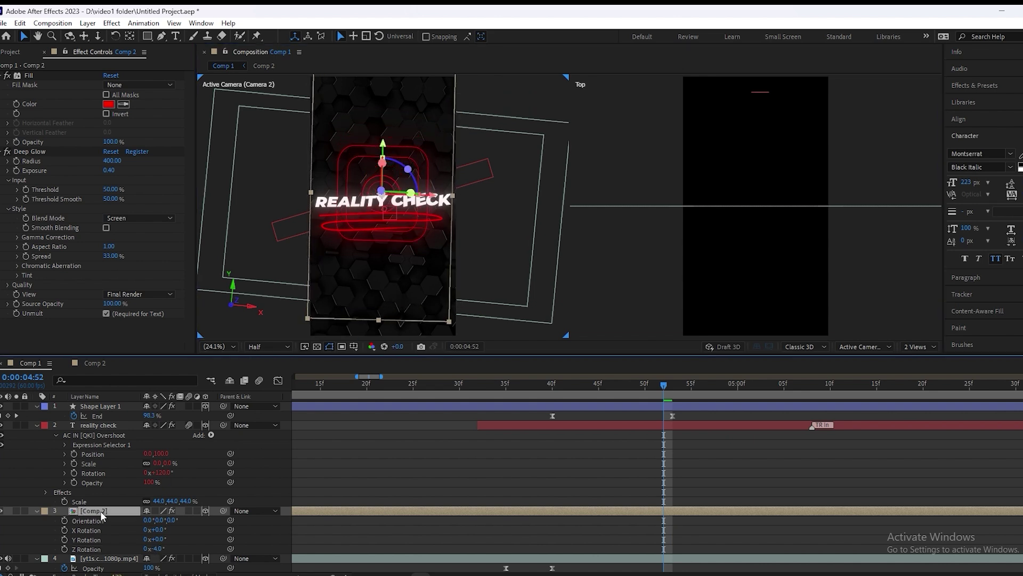
key("t")
mouse_move(135, 530)
left_mouse_down()
mouse_move(122, 533)
mouse_move(130, 529)
left_mouse_up()
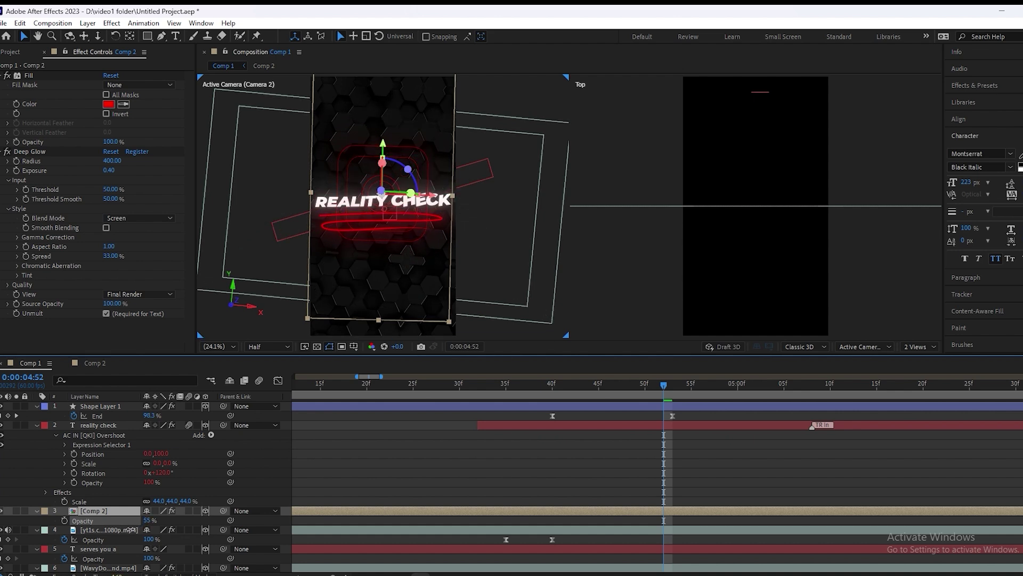
left_click(357, 450)
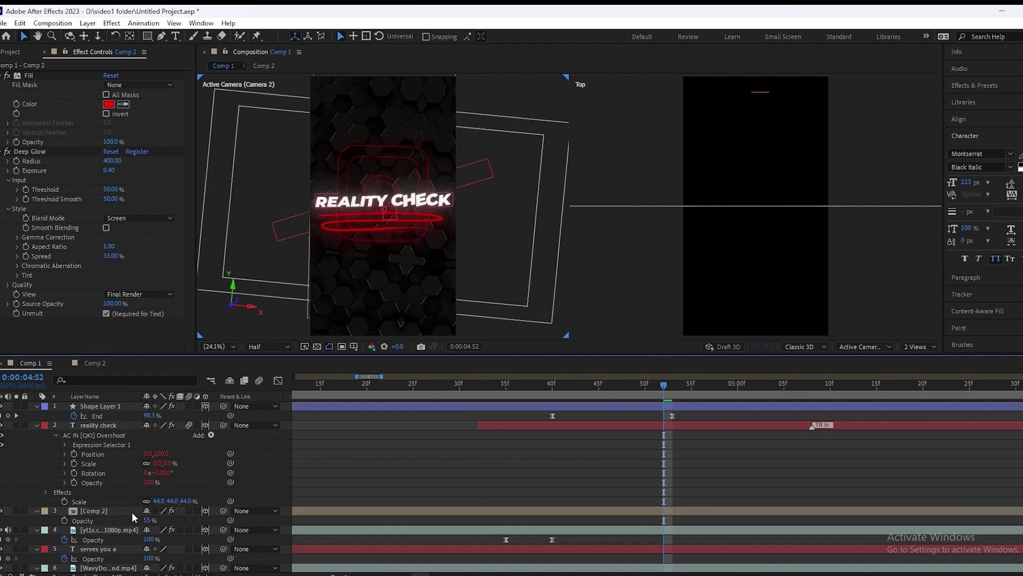
left_click_drag(149, 527, 155, 526)
left_click(400, 310)
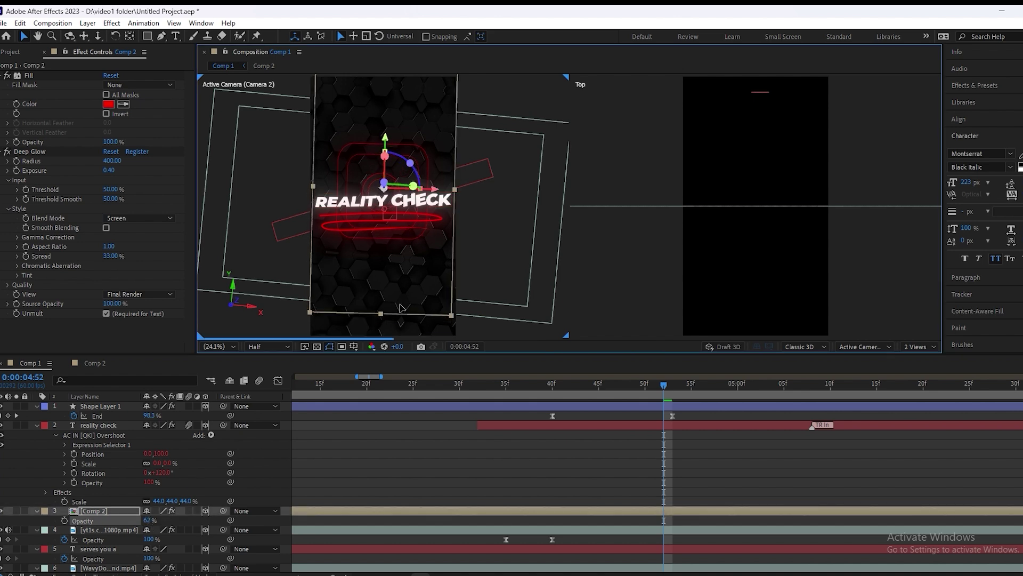
left_click_drag(400, 304, 398, 305)
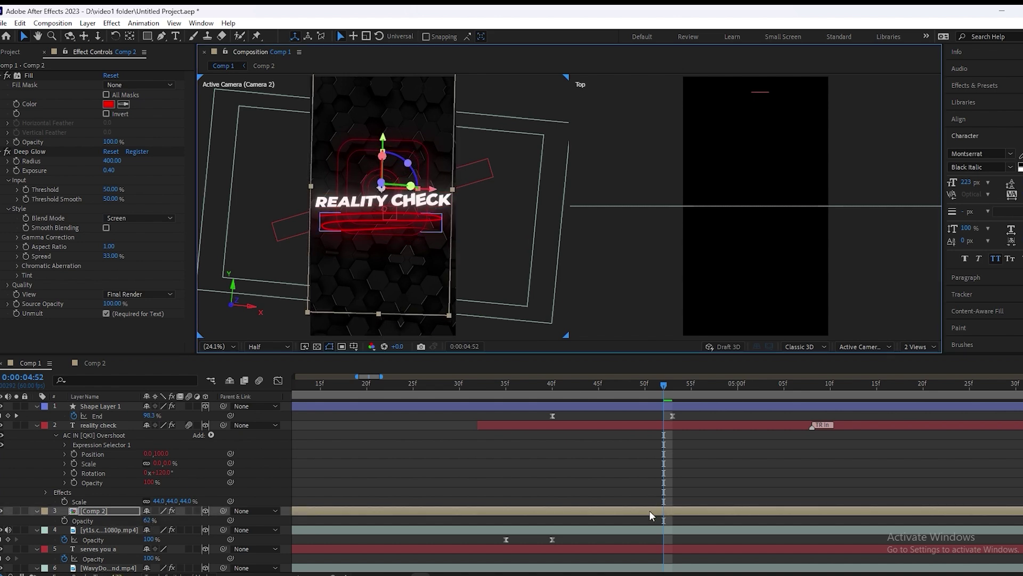
Step: Shift the Comp 2 layer in time so it starts at about 0:00:04:15, shortly before the "reality check" layer
left_click(598, 512)
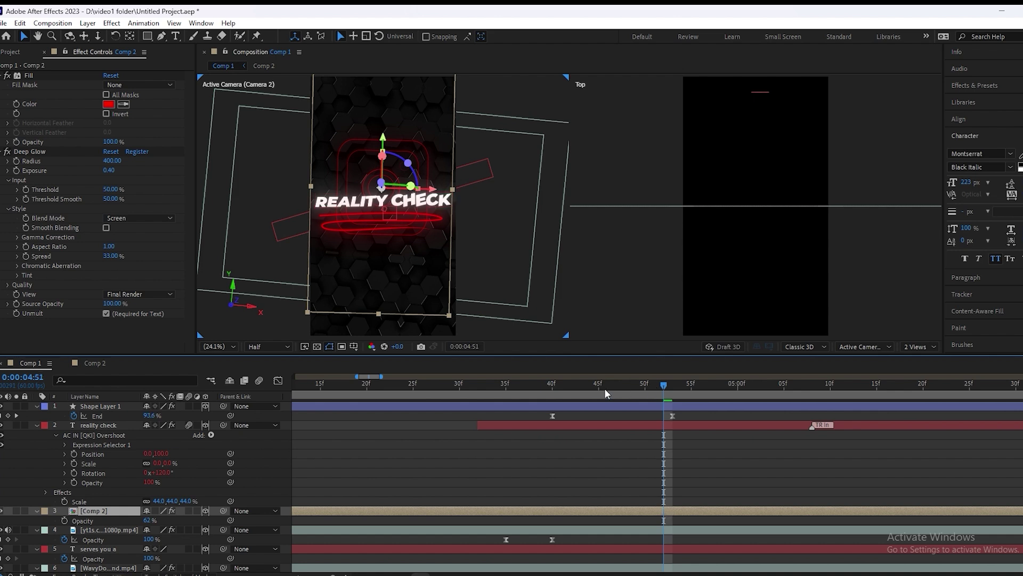
left_click_drag(592, 392, 569, 393)
scroll(504, 521, "down", 4)
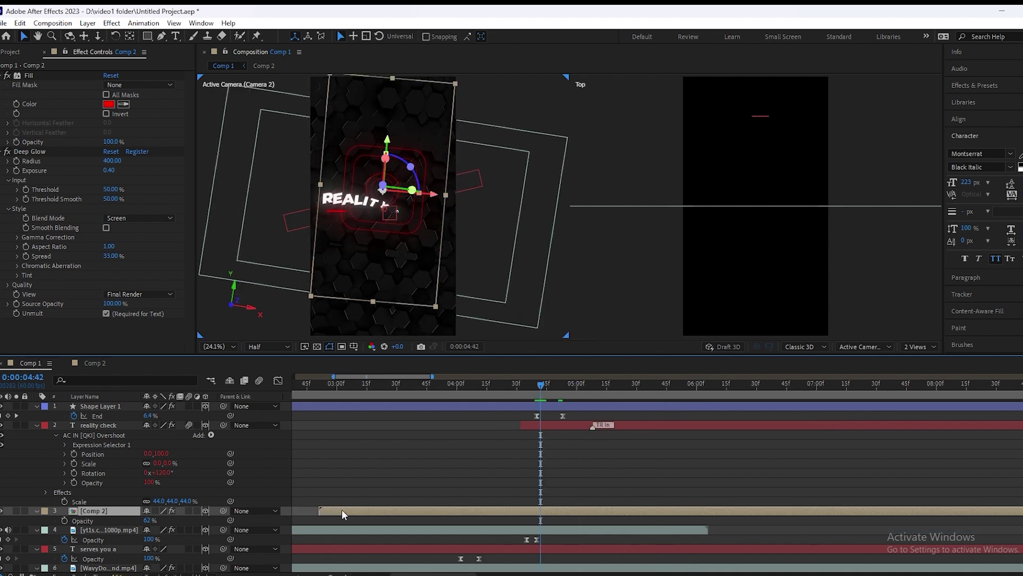
left_click_drag(338, 510, 513, 516)
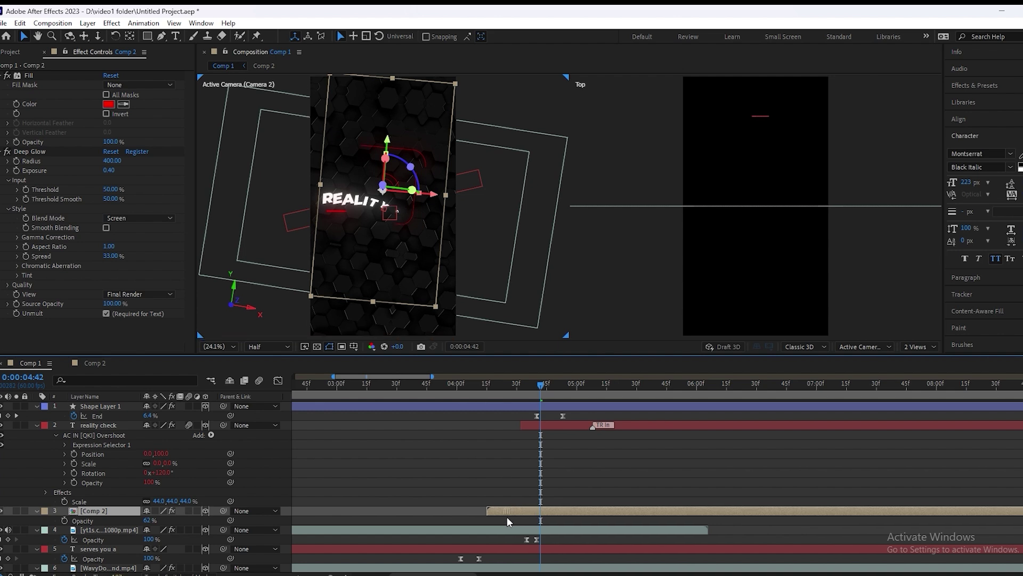
Step: Preview the animation from about 0:00:03:00 through the text transitions
left_click_drag(477, 383, 337, 393)
left_click(379, 323)
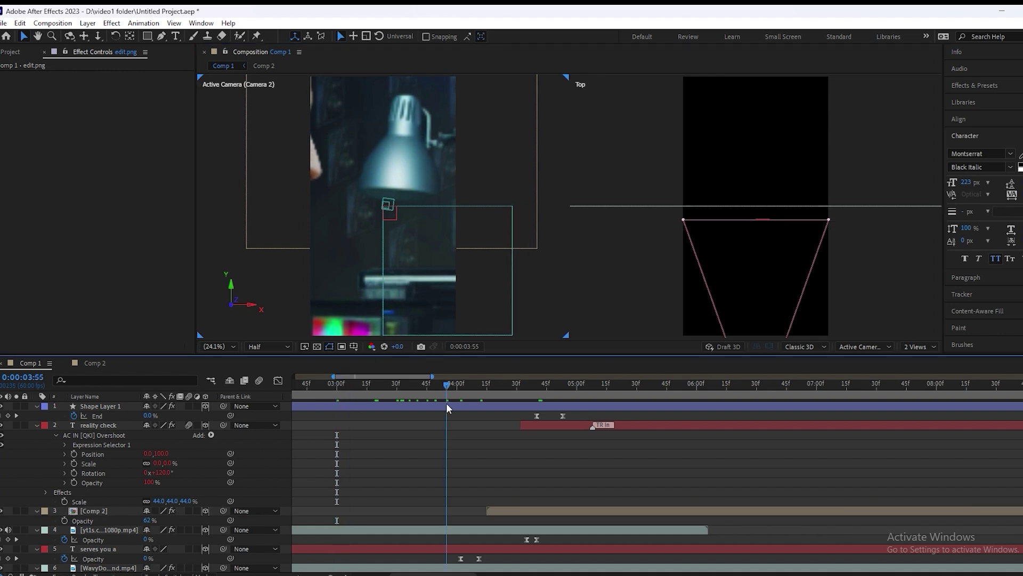